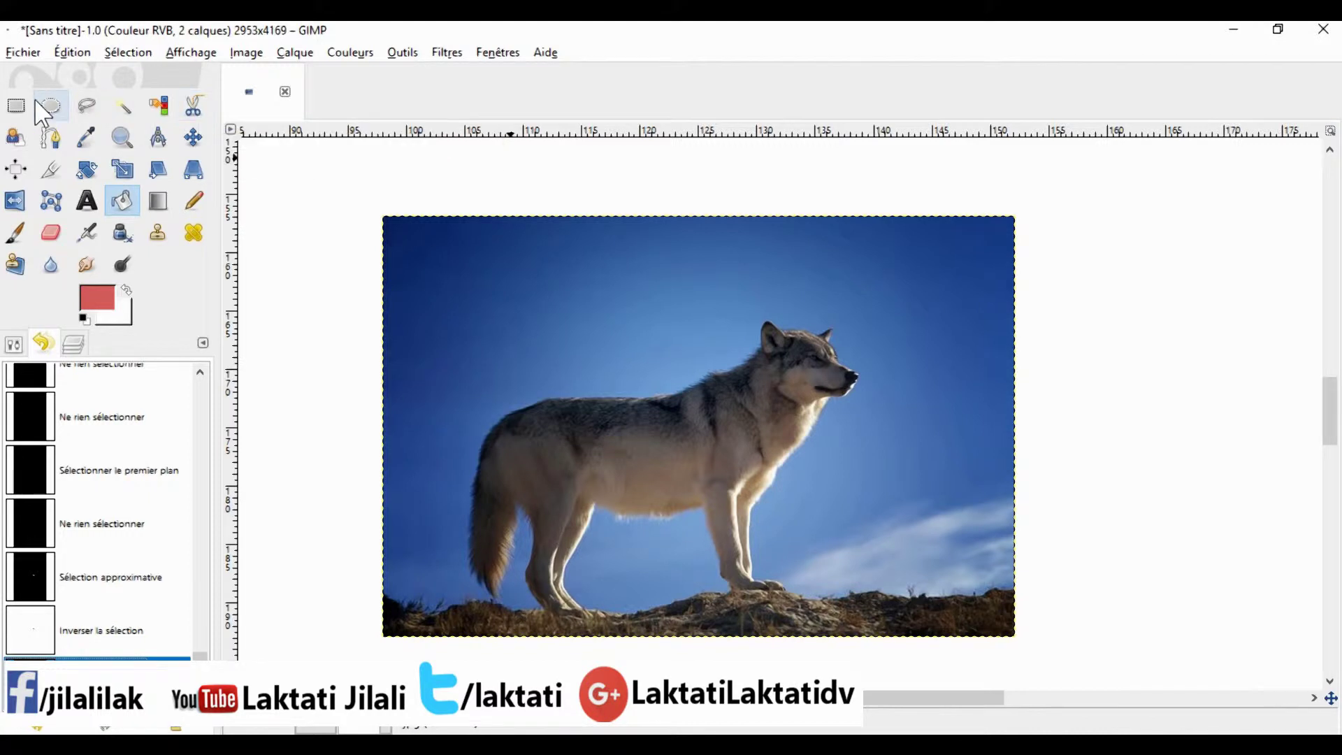
# Step: Select a rectangular area around the wolf's head and neck with the Rectangle Select tool
pyautogui.click(402, 56)
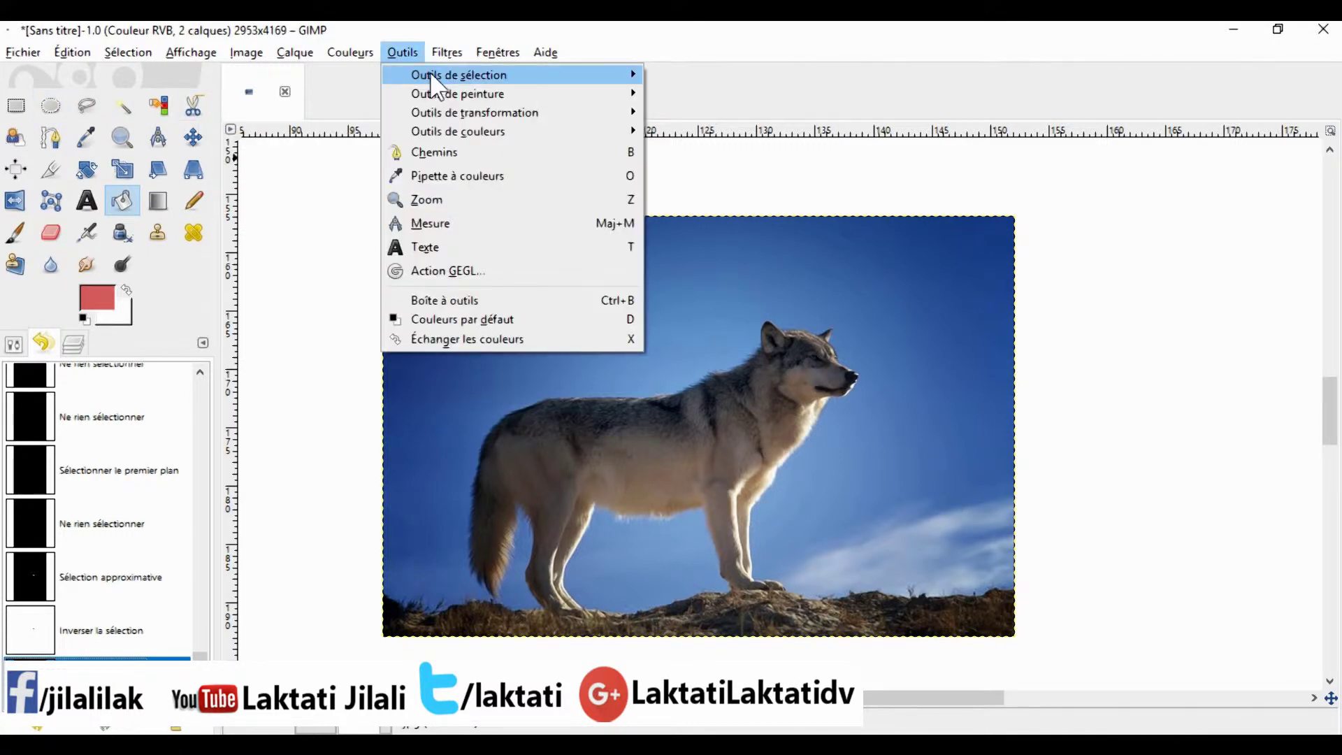
pyautogui.moveTo(430, 76)
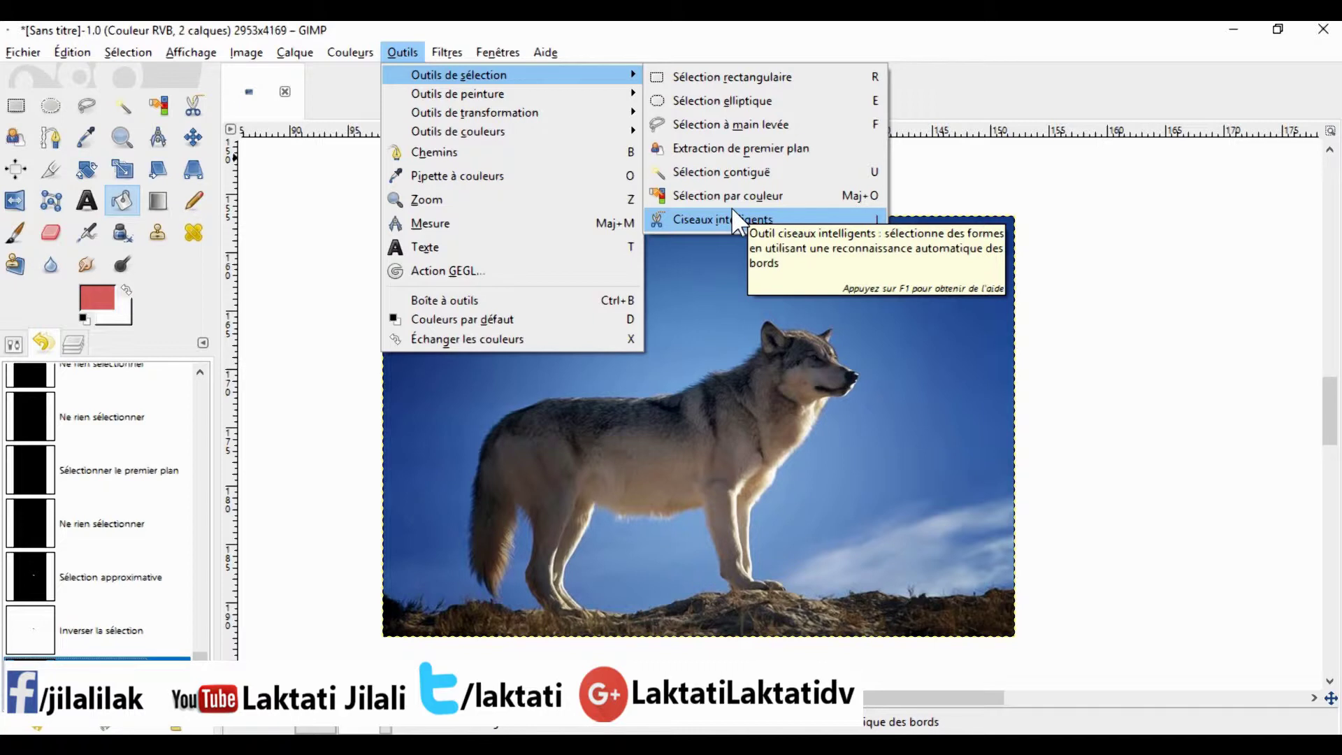
pyautogui.click(724, 82)
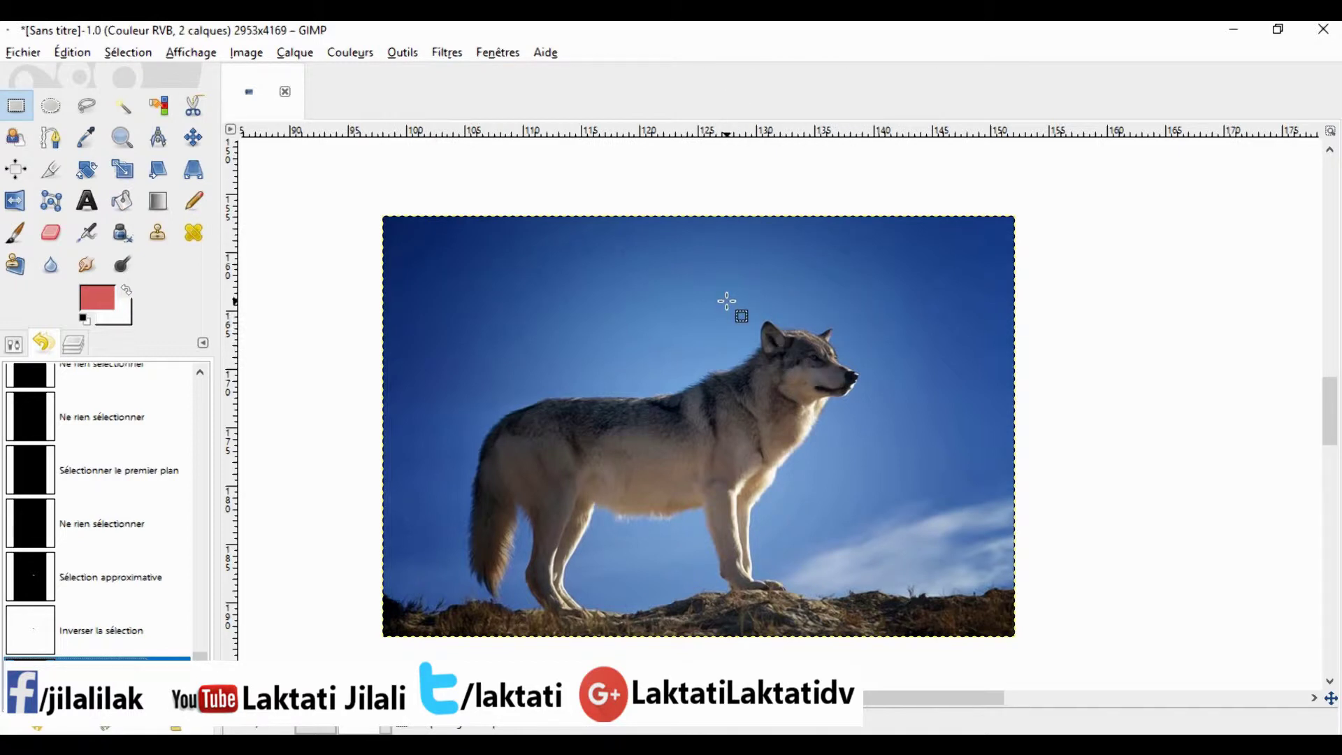
pyautogui.moveTo(727, 296); pyautogui.dragTo(876, 451)
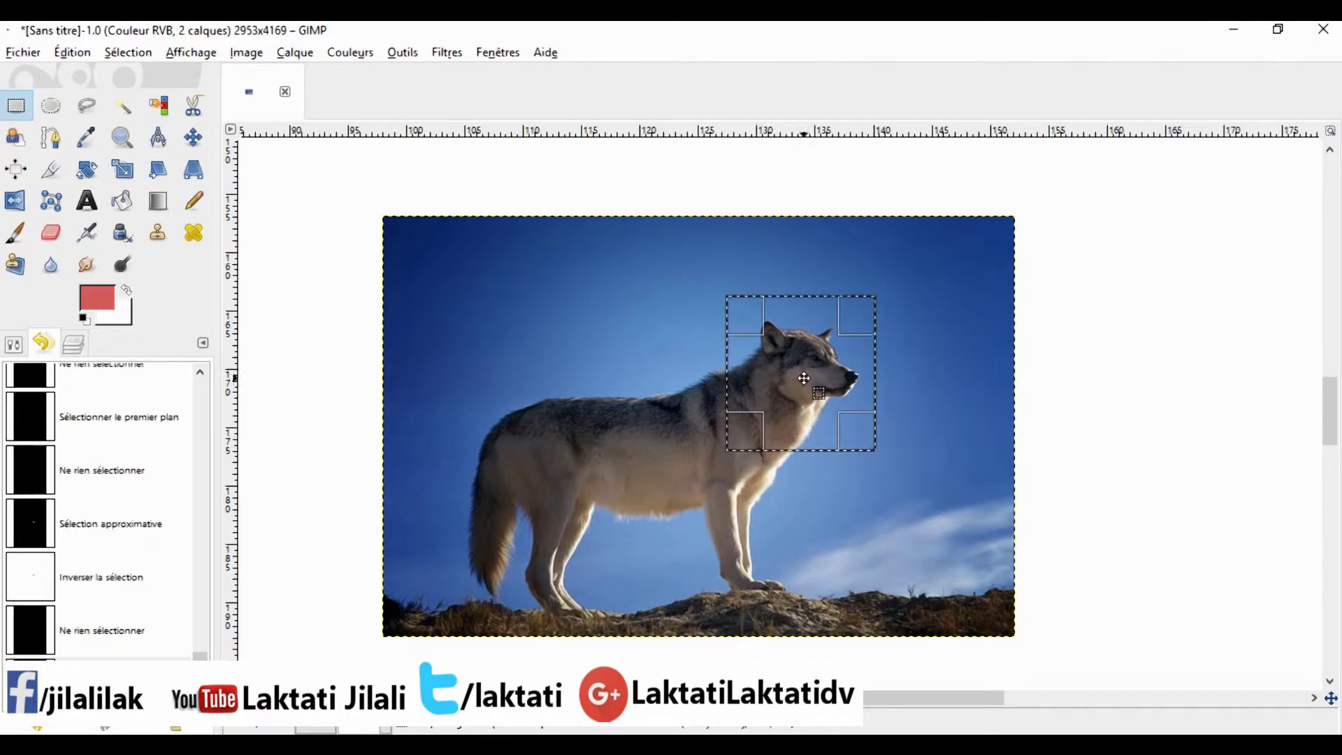
# Step: Cut the rectangular head area out of the photo and paste it back as a floating selection
pyautogui.rightClick(805, 368)
pyautogui.moveTo(861, 392)
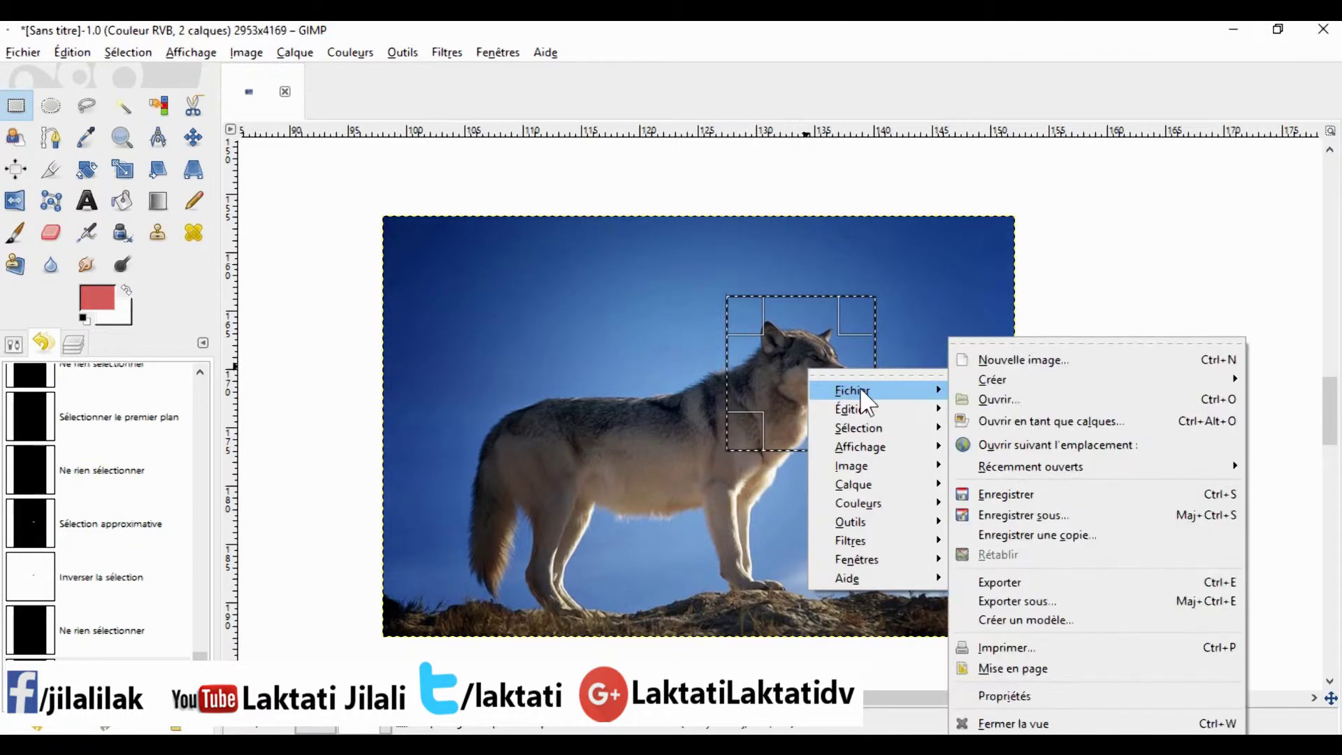
pyautogui.click(1005, 392)
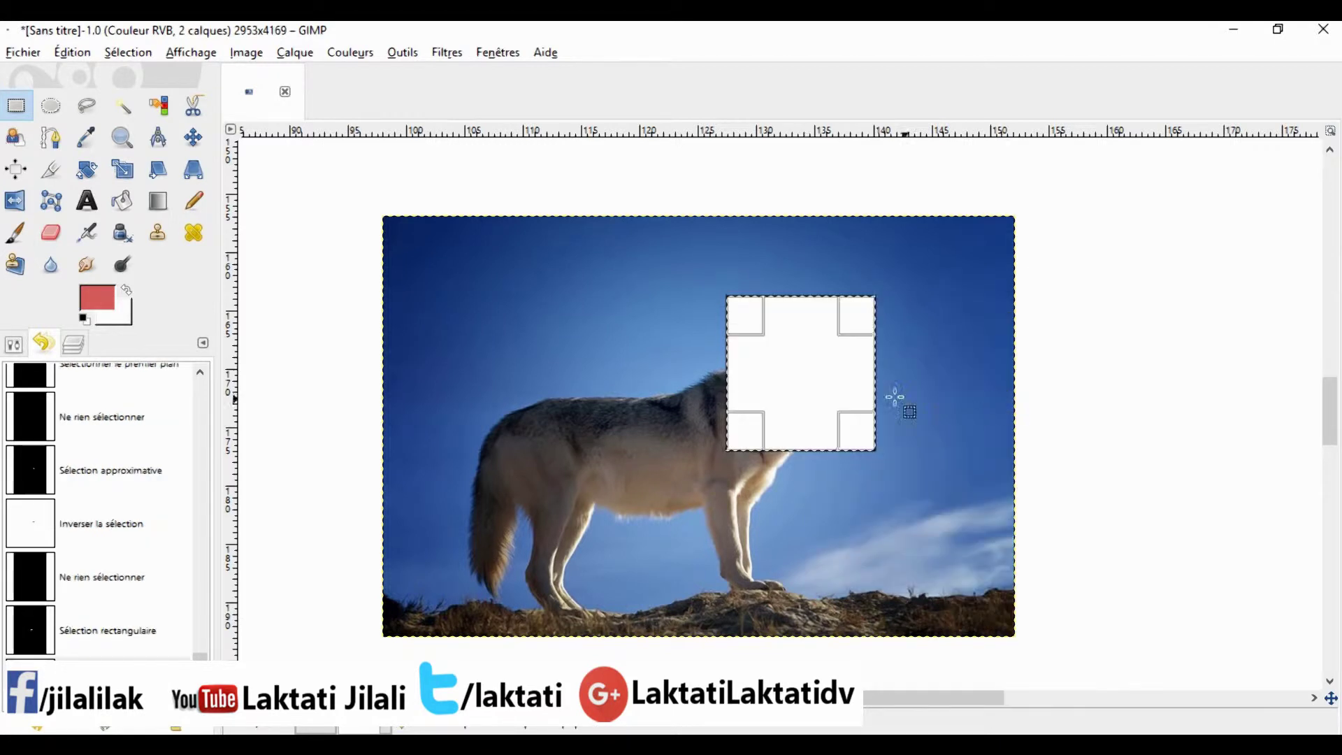
pyautogui.rightClick(546, 337)
pyautogui.moveTo(621, 375)
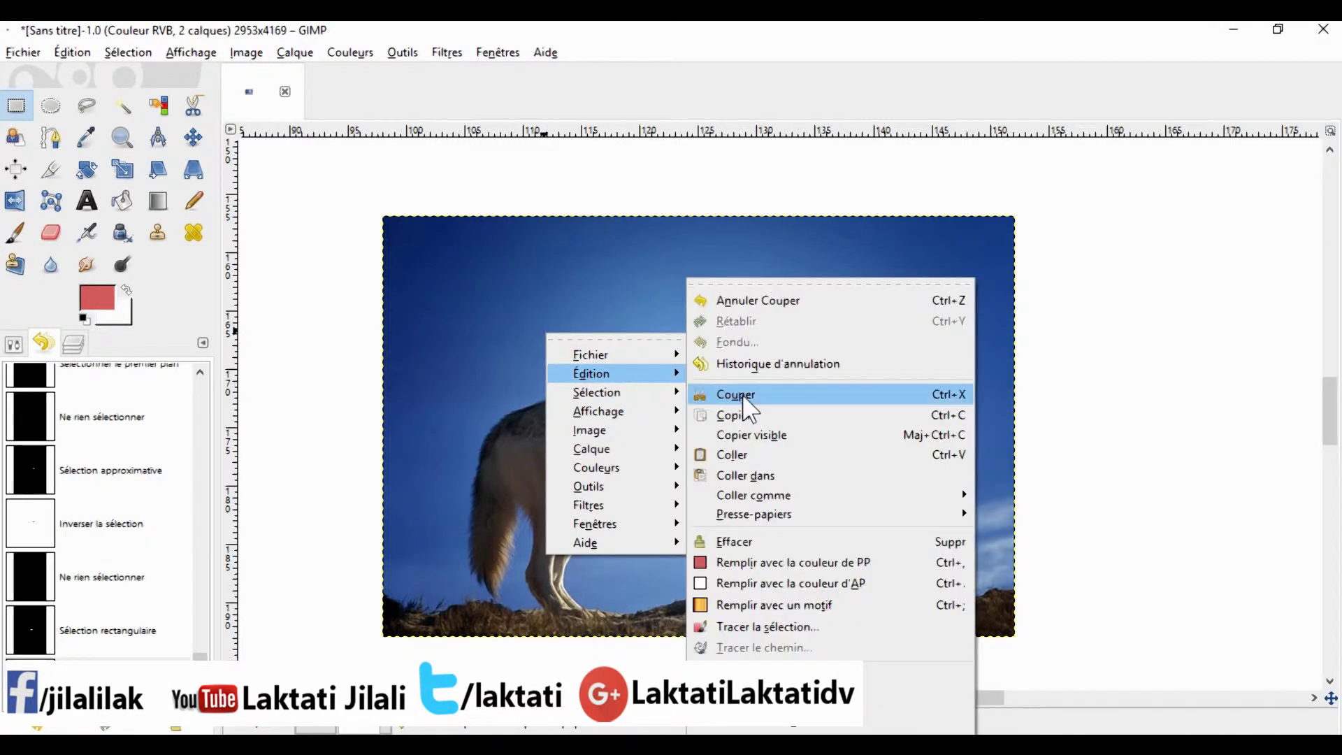
pyautogui.click(764, 453)
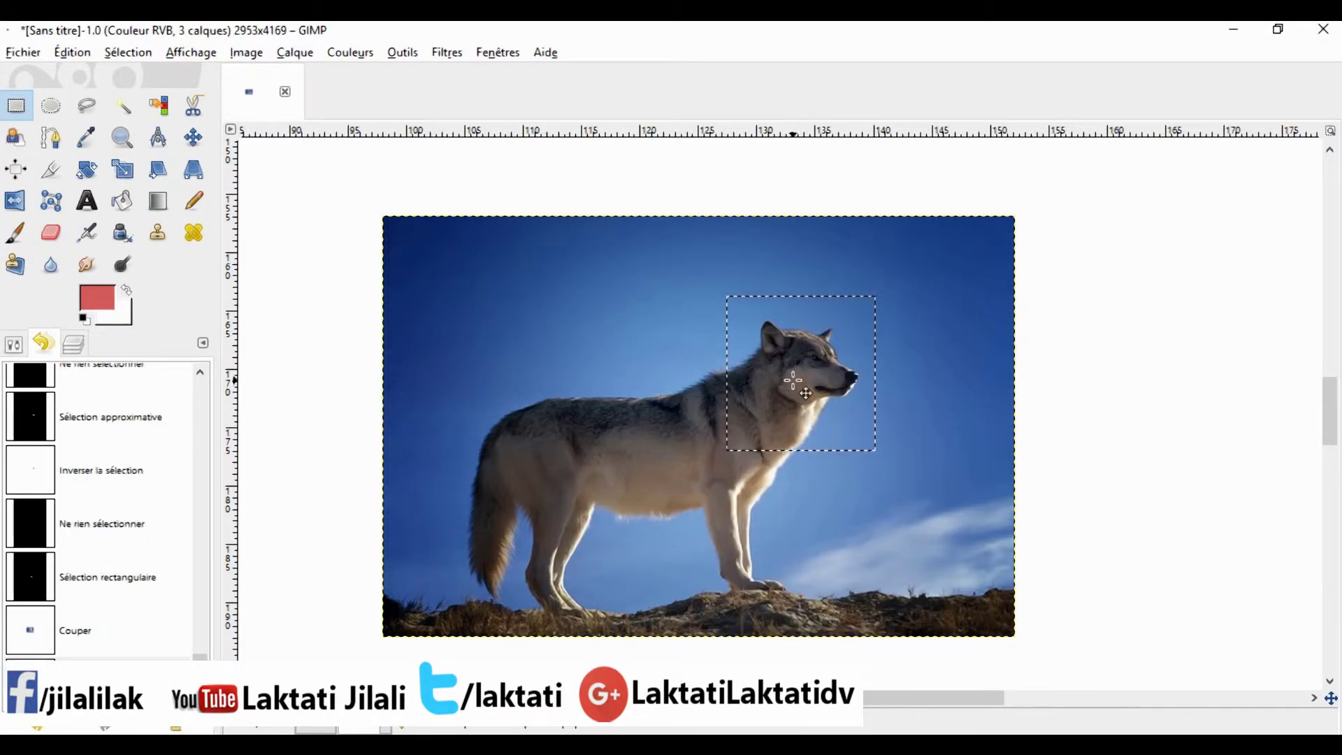
# Step: Convert the pasted floating selection into its own layer and move it up and left over the wolf's back
pyautogui.click(75, 343)
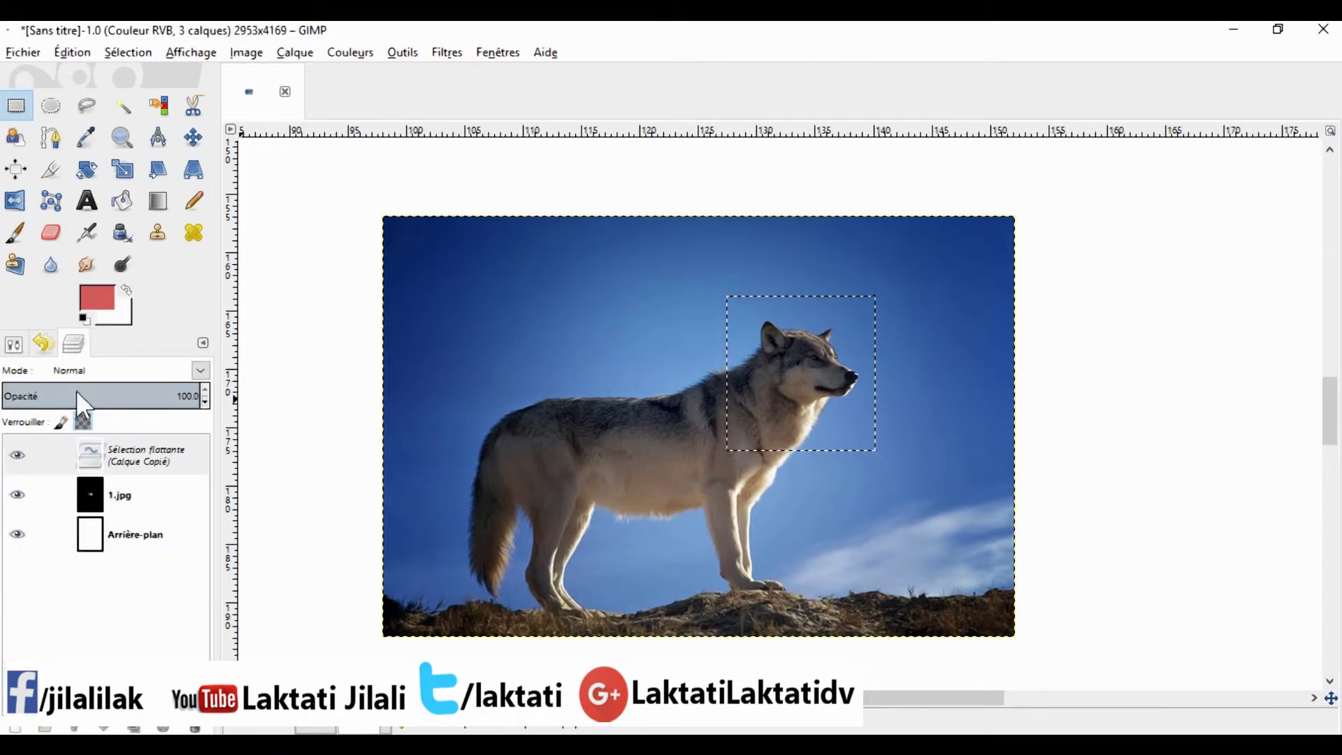
pyautogui.rightClick(96, 450)
pyautogui.click(156, 54)
pyautogui.press('m')
pyautogui.moveTo(810, 381); pyautogui.dragTo(645, 332)
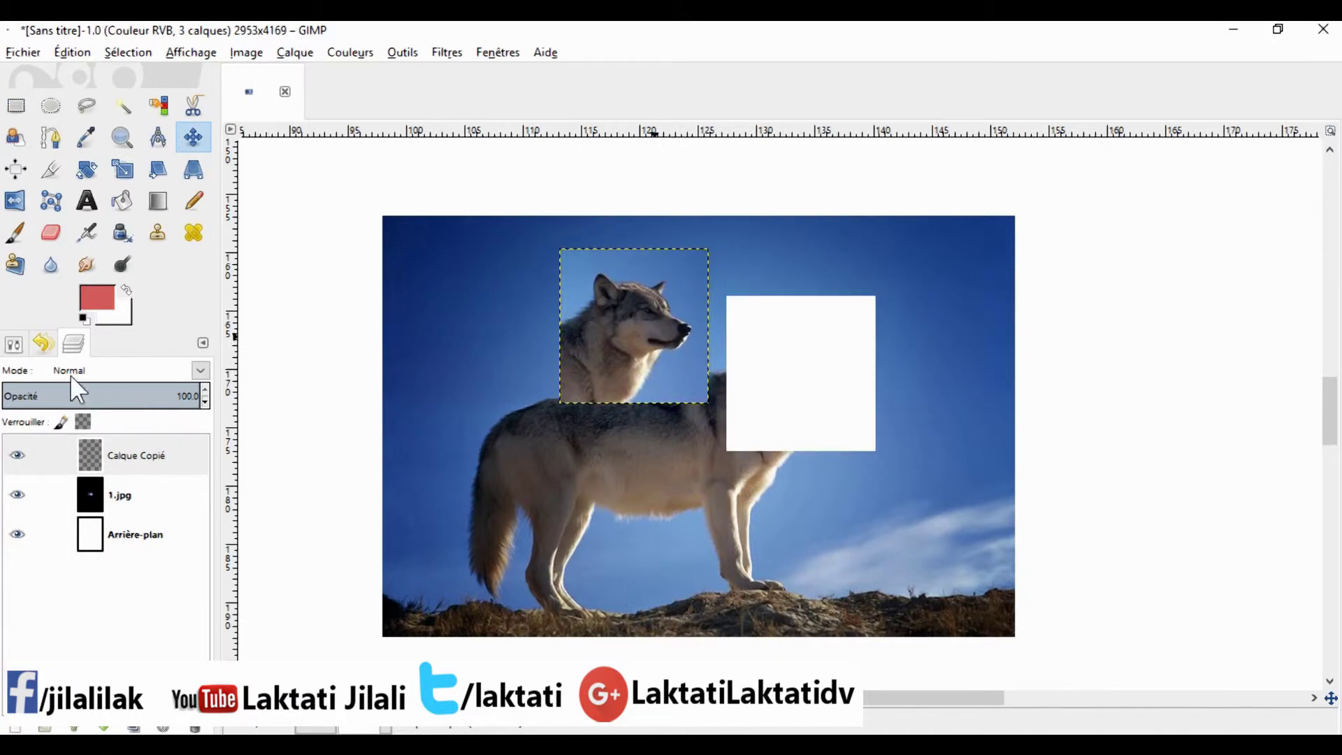
# Step: Step back in the undo history to the rectangular selection and invert the selection
pyautogui.click(42, 344)
pyautogui.click(50, 474)
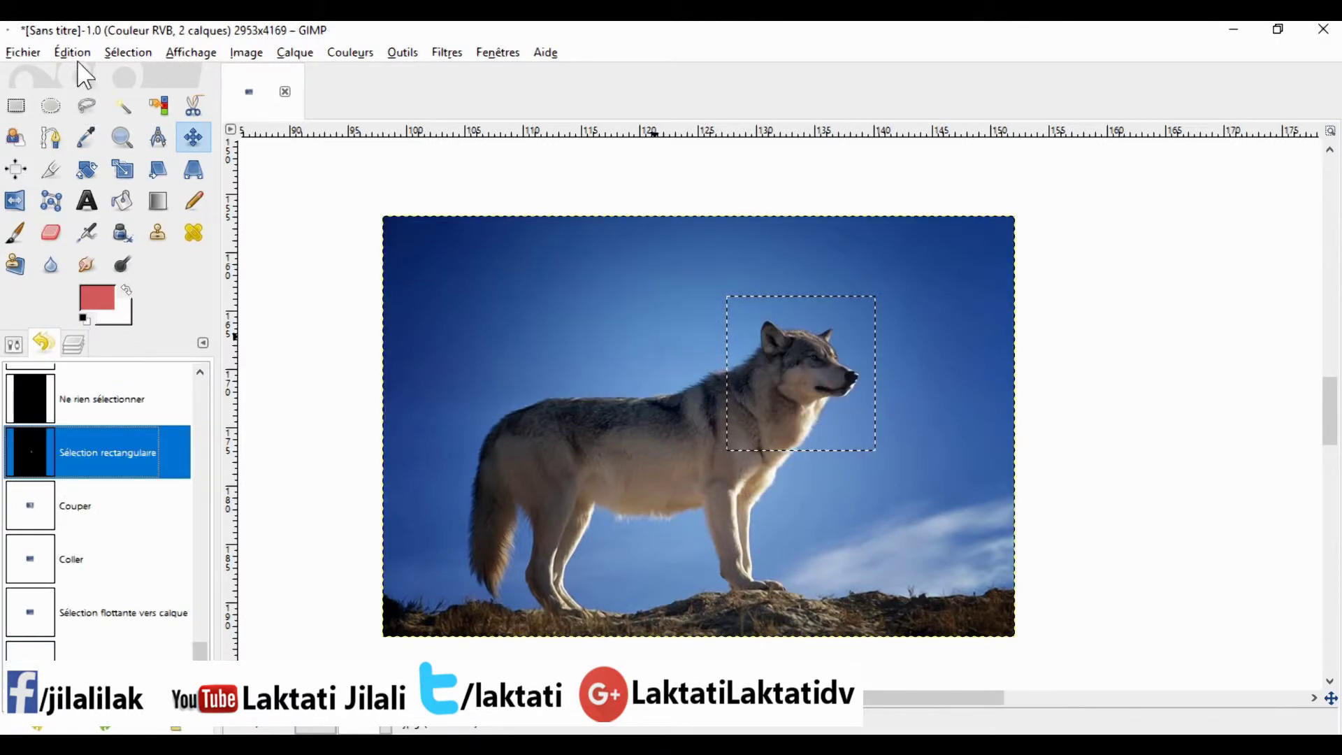
pyautogui.click(127, 52)
pyautogui.click(160, 126)
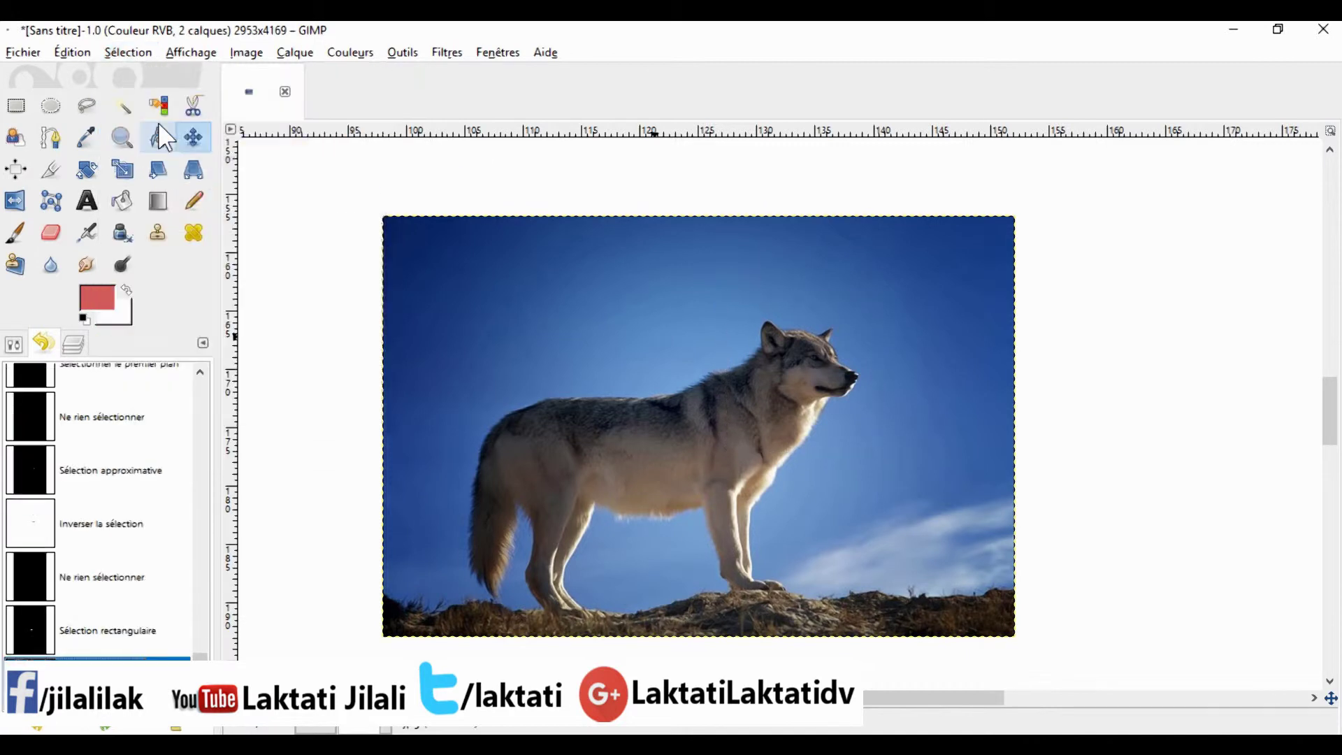
# Step: Delete everything outside the wolf's head rectangle and undo that deletion
pyautogui.press('Delete')
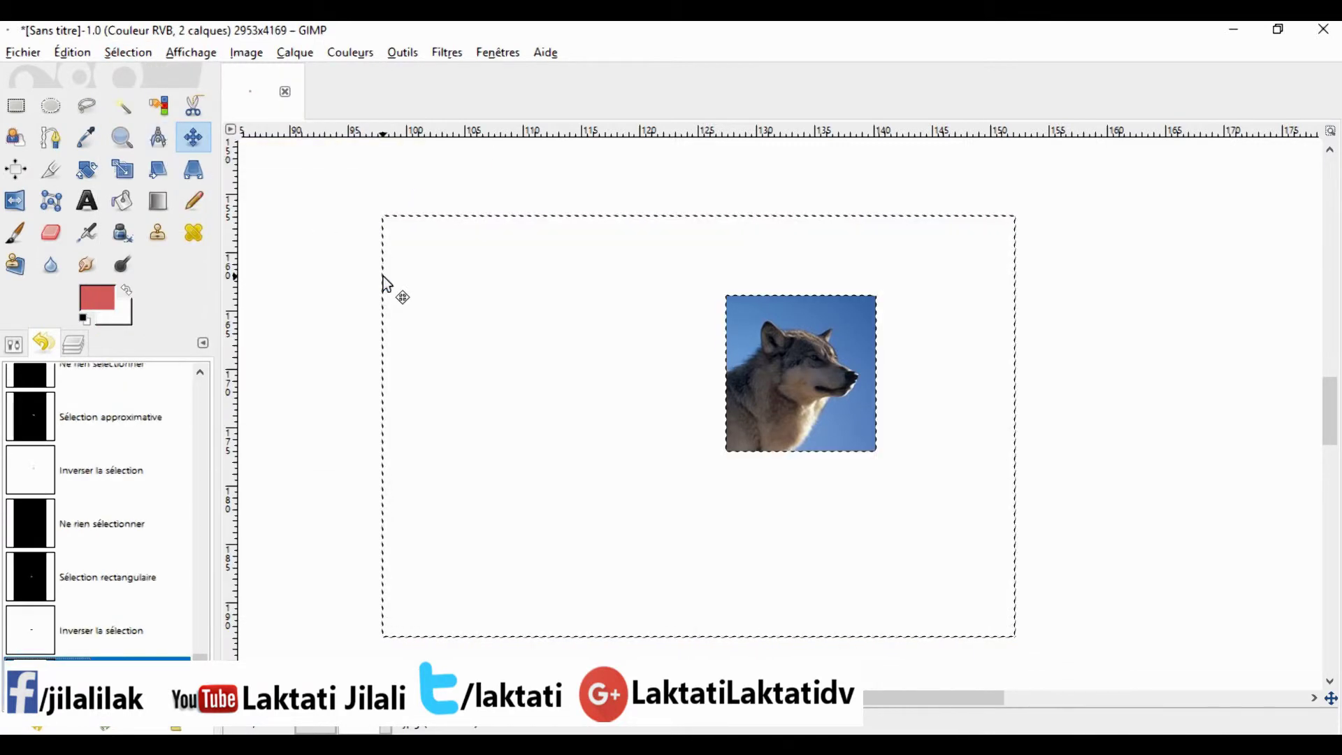
pyautogui.click(84, 53)
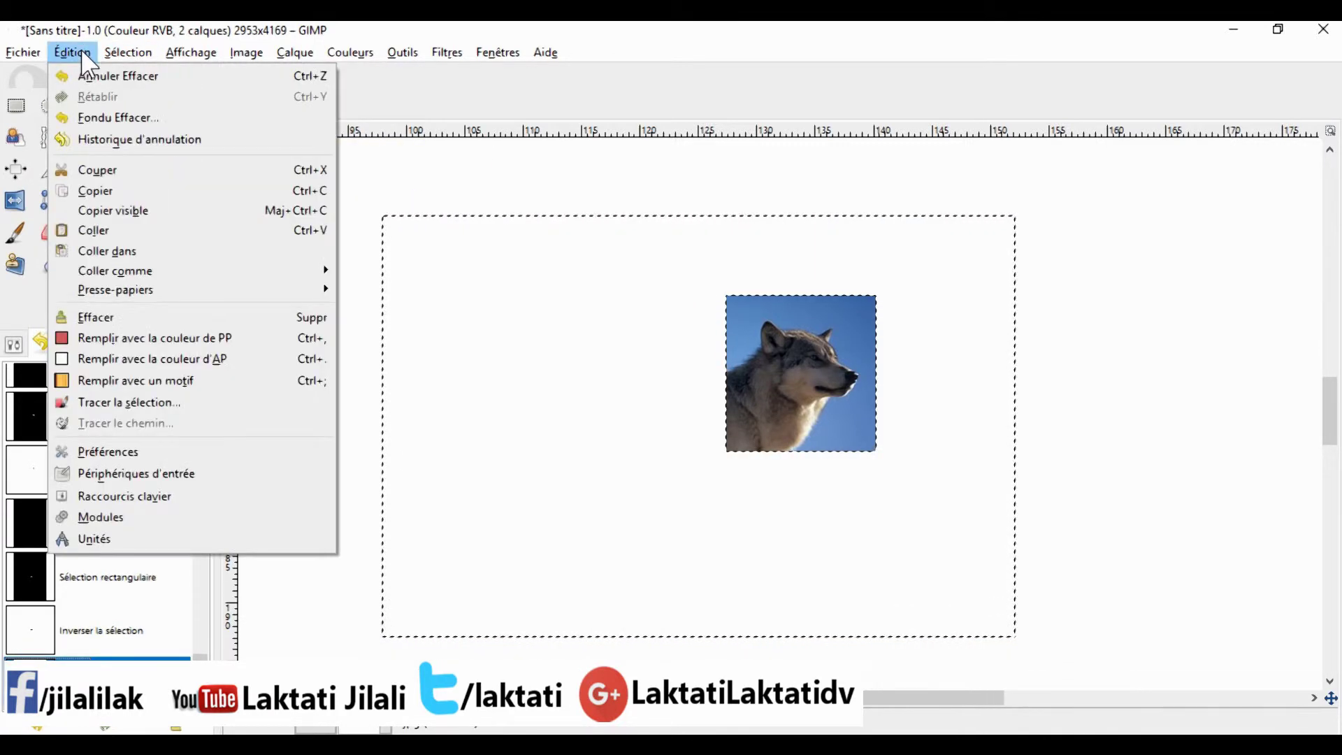
pyautogui.click(91, 68)
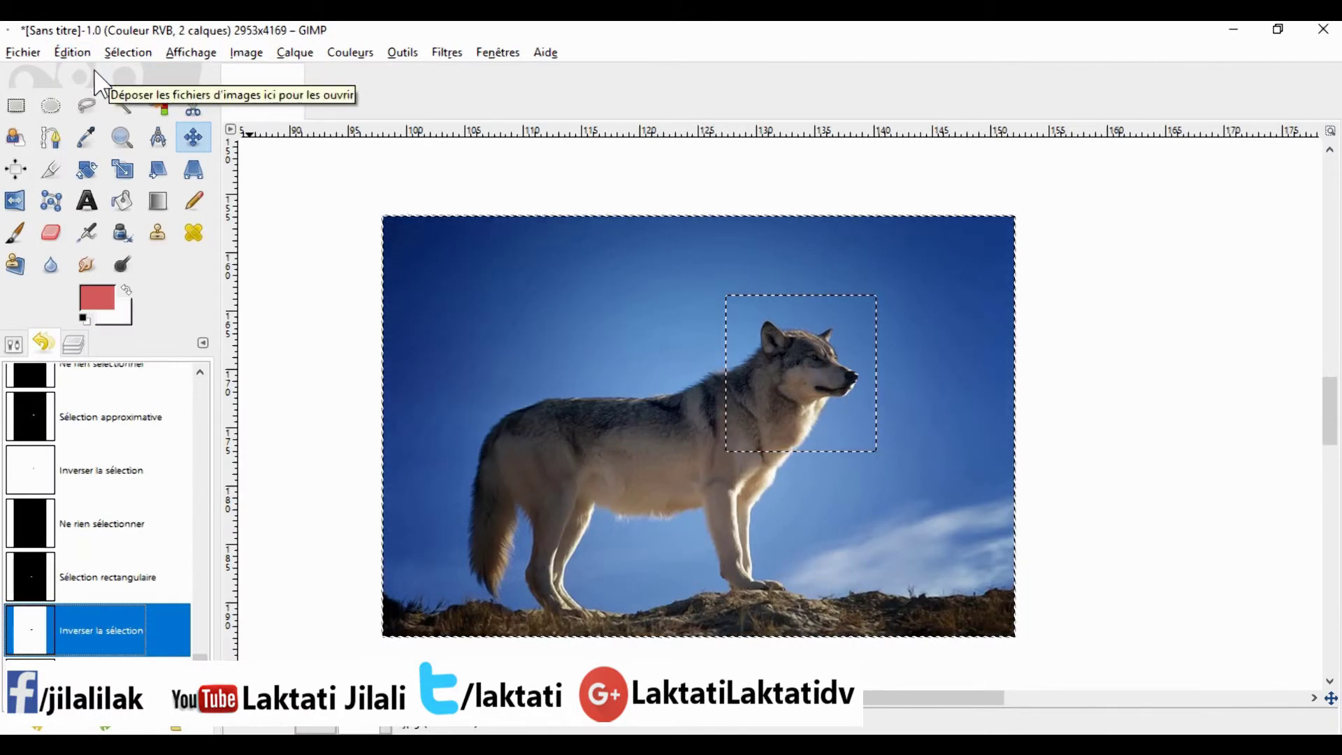
# Step: Activate the Rectangle Select tool and clear the inverted selection from the photo
pyautogui.click(26, 107)
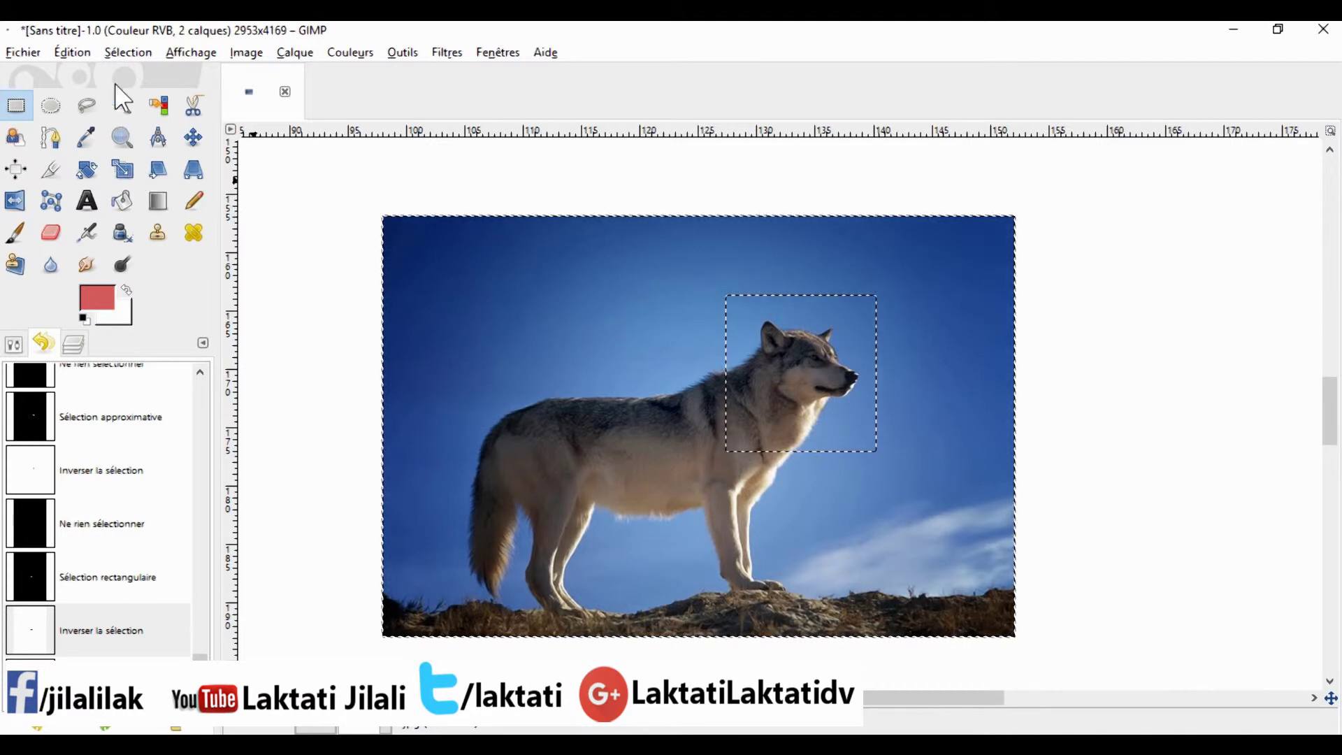
pyautogui.click(133, 53)
pyautogui.click(158, 100)
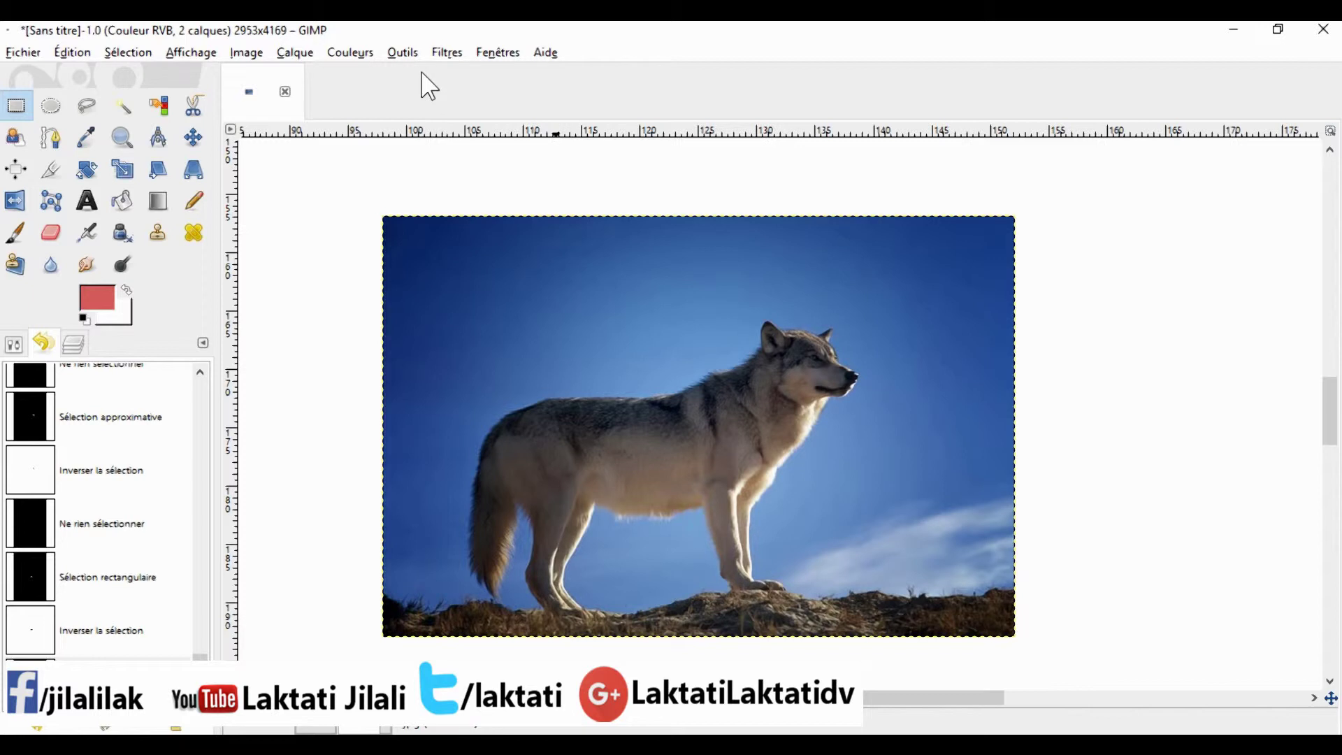
# Step: Select an upright oval area around the wolf's head and neck with the Ellipse Select tool
pyautogui.click(411, 54)
pyautogui.moveTo(422, 78)
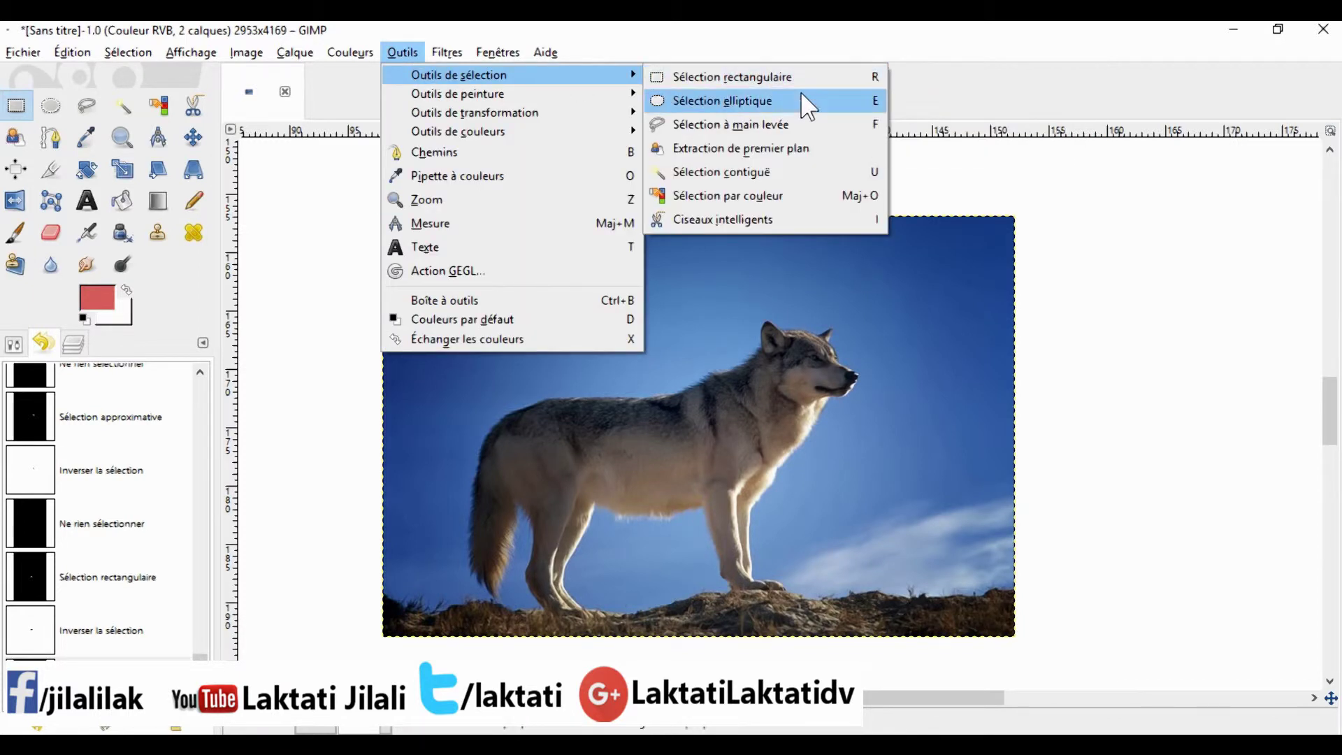
pyautogui.click(786, 103)
pyautogui.moveTo(739, 277); pyautogui.dragTo(871, 476)
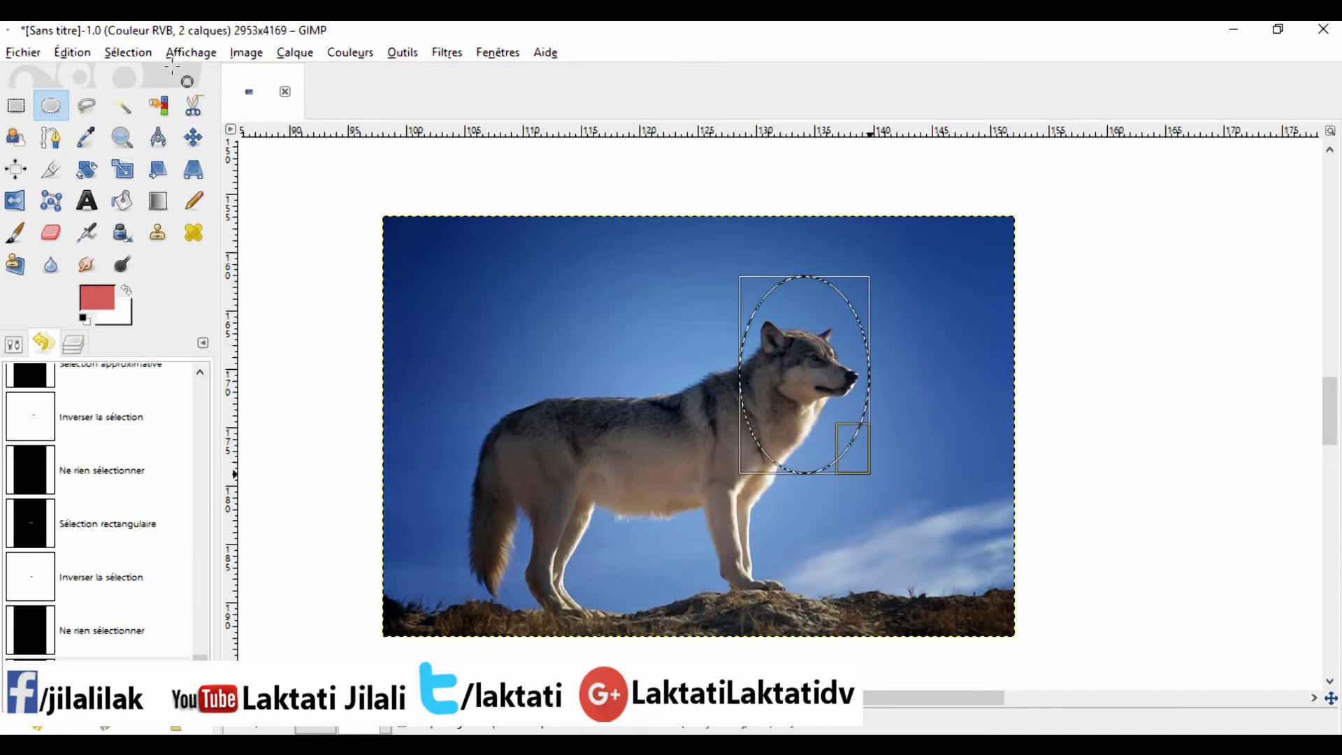
# Step: Cut the oval head area out of the photo and clear the selection
pyautogui.click(76, 52)
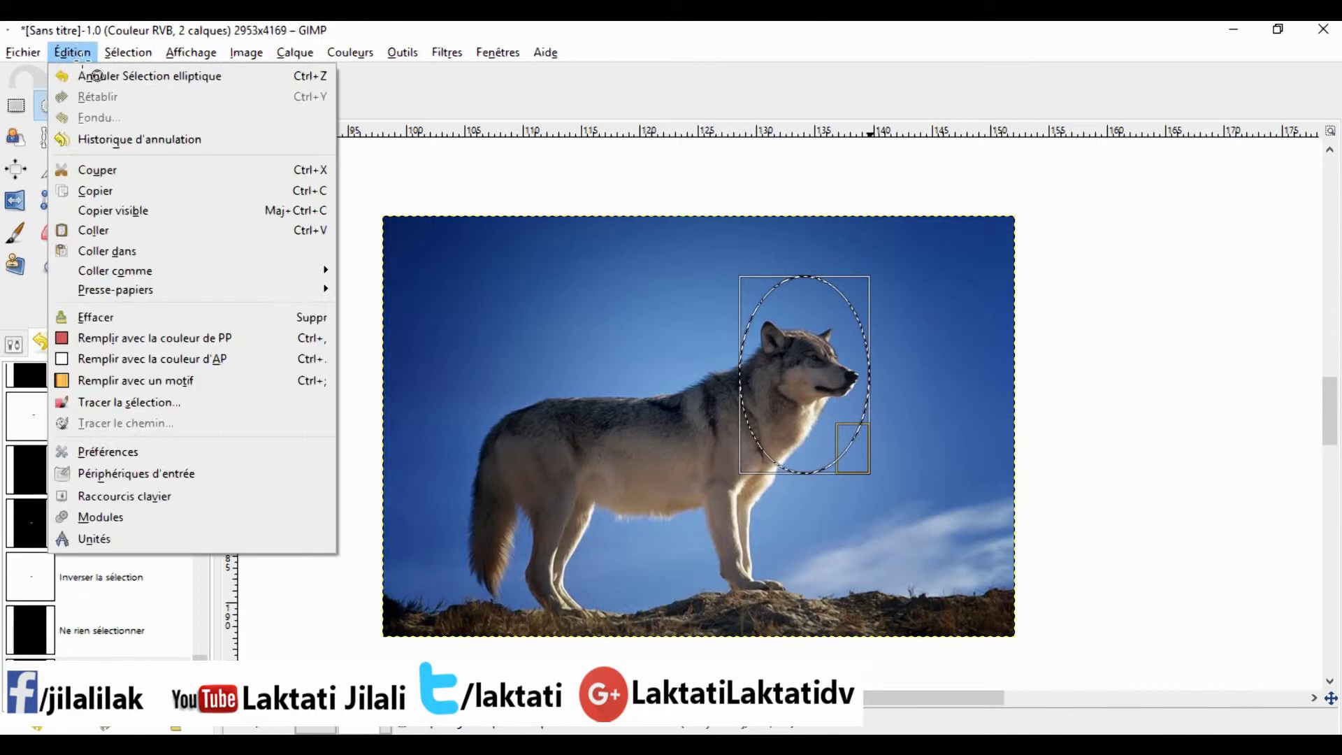
pyautogui.click(129, 192)
pyautogui.hotkey('ctrl', 'x')
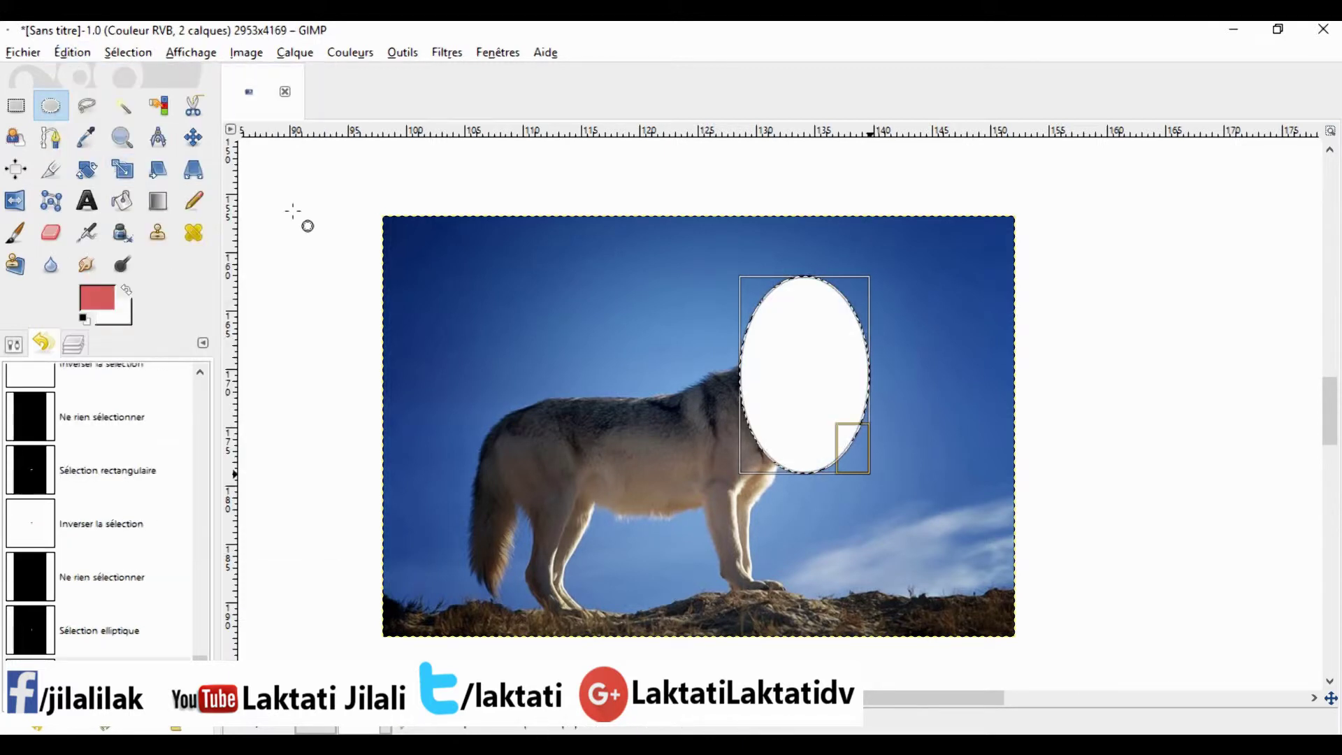
# Step: Paste the cut oval and move it down and right, beside the wolf's front legs
pyautogui.click(73, 52)
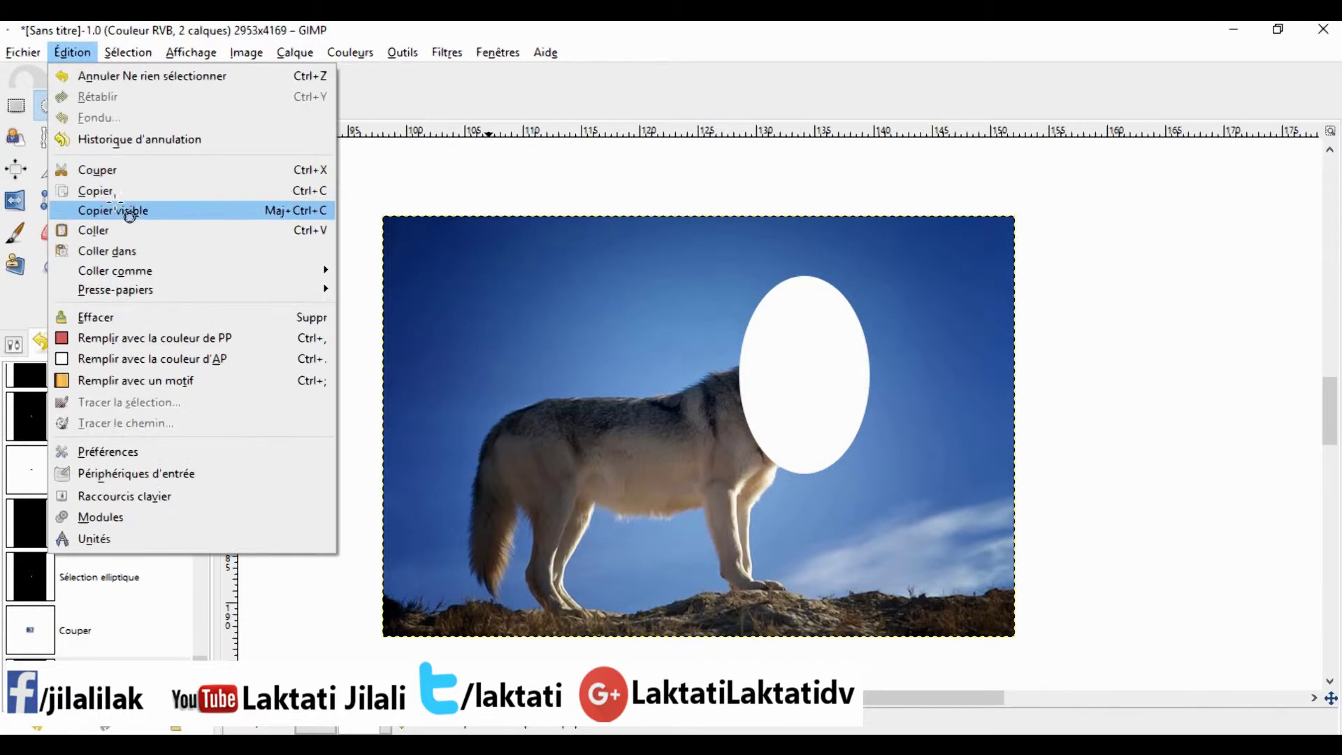
pyautogui.click(123, 230)
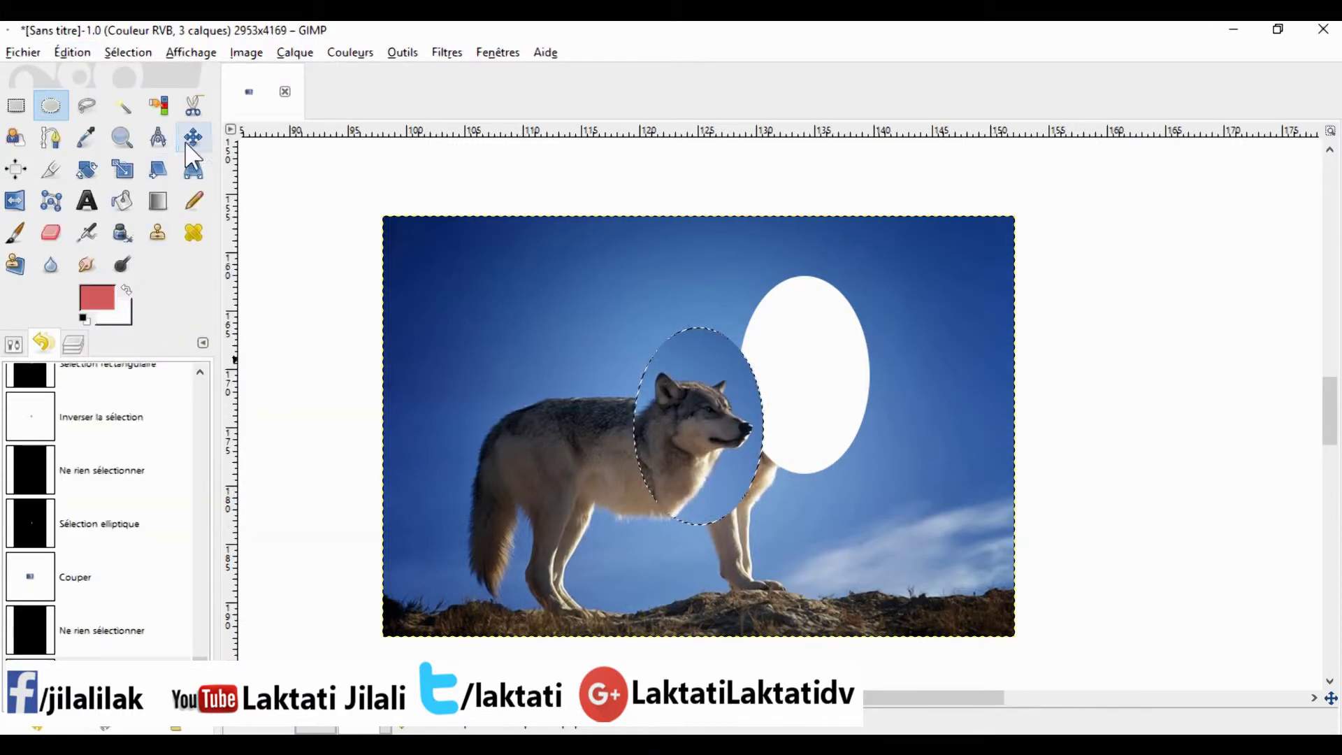
pyautogui.press('m')
pyautogui.moveTo(640, 404); pyautogui.dragTo(843, 499)
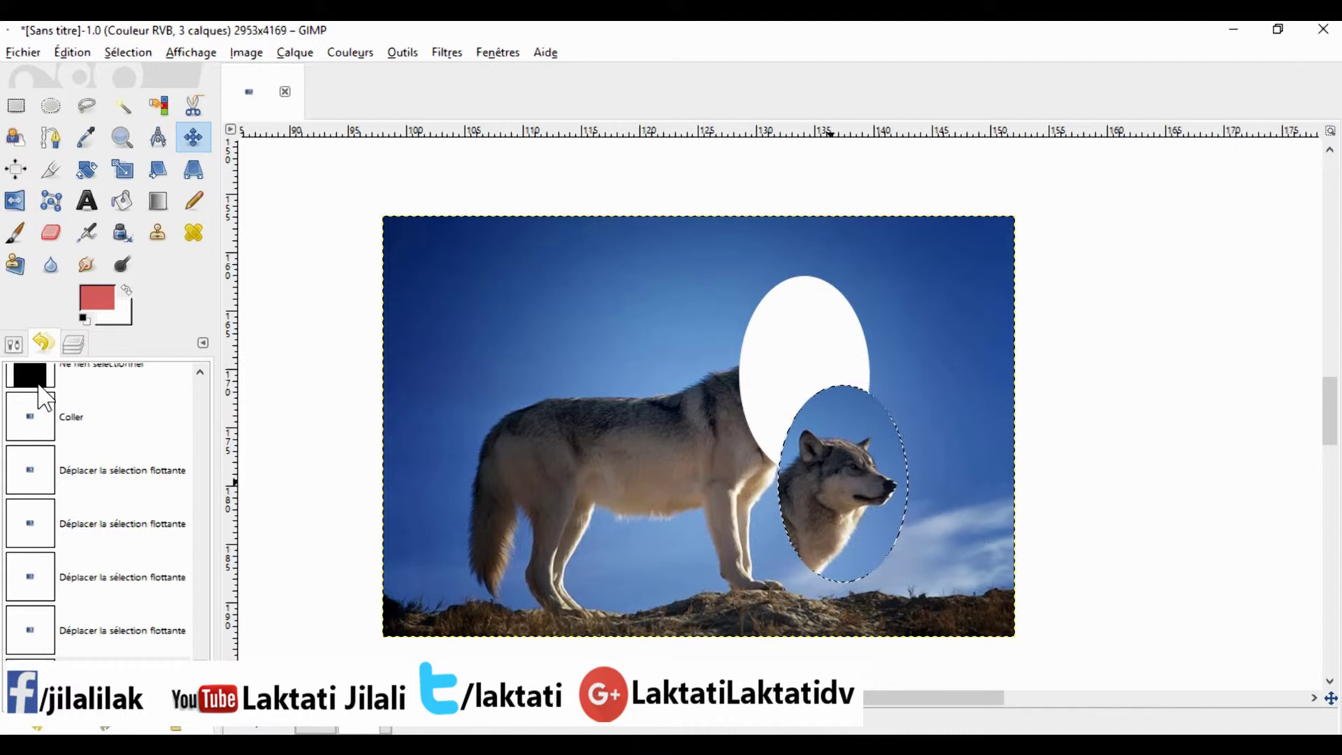
# Step: Step back in the undo history to the elliptical selection and clear that selection
pyautogui.click(39, 385)
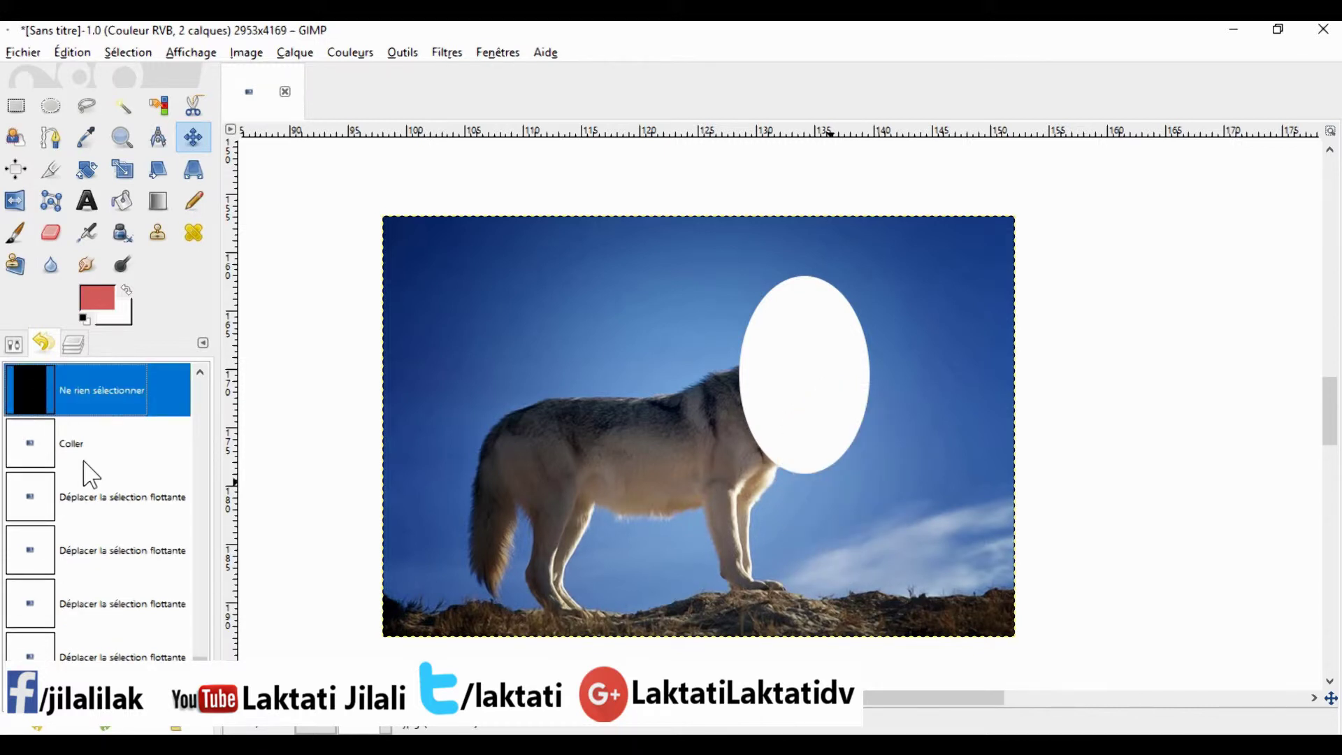
pyautogui.click(199, 371)
pyautogui.click(200, 371)
pyautogui.click(48, 410)
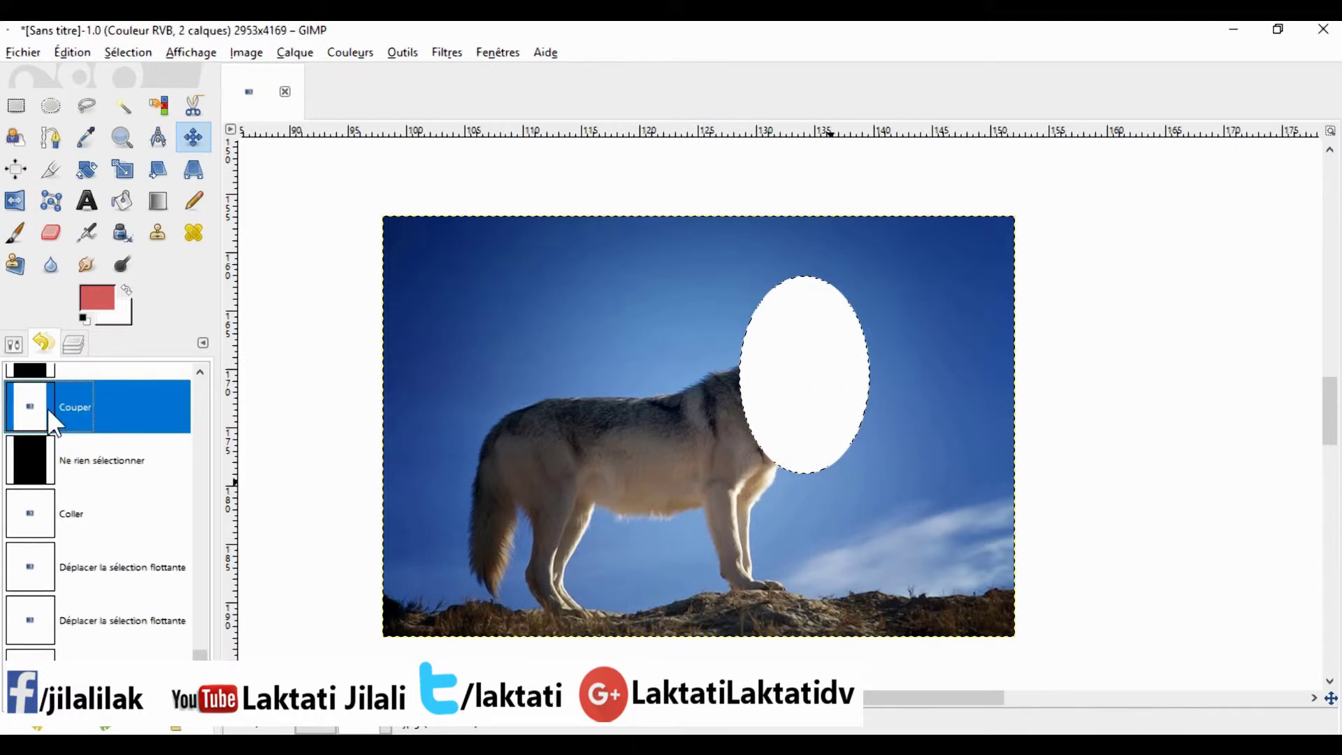
pyautogui.click(53, 376)
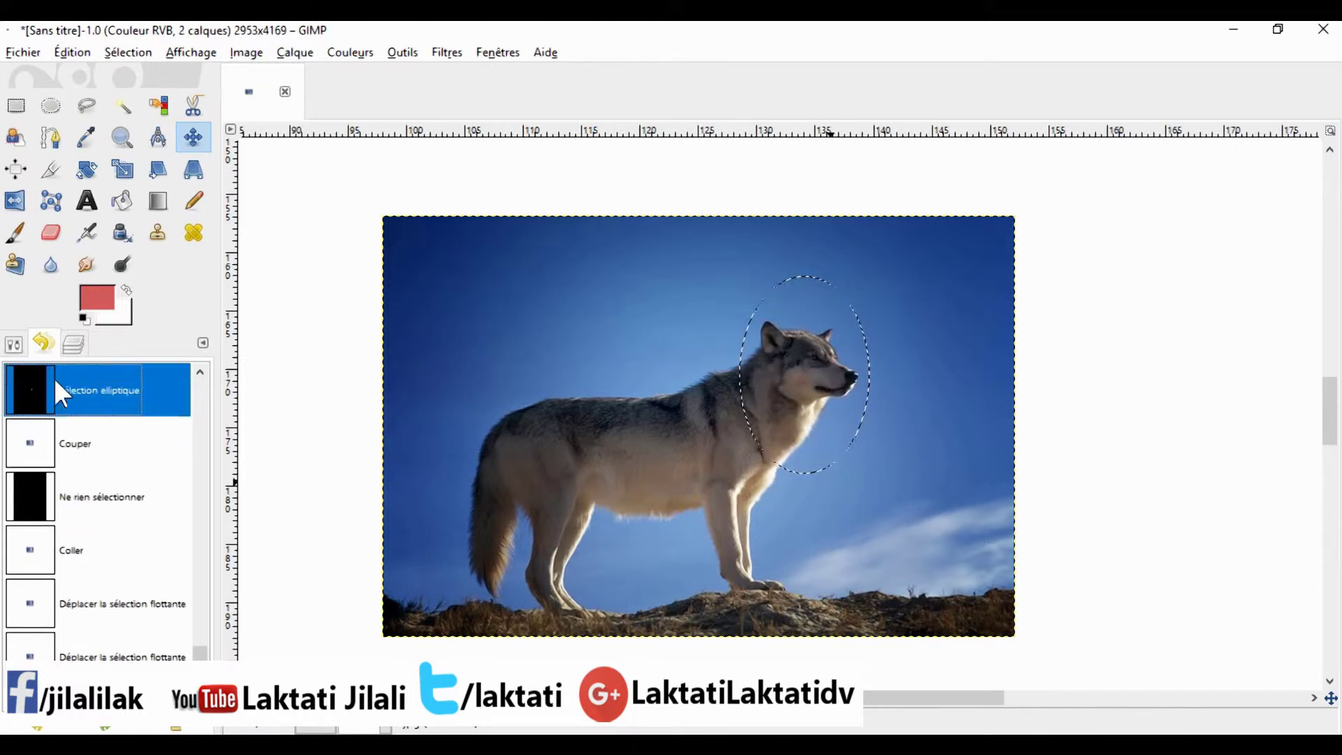
pyautogui.click(126, 53)
pyautogui.click(154, 100)
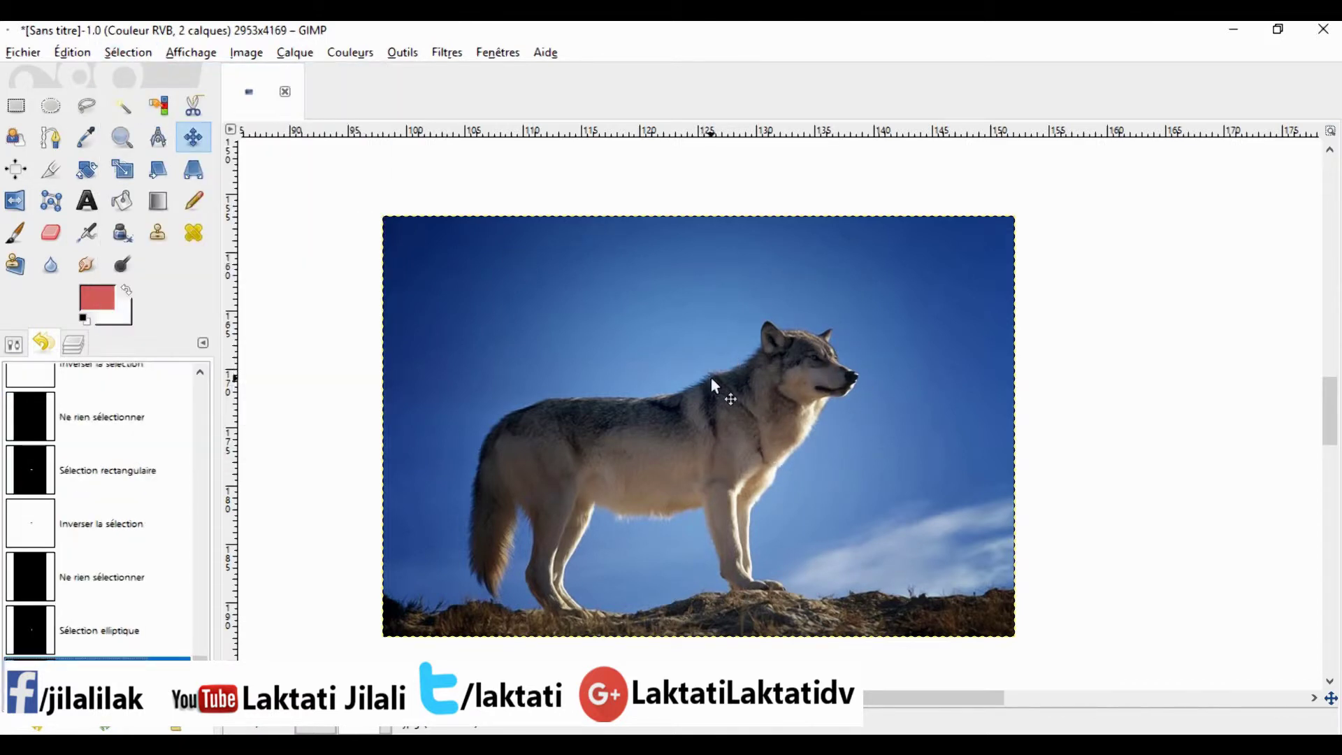
# Step: Trace a closed selection around the whole wolf with the Free Select tool, following its back, tail, legs, belly and head
pyautogui.click(402, 53)
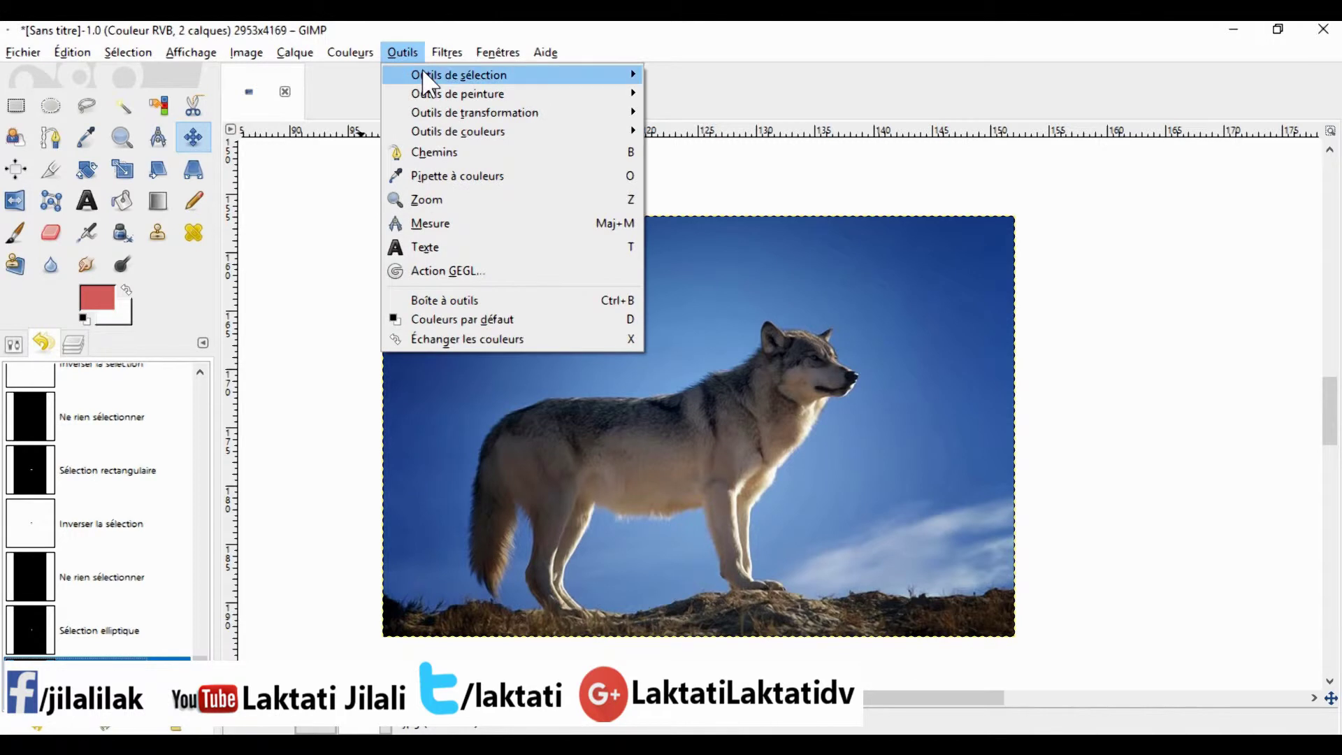
pyautogui.moveTo(421, 70)
pyautogui.click(791, 124)
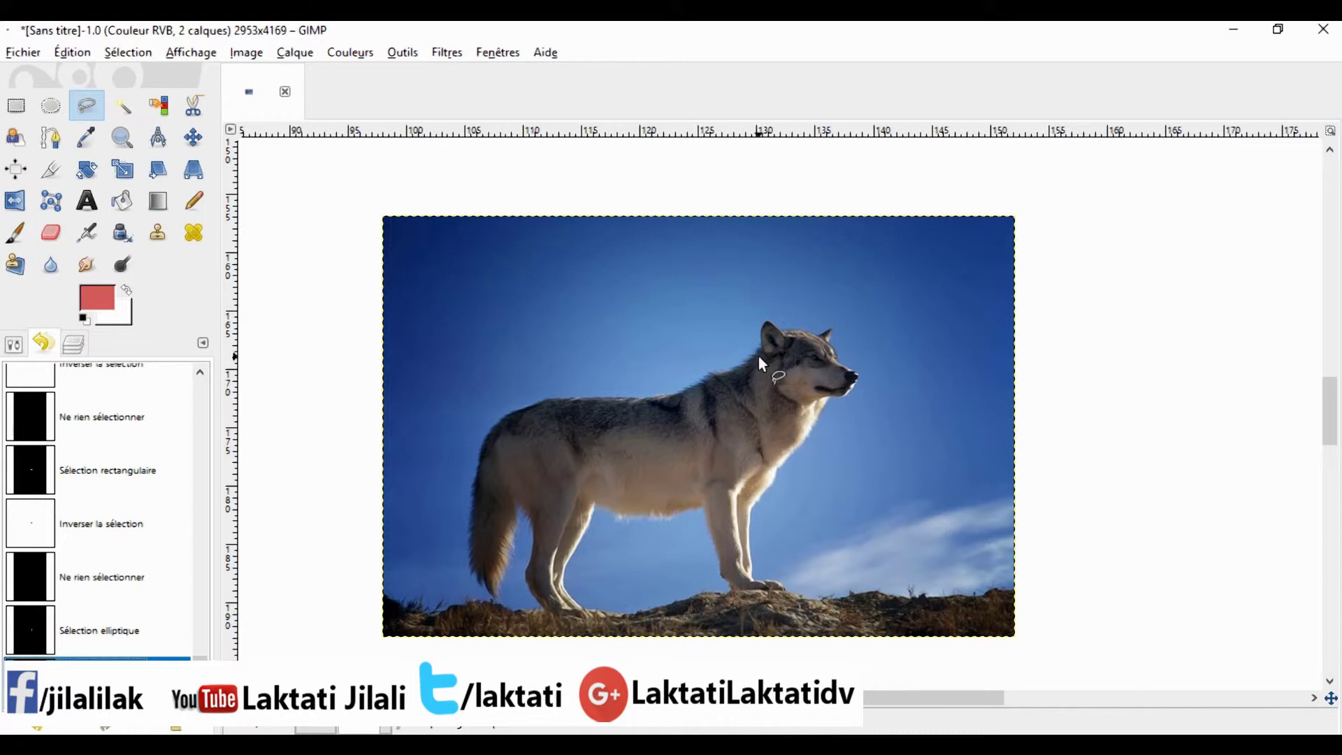
pyautogui.moveTo(756, 355); pyautogui.dragTo(672, 393)
pyautogui.click(635, 396)
pyautogui.click(556, 397)
pyautogui.click(499, 418)
pyautogui.click(489, 449)
pyautogui.click(476, 529)
pyautogui.click(487, 580)
pyautogui.click(494, 598)
pyautogui.click(516, 505)
pyautogui.click(541, 513)
pyautogui.click(535, 554)
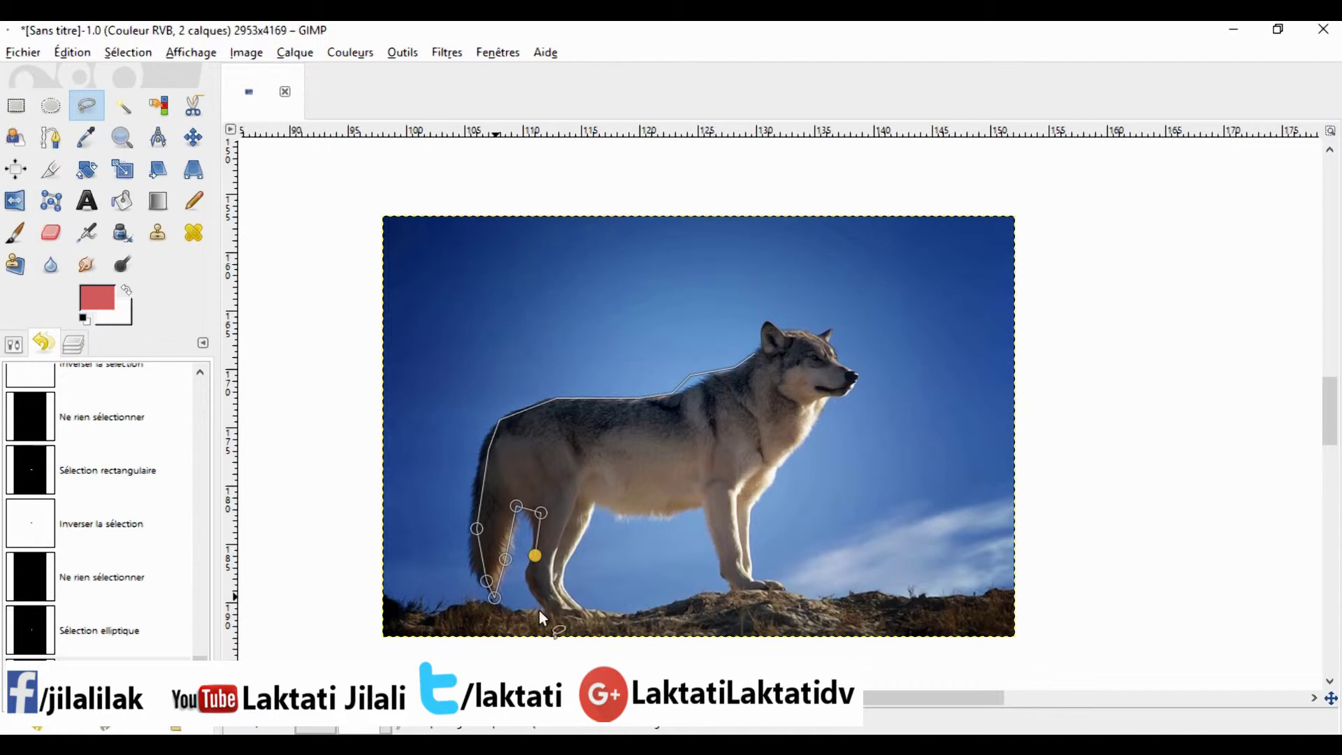
pyautogui.click(592, 615)
pyautogui.click(565, 581)
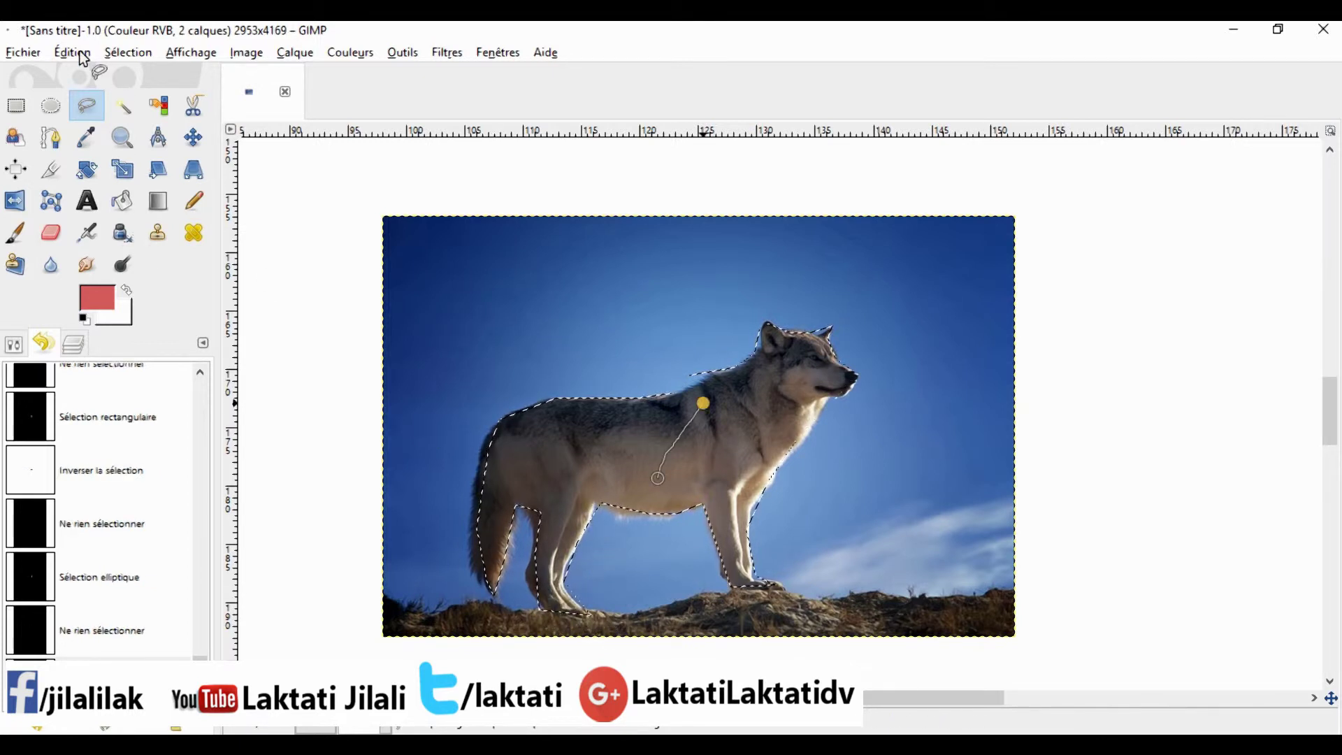
# Step: Cut the freehand-selected wolf out of the photo and paste it back as a floating selection
pyautogui.click(79, 53)
pyautogui.click(120, 169)
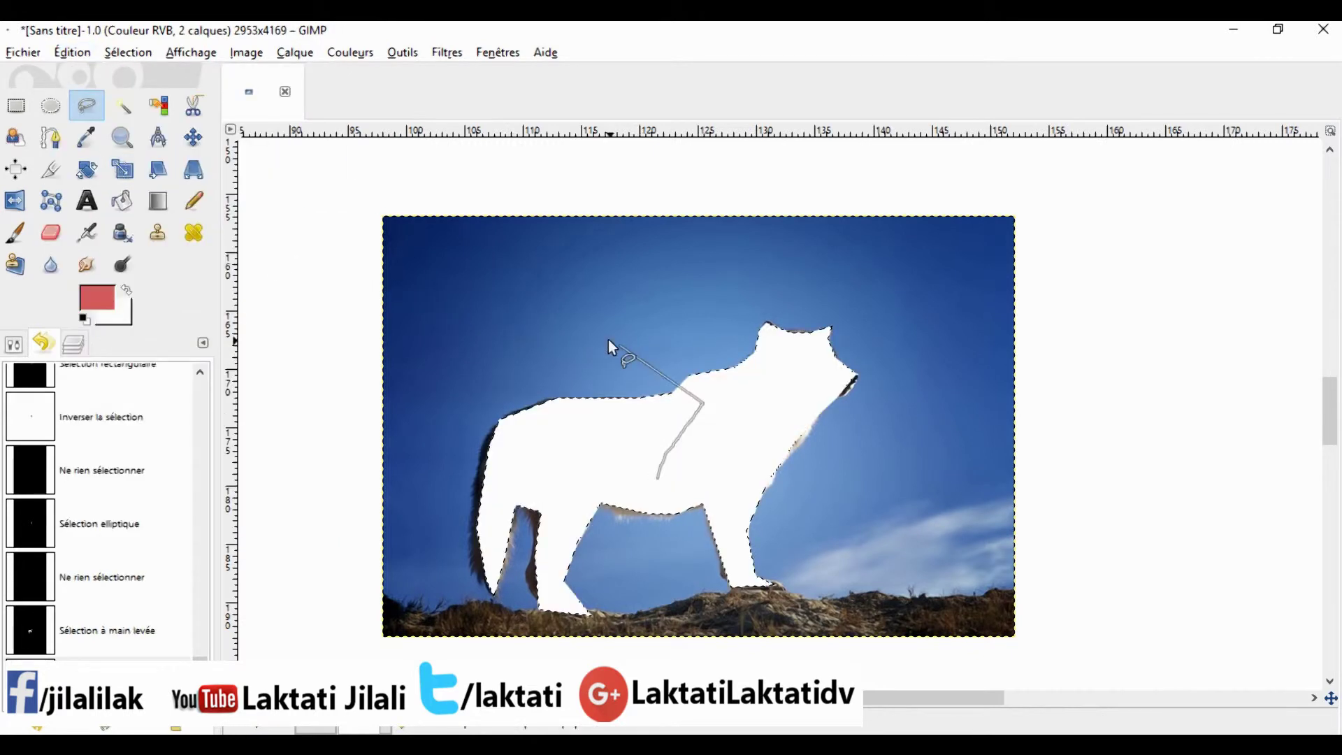
pyautogui.rightClick(517, 319)
pyautogui.moveTo(591, 362)
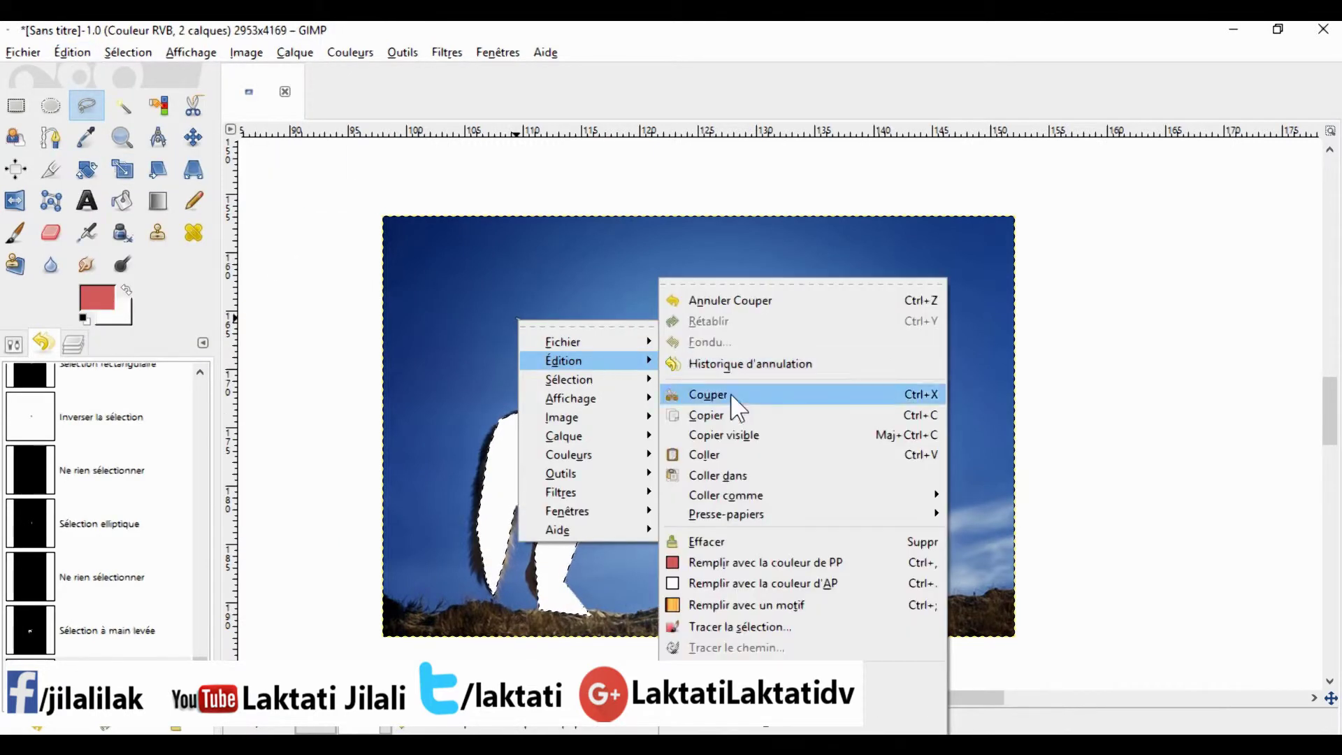
pyautogui.click(741, 454)
pyautogui.click(72, 53)
pyautogui.click(142, 231)
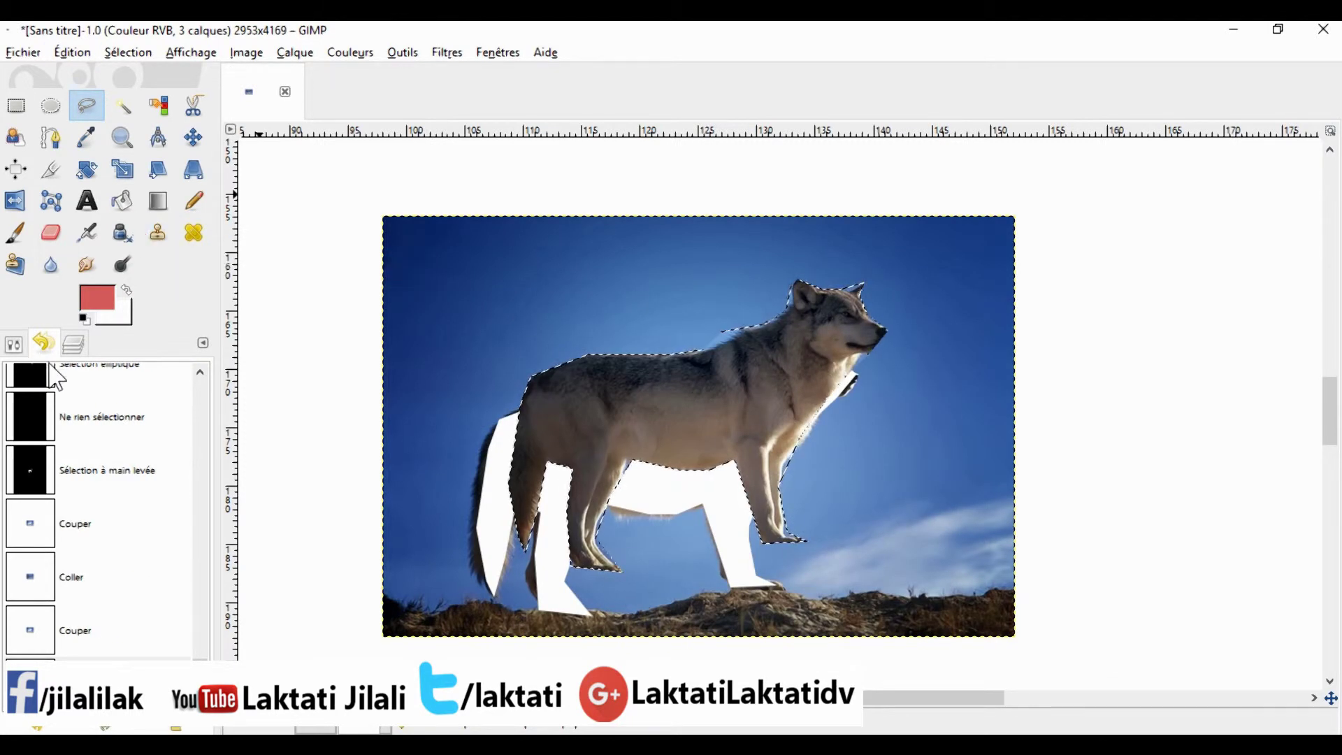
# Step: Step back in the undo history to the cleared selection before the freehand outline, restoring the whole wolf with nothing selected
pyautogui.click(77, 418)
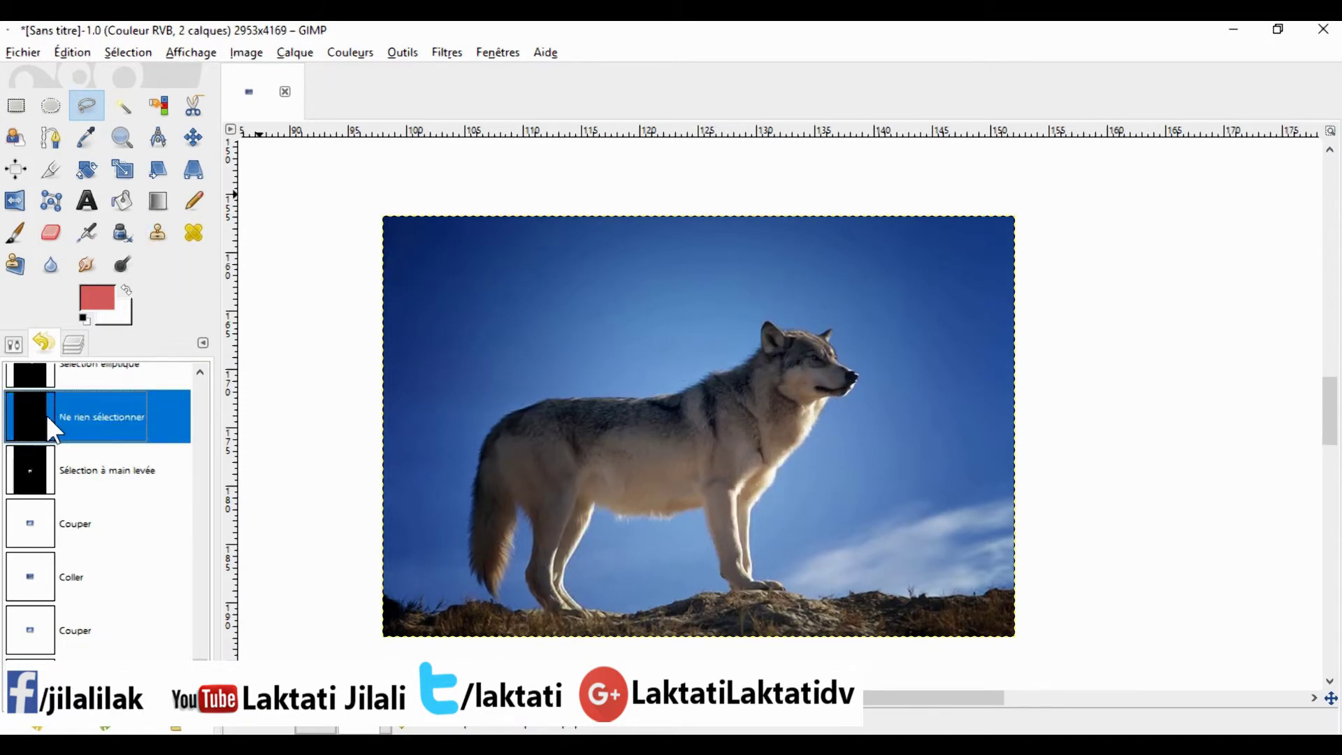
pyautogui.click(39, 364)
pyautogui.click(127, 53)
pyautogui.click(143, 99)
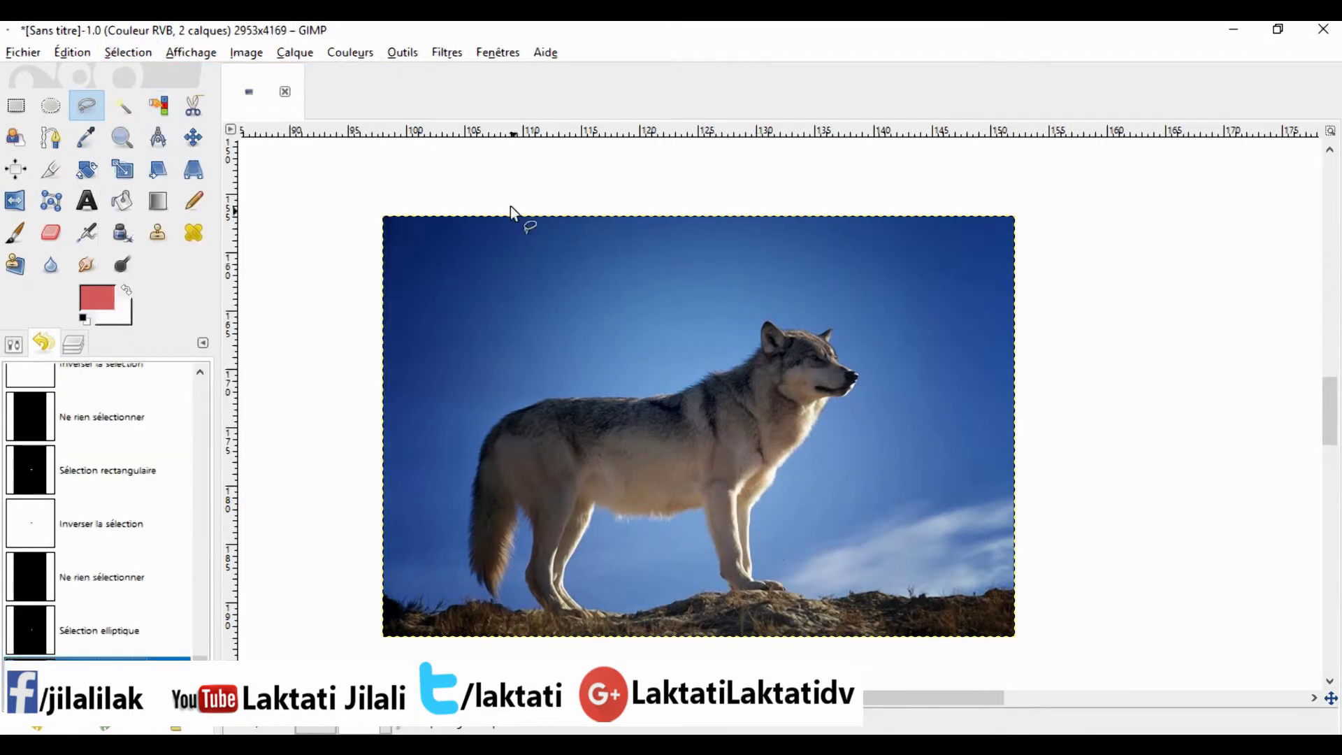
# Step: Trace the wolf with Intelligent Scissors from the ear along the back and tail to the hind leg, and select the whole image instead
pyautogui.click(403, 53)
pyautogui.moveTo(447, 75)
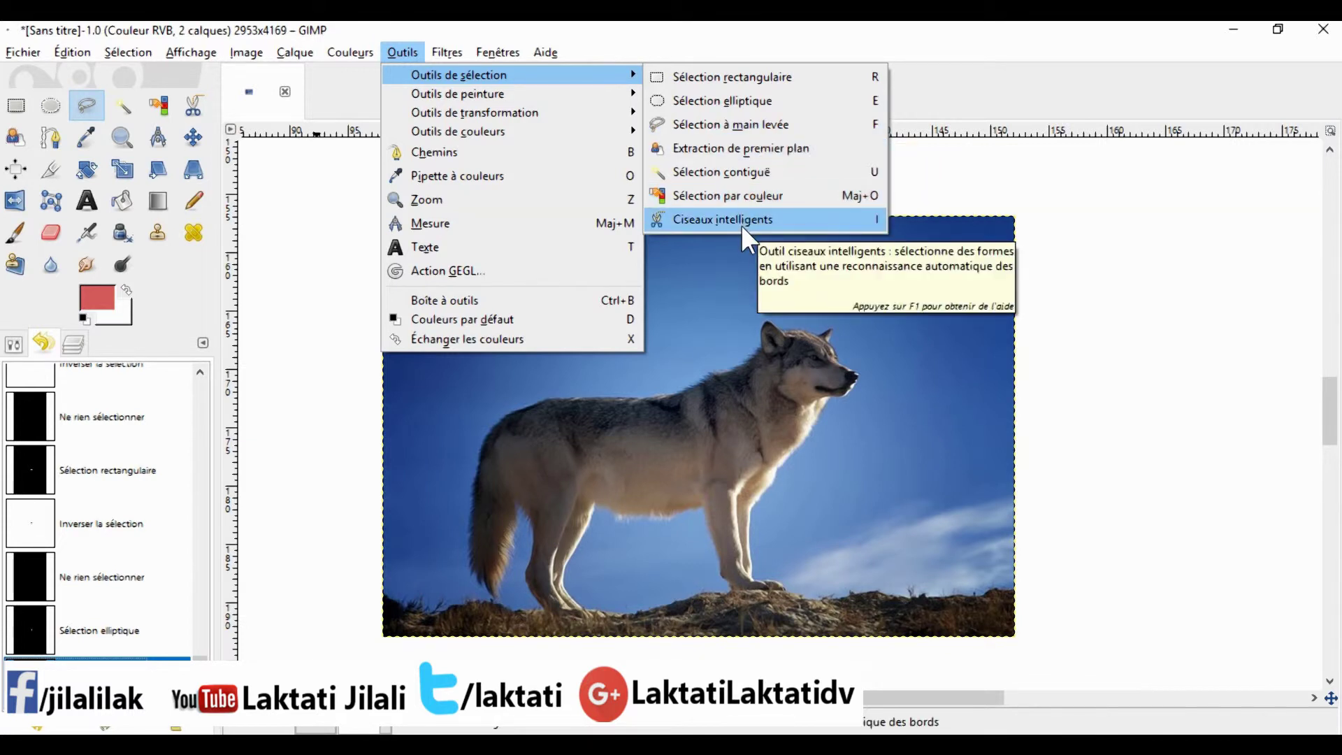
pyautogui.click(765, 320)
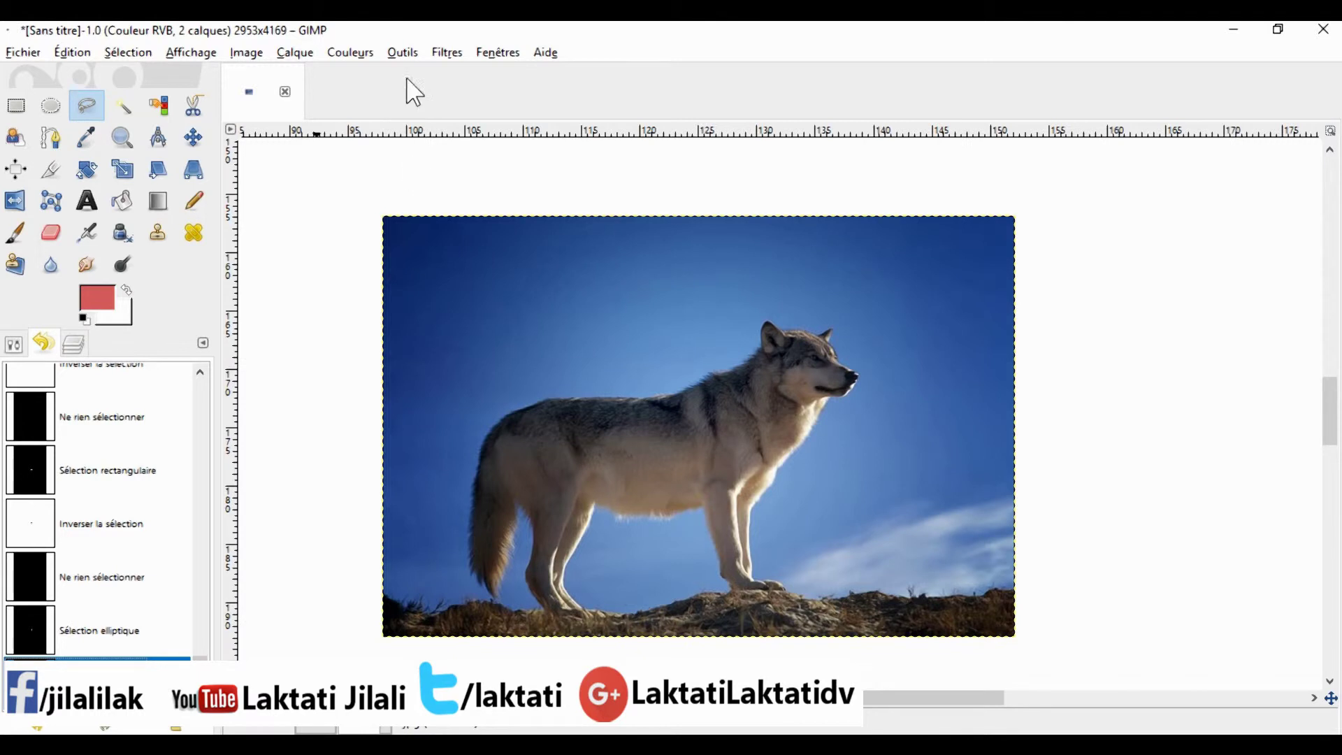
pyautogui.click(407, 55)
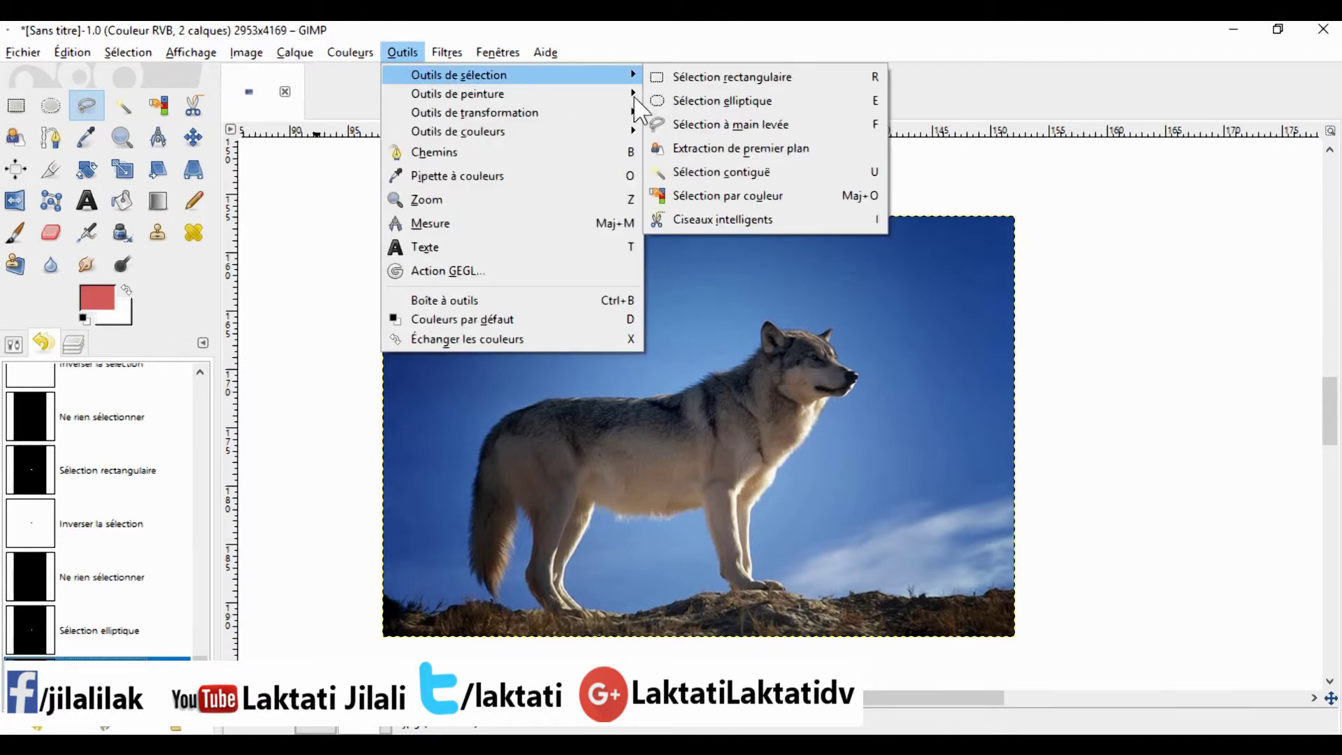
pyautogui.click(758, 218)
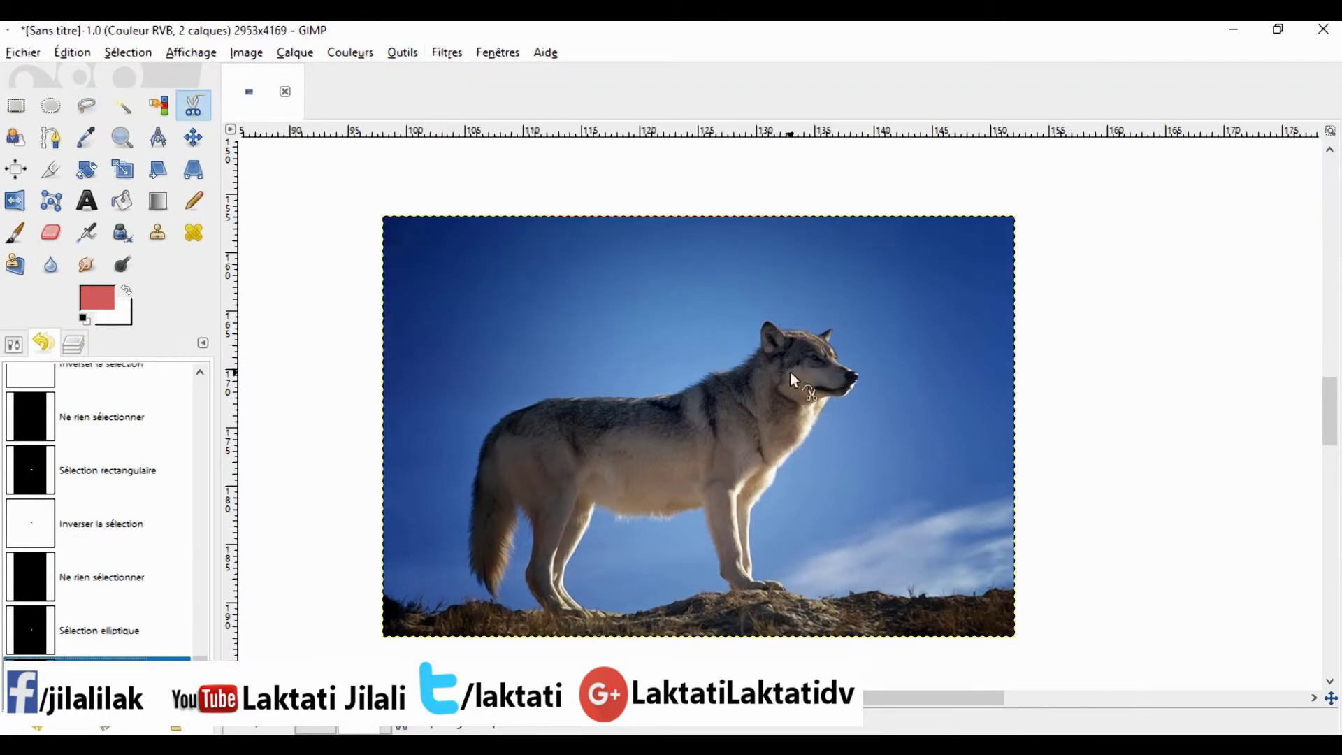
pyautogui.click(765, 320)
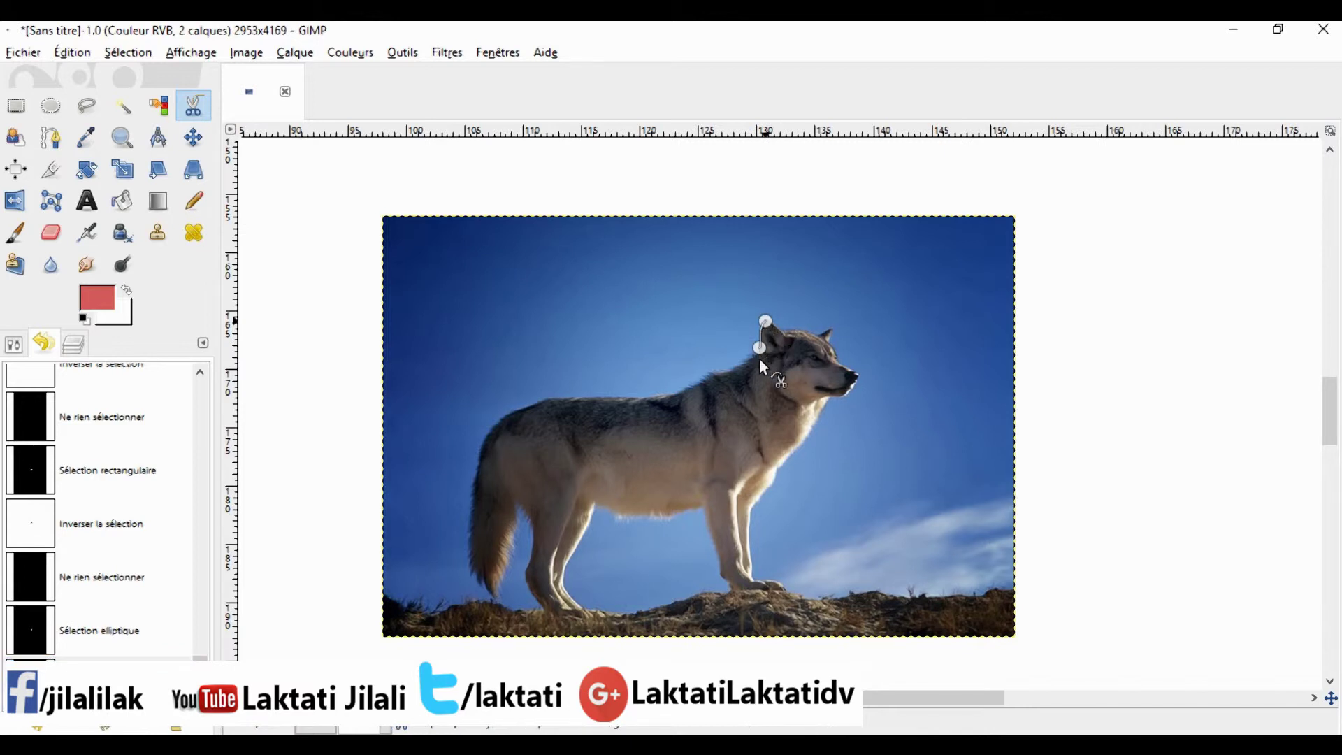
pyautogui.click(500, 417)
pyautogui.click(466, 563)
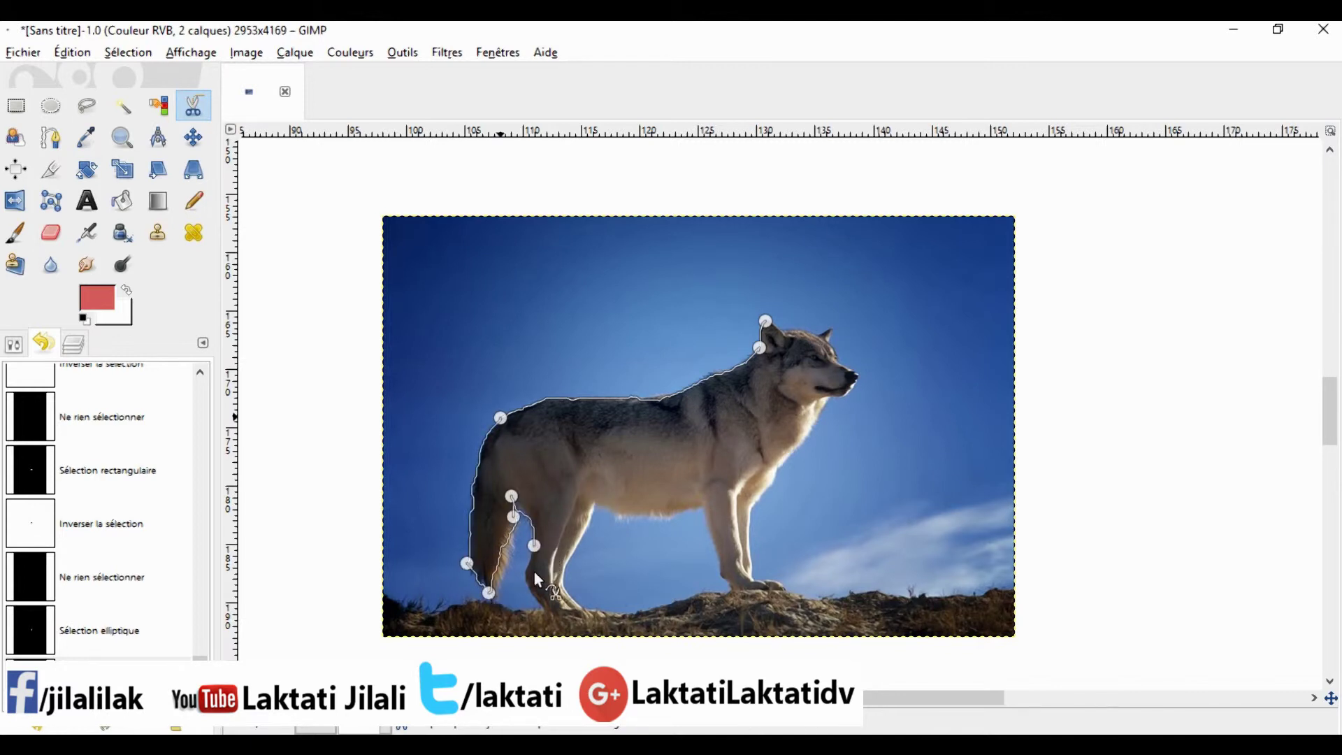
pyautogui.hotkey('ctrl', 'a')
# Step: Select the dark blue sky in the photo's upper-right and upper-left corners in turn with the Fuzzy Select tool, and delete each area
pyautogui.click(403, 53)
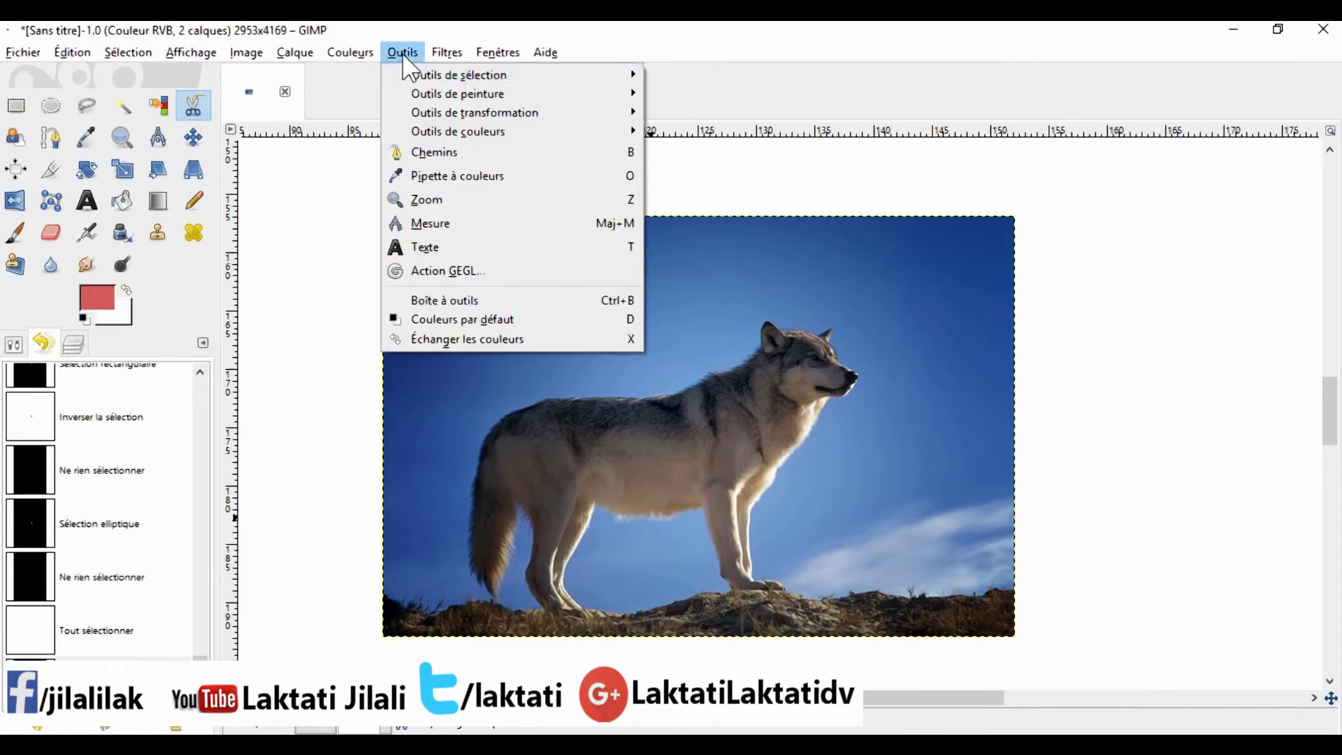
pyautogui.moveTo(498, 79)
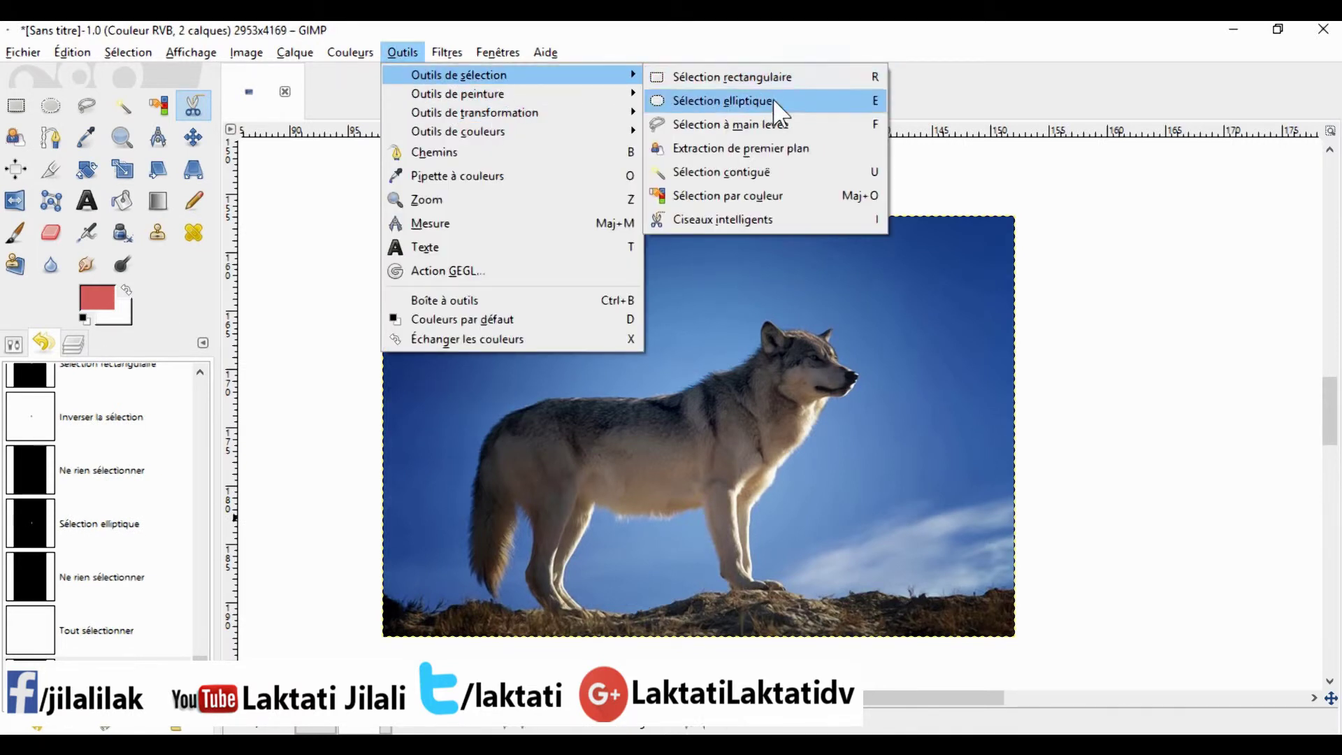
pyautogui.click(794, 175)
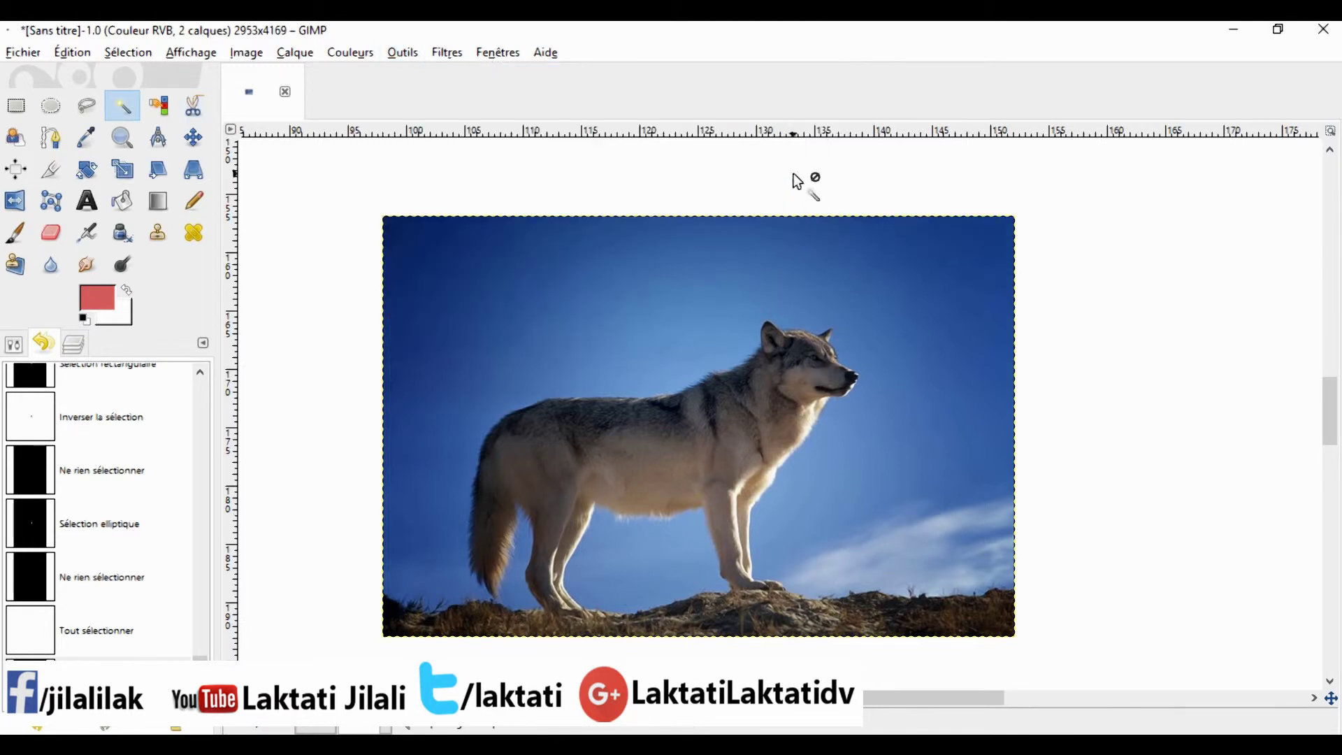
pyautogui.click(1010, 232)
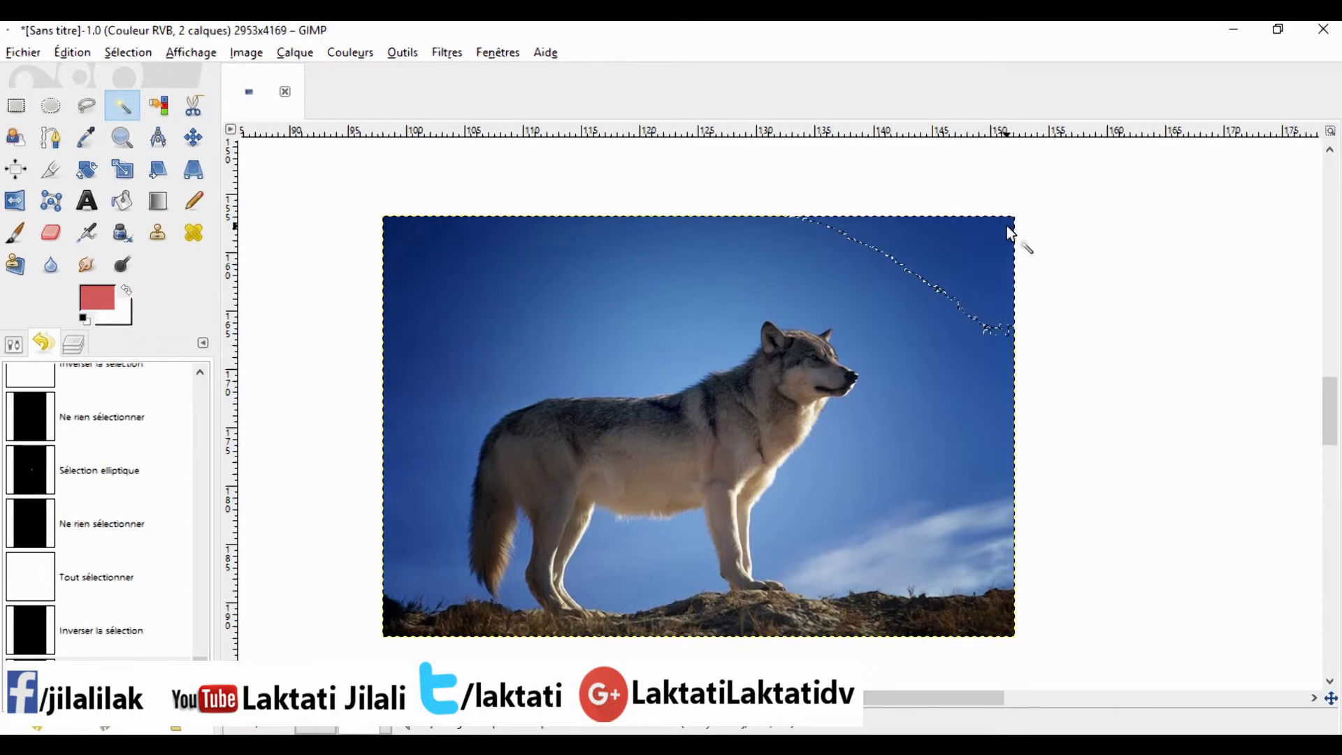
pyautogui.press('Delete')
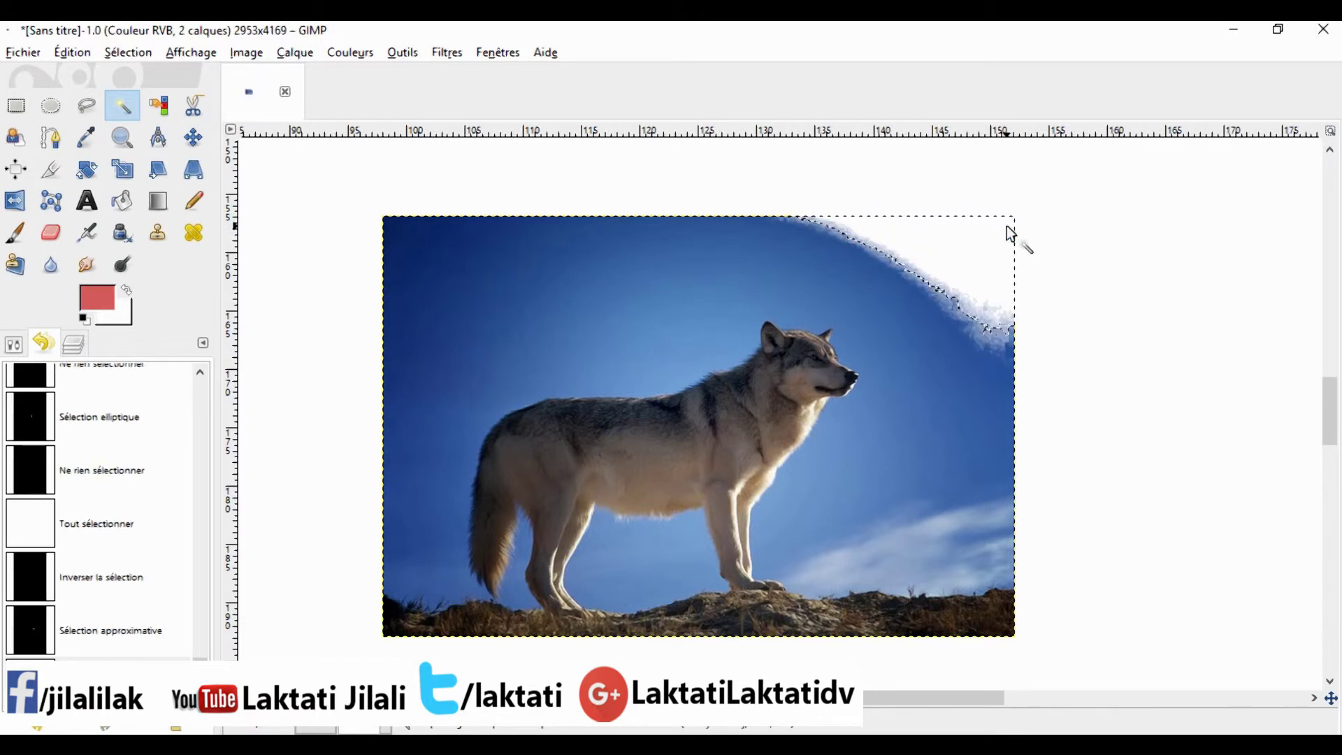
pyautogui.click(393, 224)
pyautogui.press('Delete')
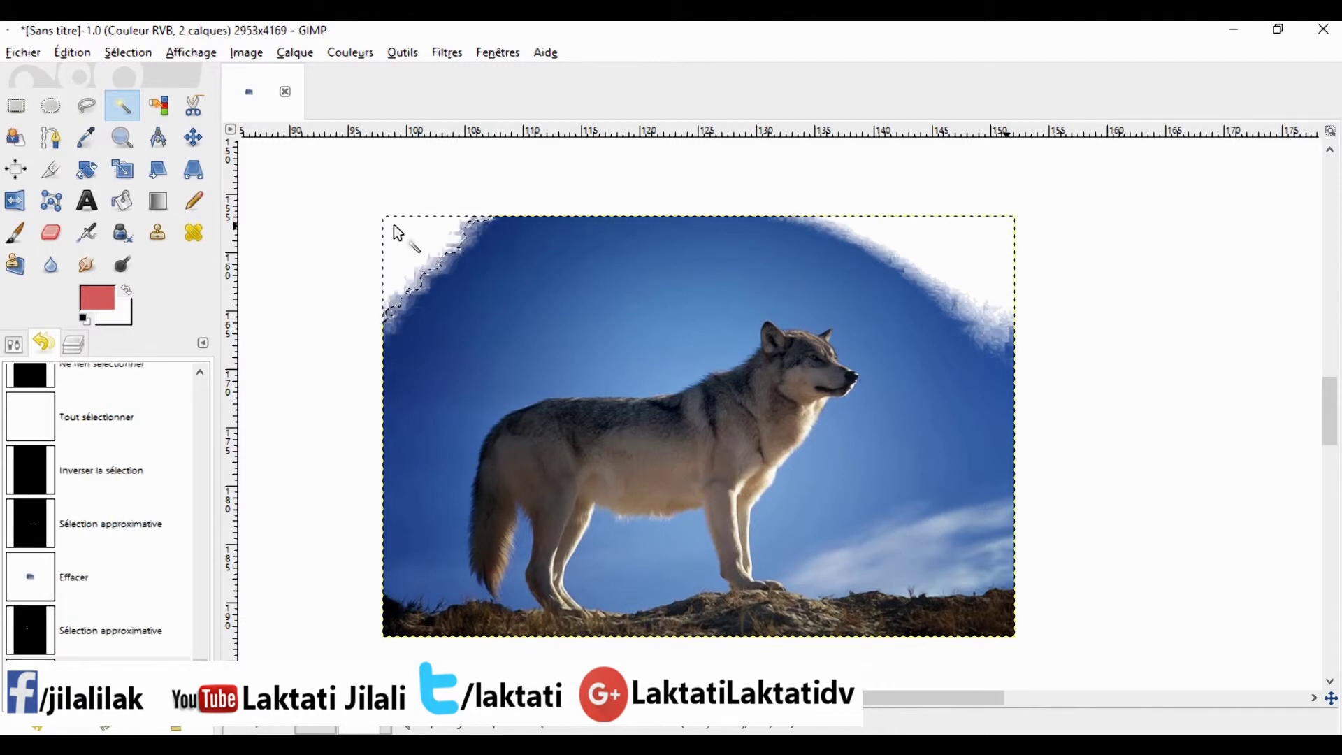
# Step: Undo the deletion of both sky corners and leave the photo without a selection
pyautogui.hotkey('ctrl', 'z')
pyautogui.hotkey('ctrl', 'z')
pyautogui.hotkey('ctrl', 'z')
pyautogui.click(446, 53)
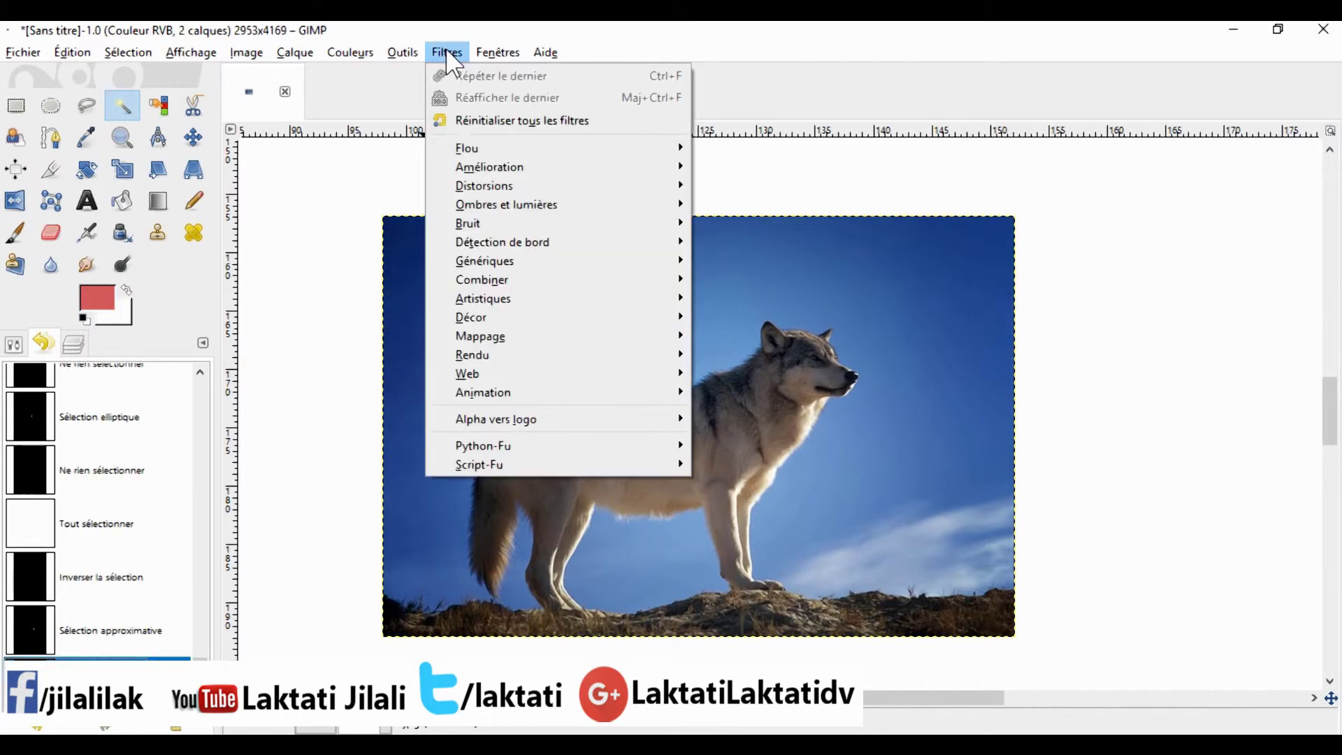
pyautogui.press('Escape')
# Step: Select all areas matching the dark blue of the photo's upper-right corner with Select by Color, and clear that selection
pyautogui.click(410, 56)
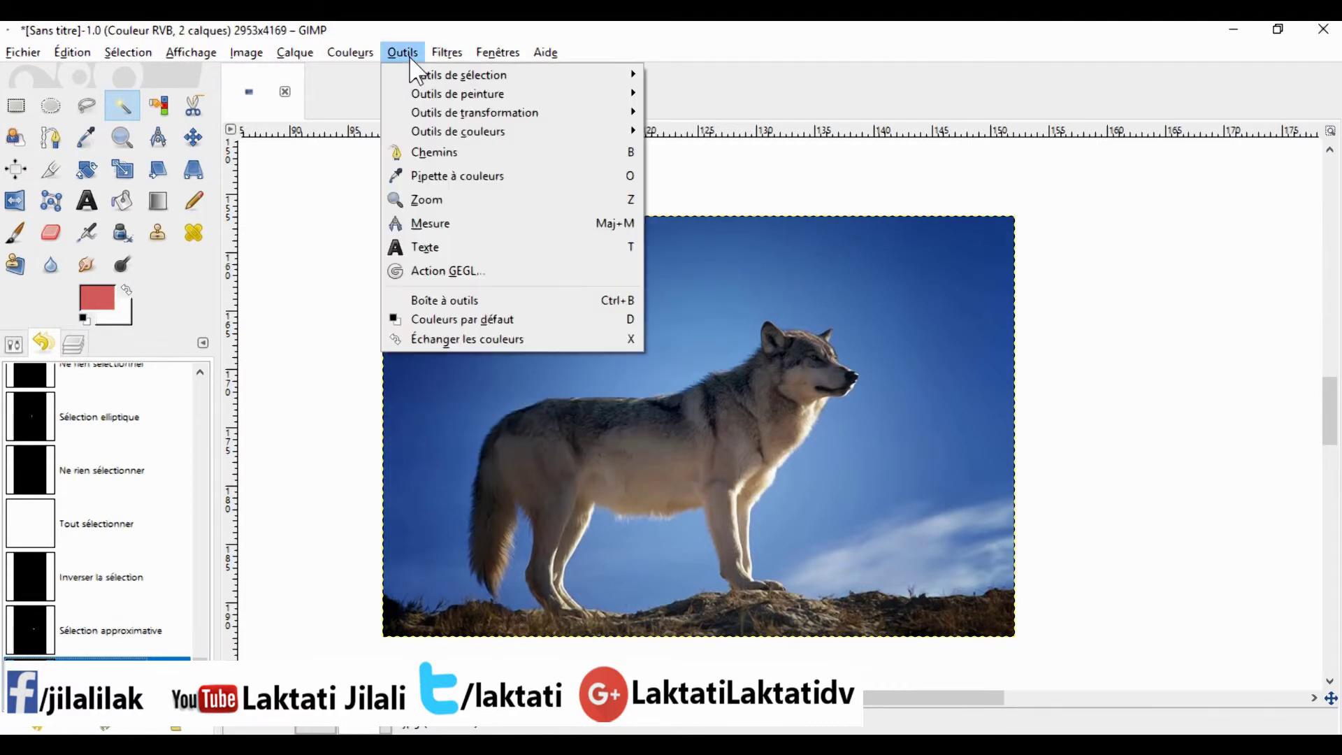
pyautogui.moveTo(433, 75)
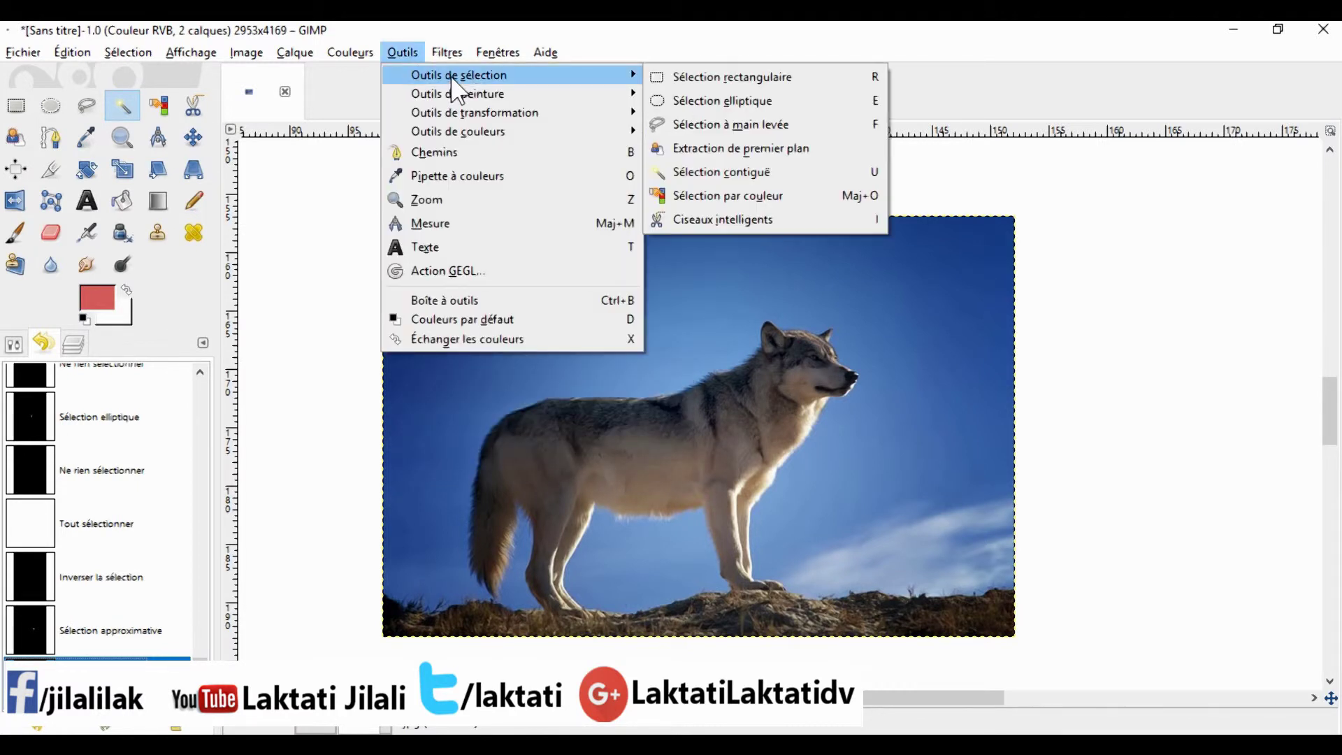
pyautogui.click(797, 199)
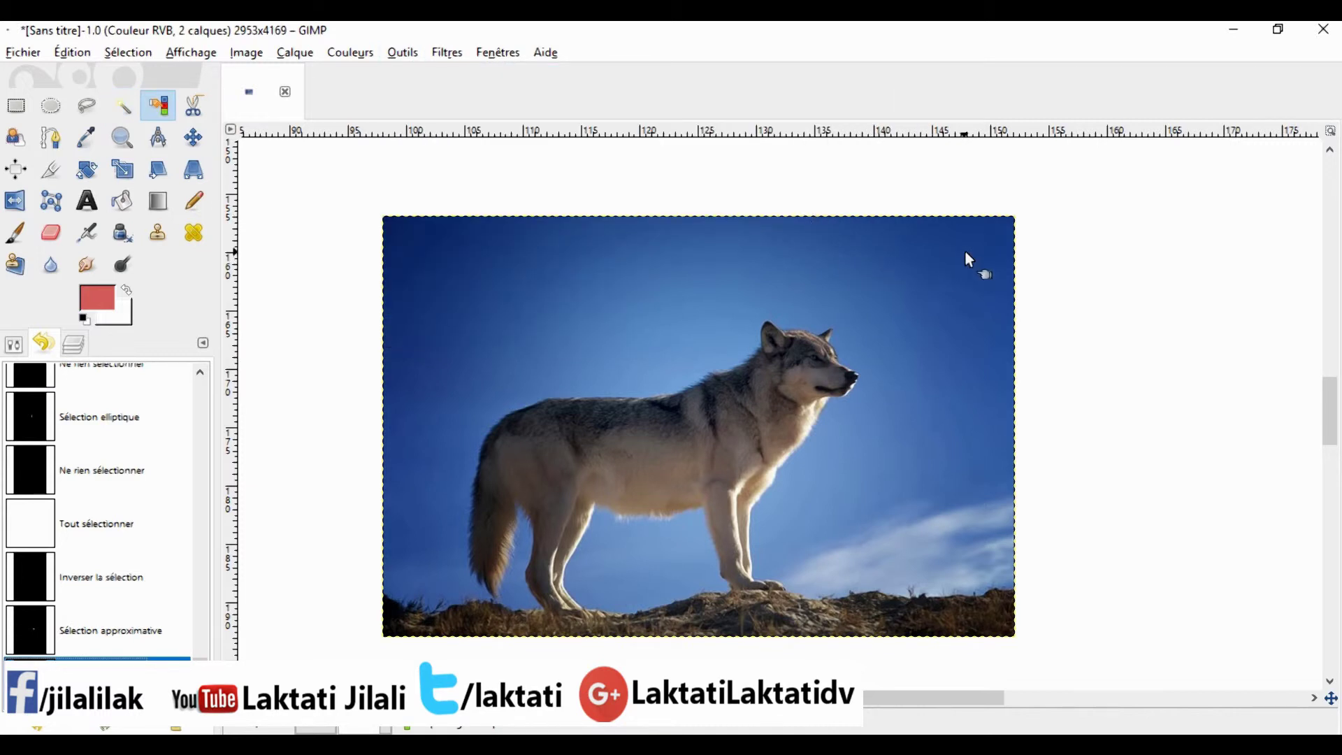
pyautogui.click(1004, 229)
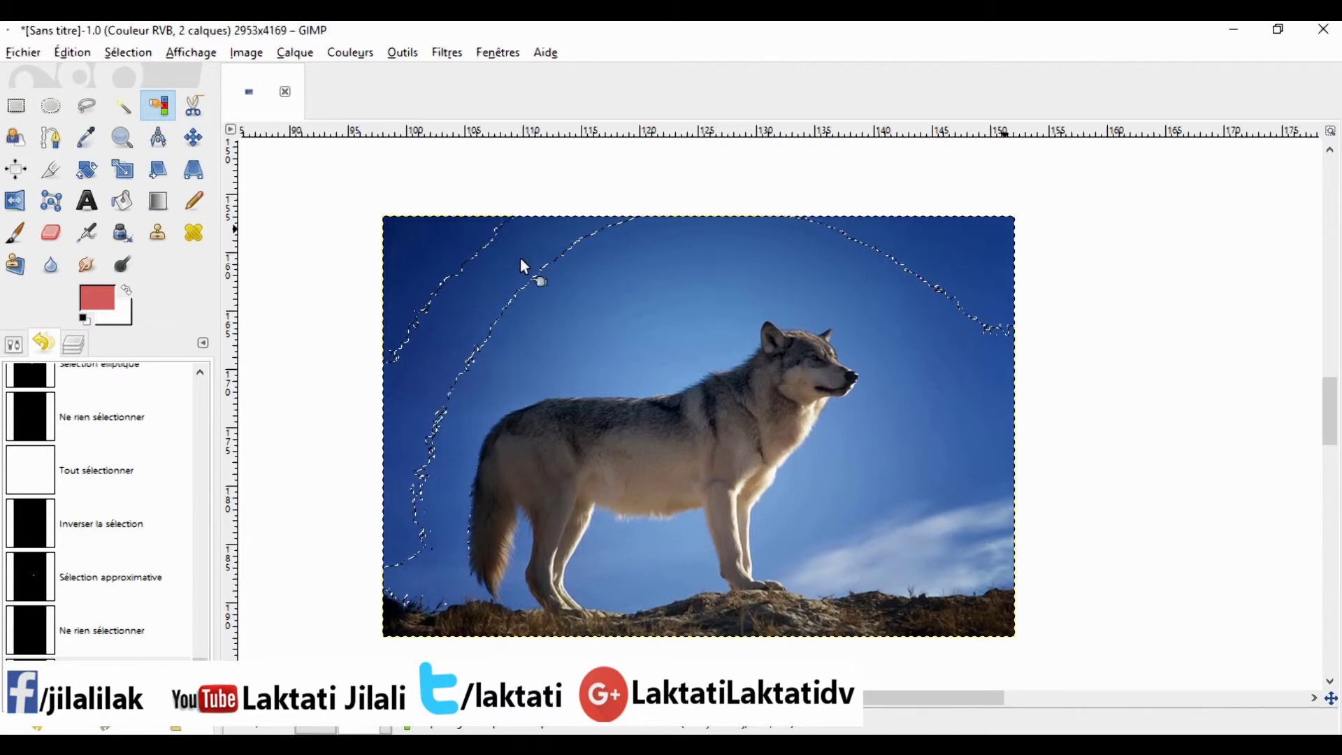
pyautogui.hotkey('shift', 'ctrl', 'a')
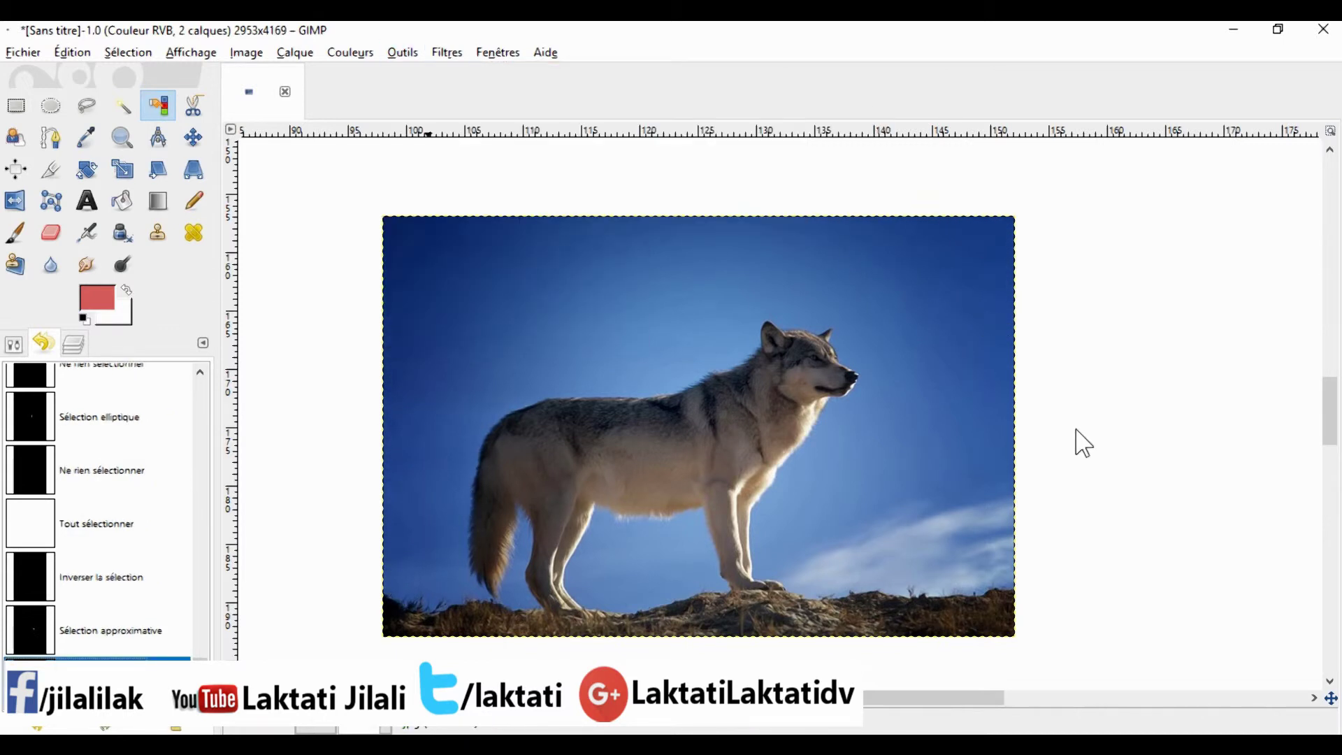
# Step: Select the lighter sky just above the wolf with the Fuzzy Select tool
pyautogui.click(412, 54)
pyautogui.moveTo(629, 75)
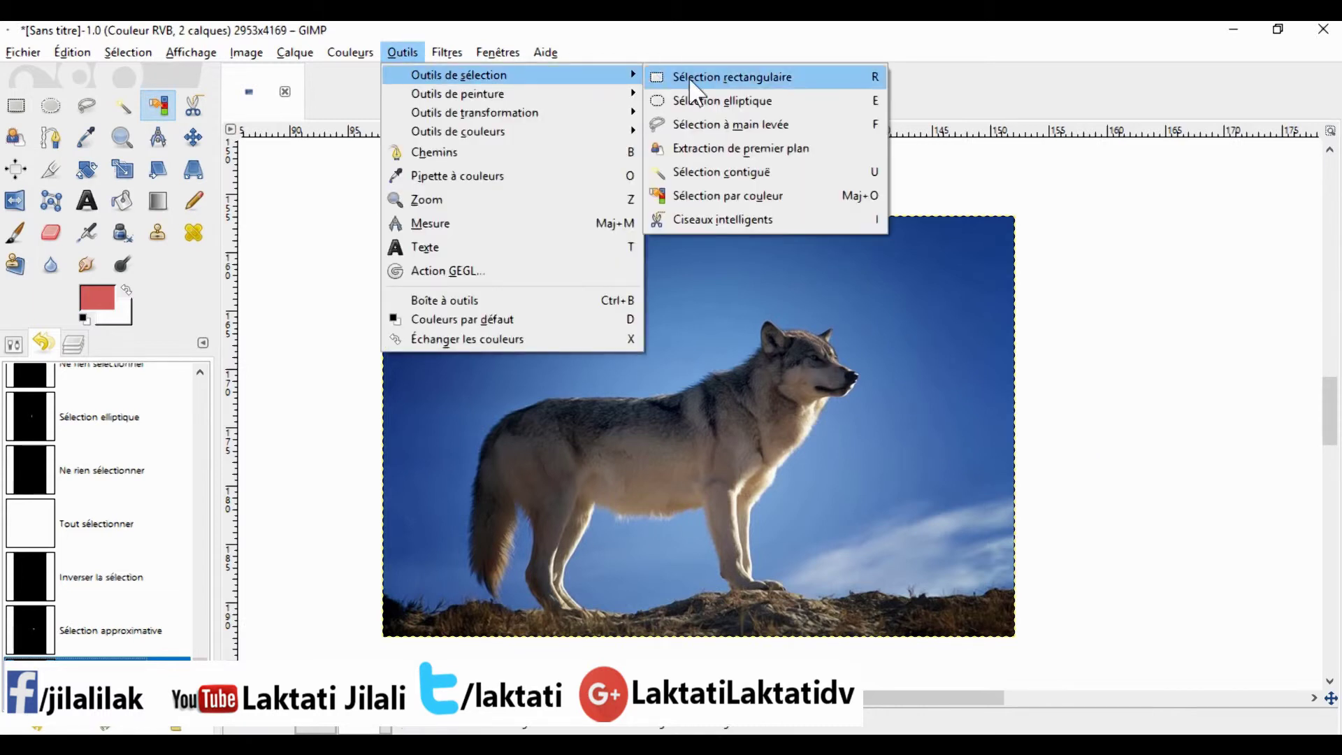
pyautogui.click(749, 169)
pyautogui.click(721, 307)
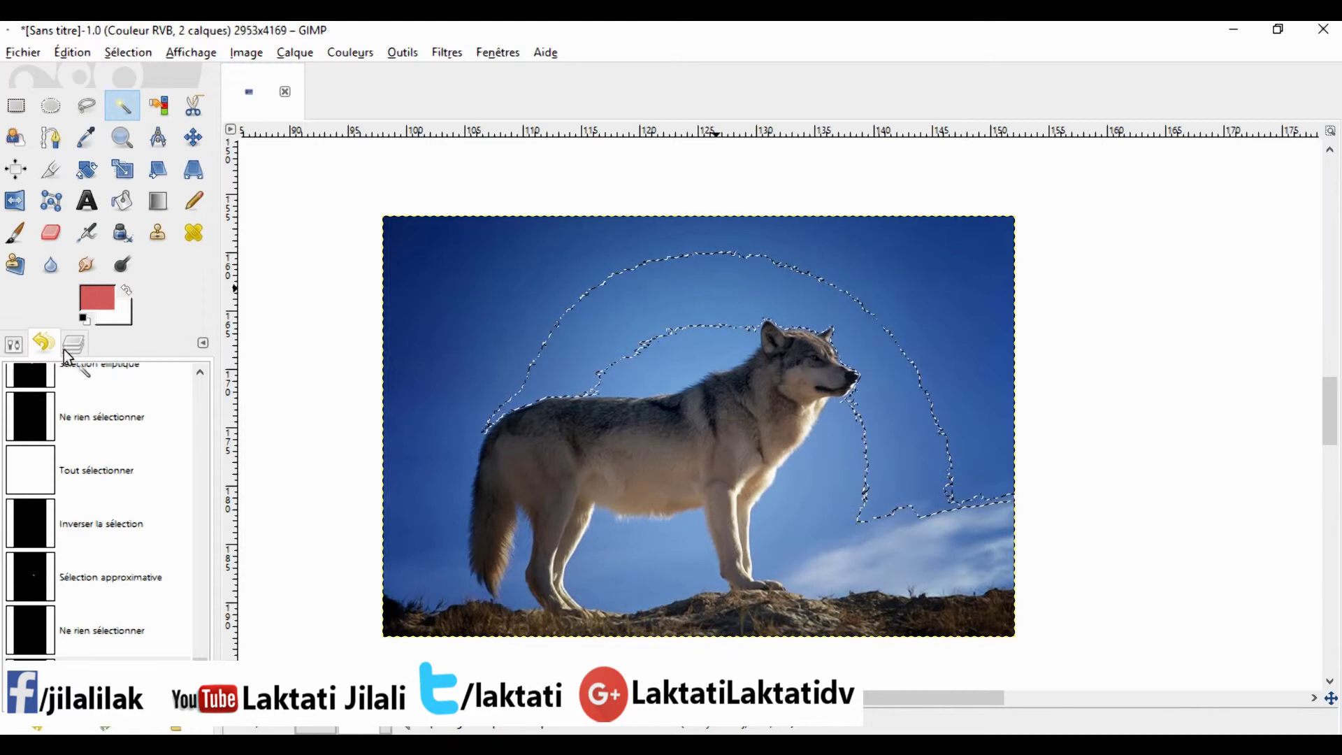
# Step: Raise the Fuzzy Select threshold to about 38 and reselect the sky above the wolf
pyautogui.click(14, 344)
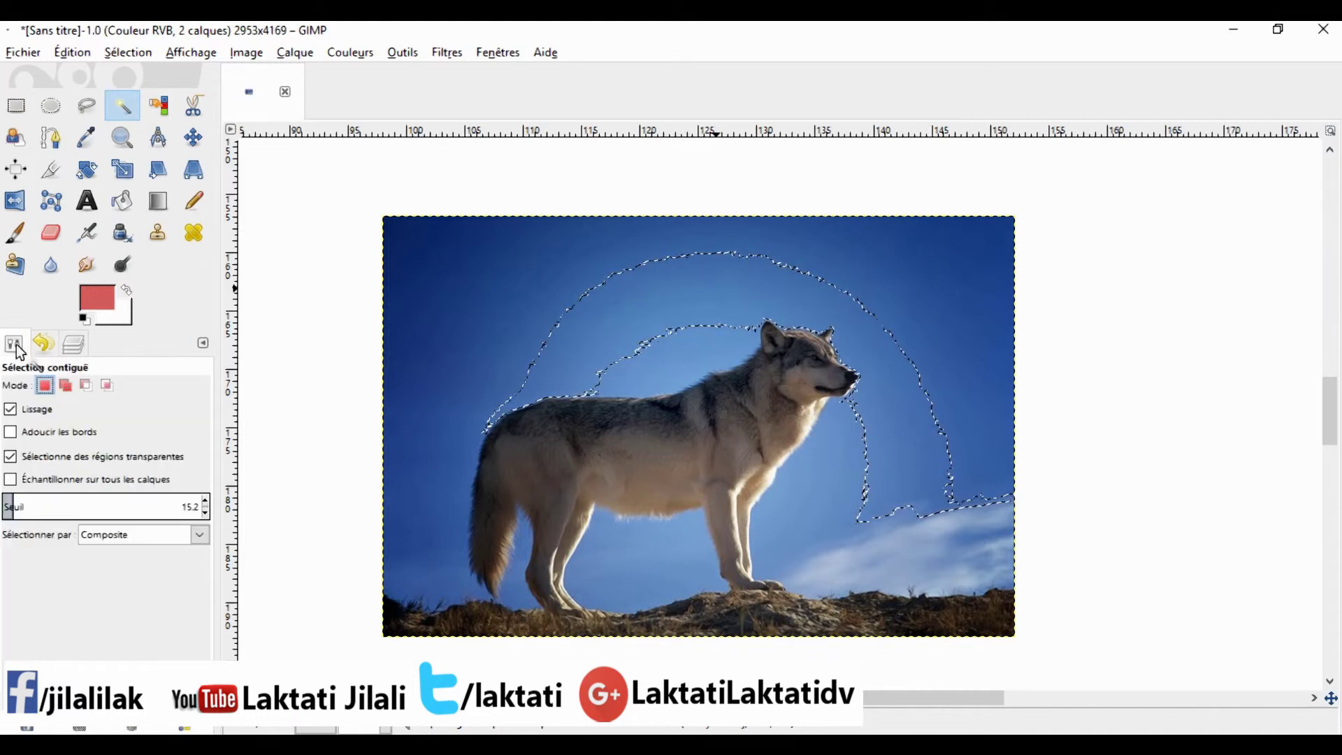
pyautogui.click(33, 509)
pyautogui.click(747, 289)
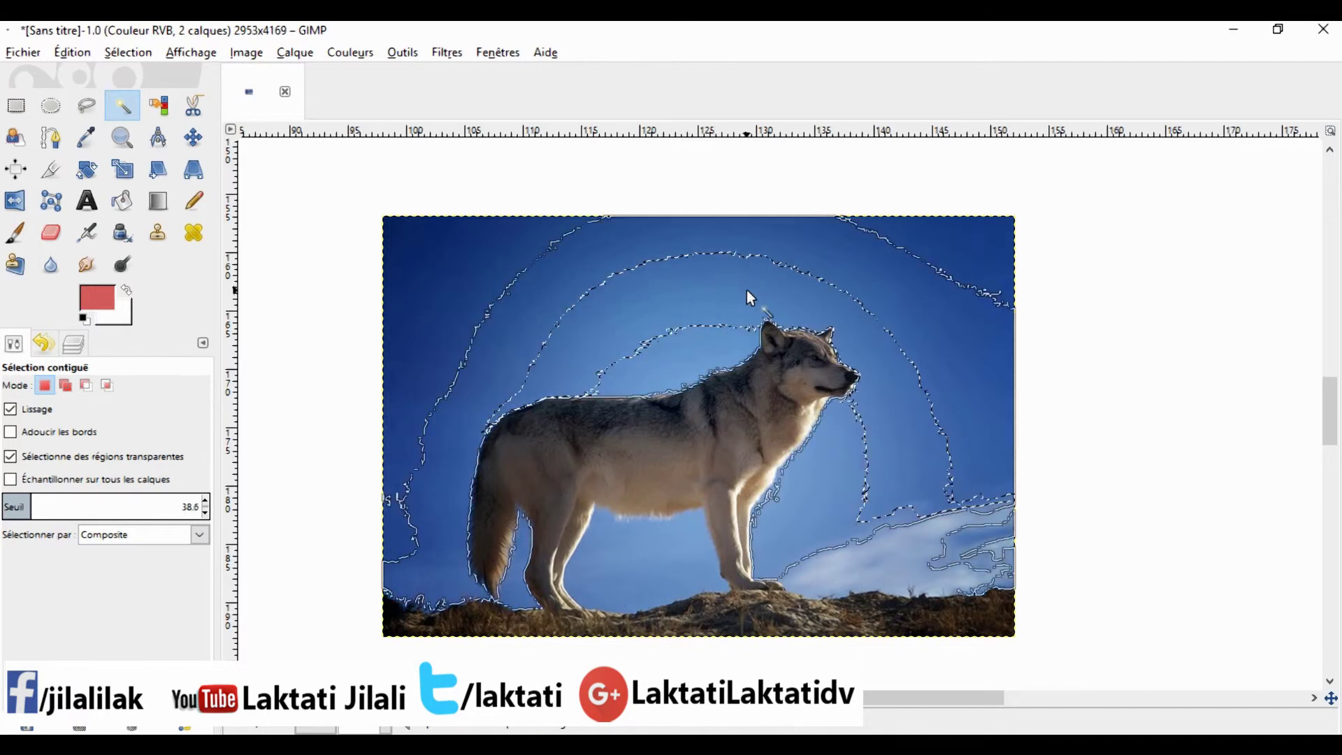
pyautogui.click(42, 505)
pyautogui.click(709, 288)
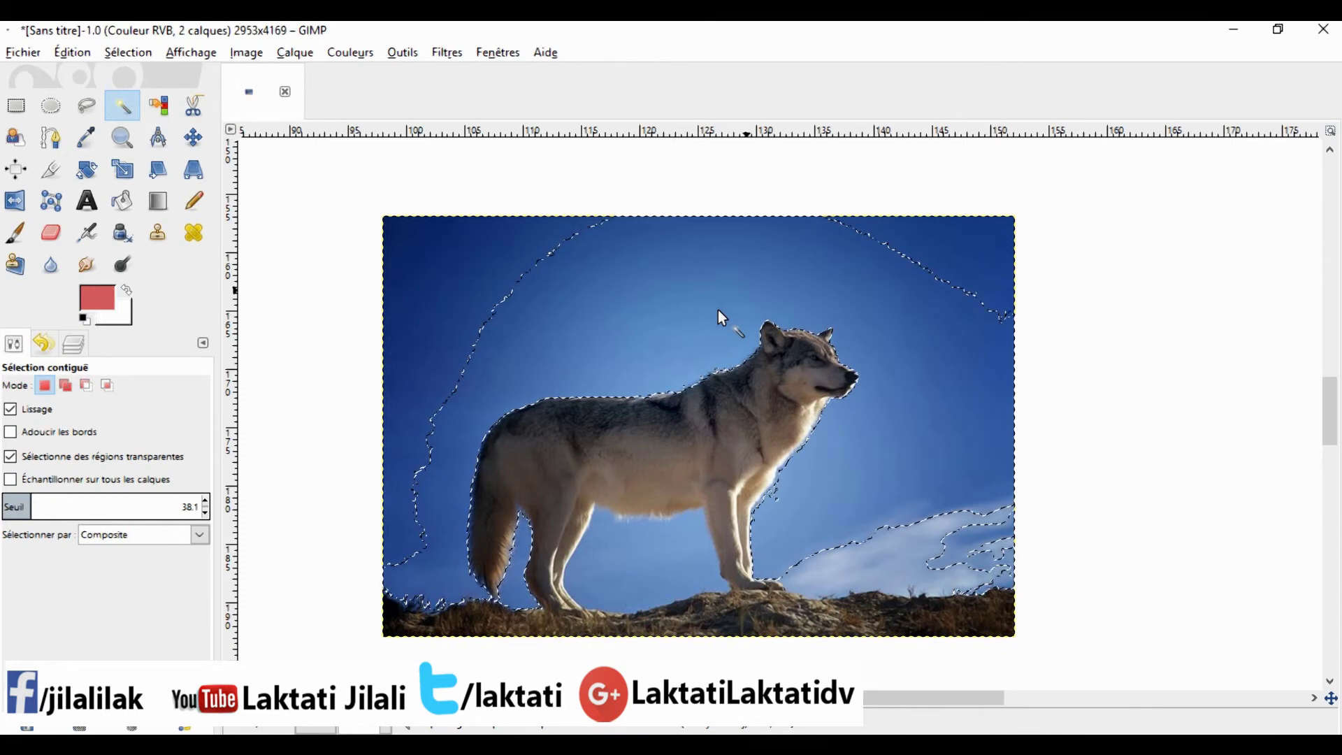
# Step: Set the Fuzzy Select threshold to 59.6, select the sky above the wolf again and delete it
pyautogui.click(30, 506)
pyautogui.moveTo(30, 507); pyautogui.dragTo(46, 507)
pyautogui.click(668, 267)
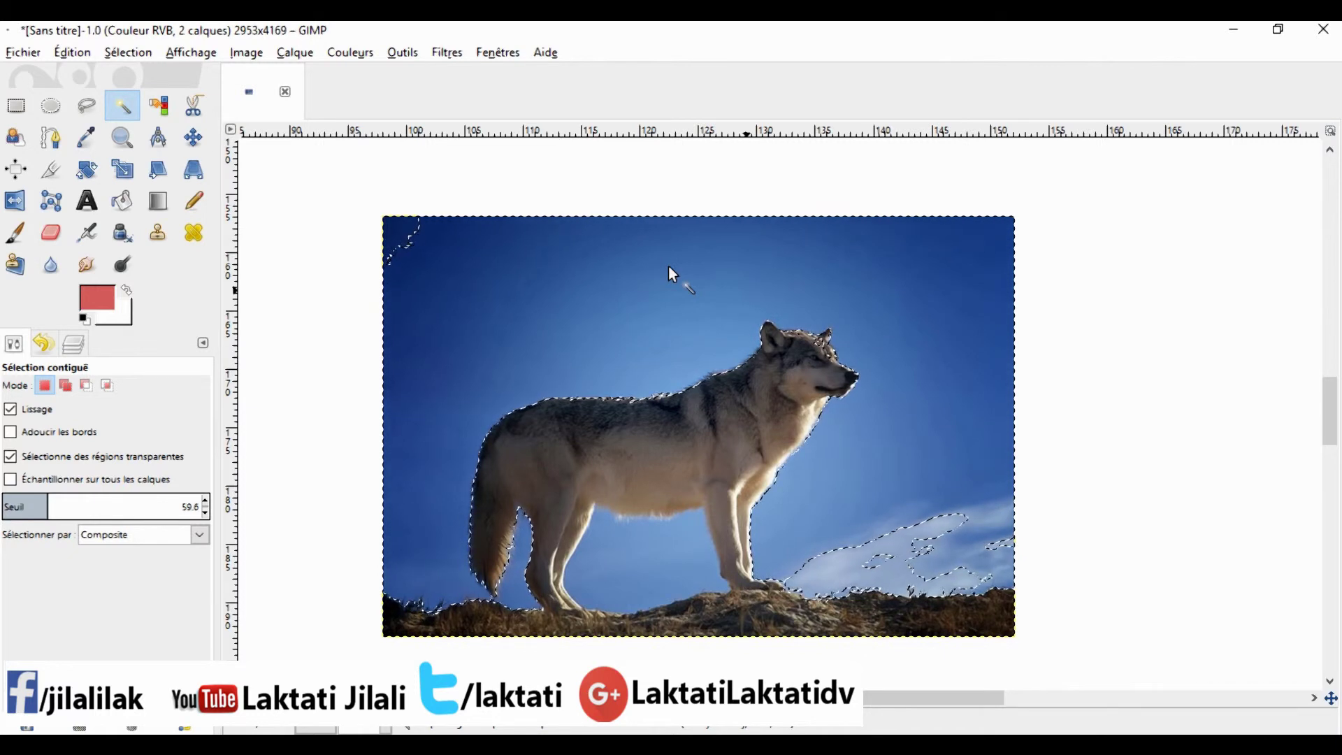
pyautogui.press('Delete')
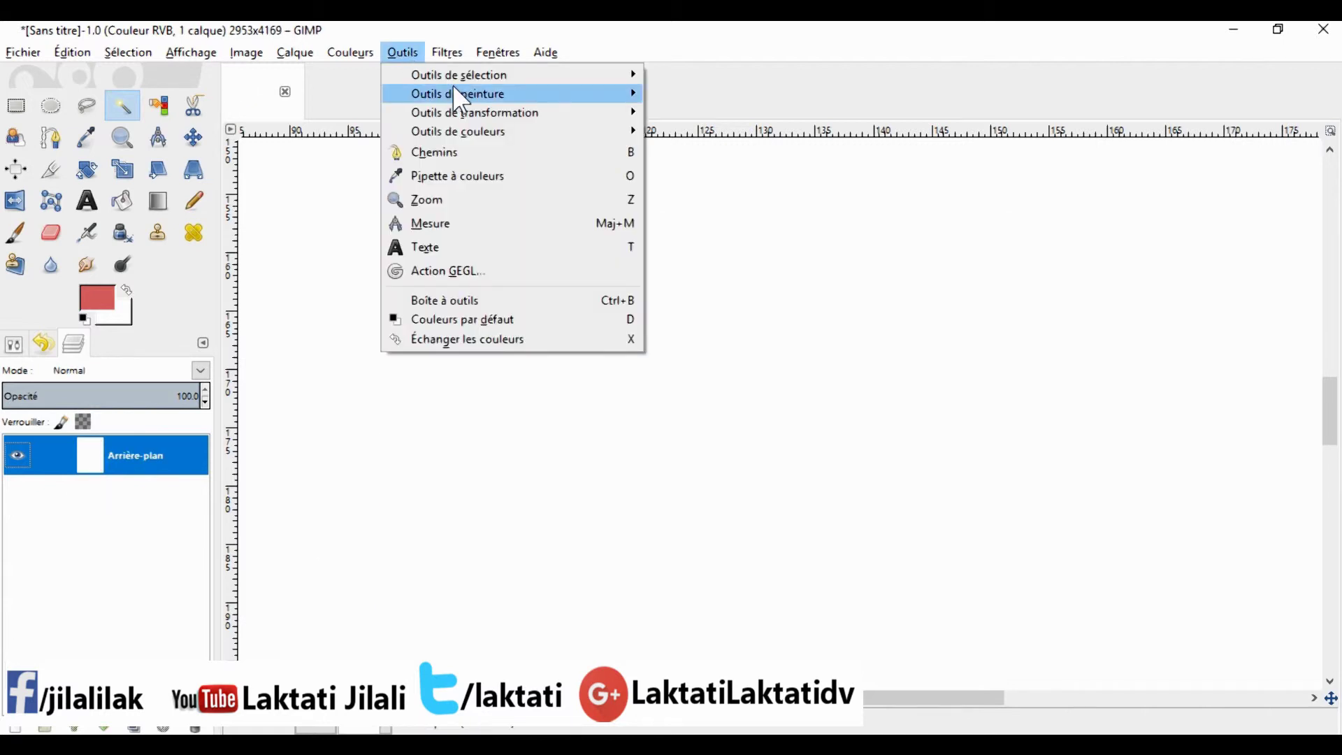
# Step: Draw a rectangular selection about 21 mm wide and 17.5 mm high on the blank white background layer
pyautogui.moveTo(454, 79)
pyautogui.click(742, 82)
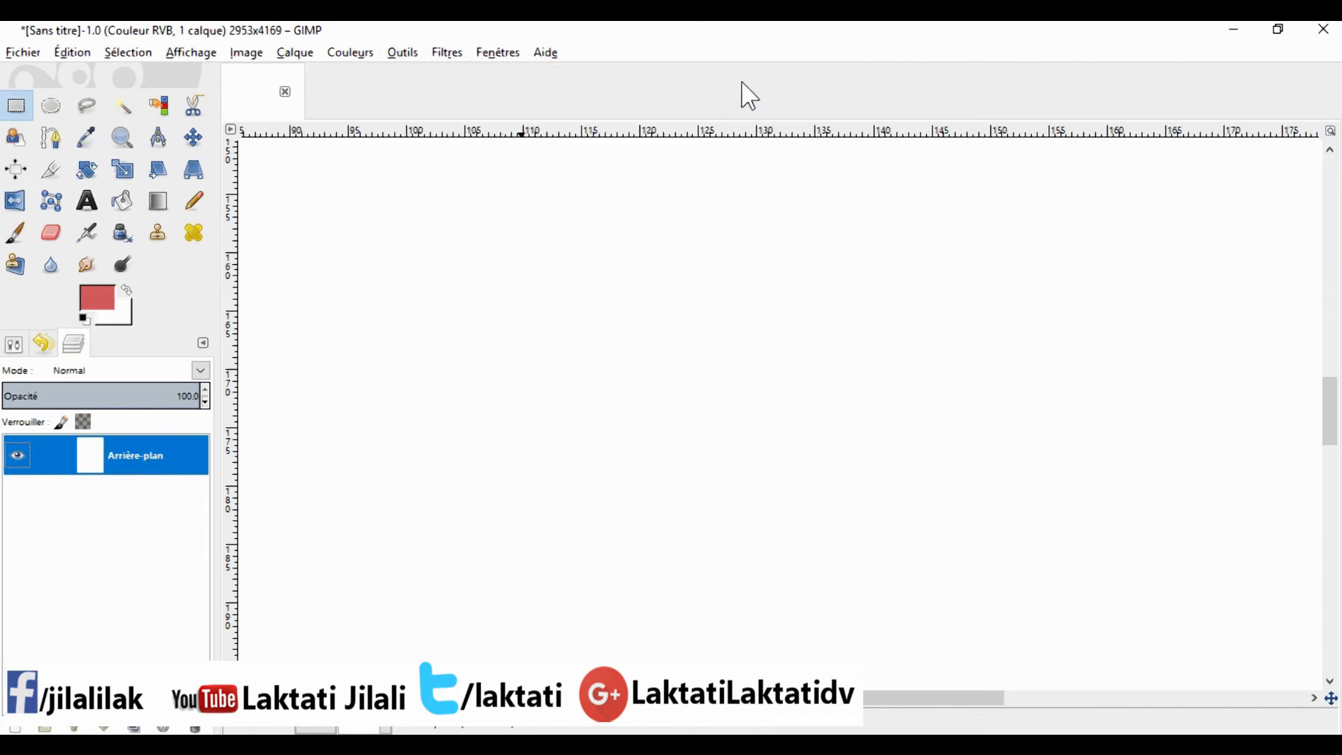
pyautogui.moveTo(406, 231); pyautogui.dragTo(651, 435)
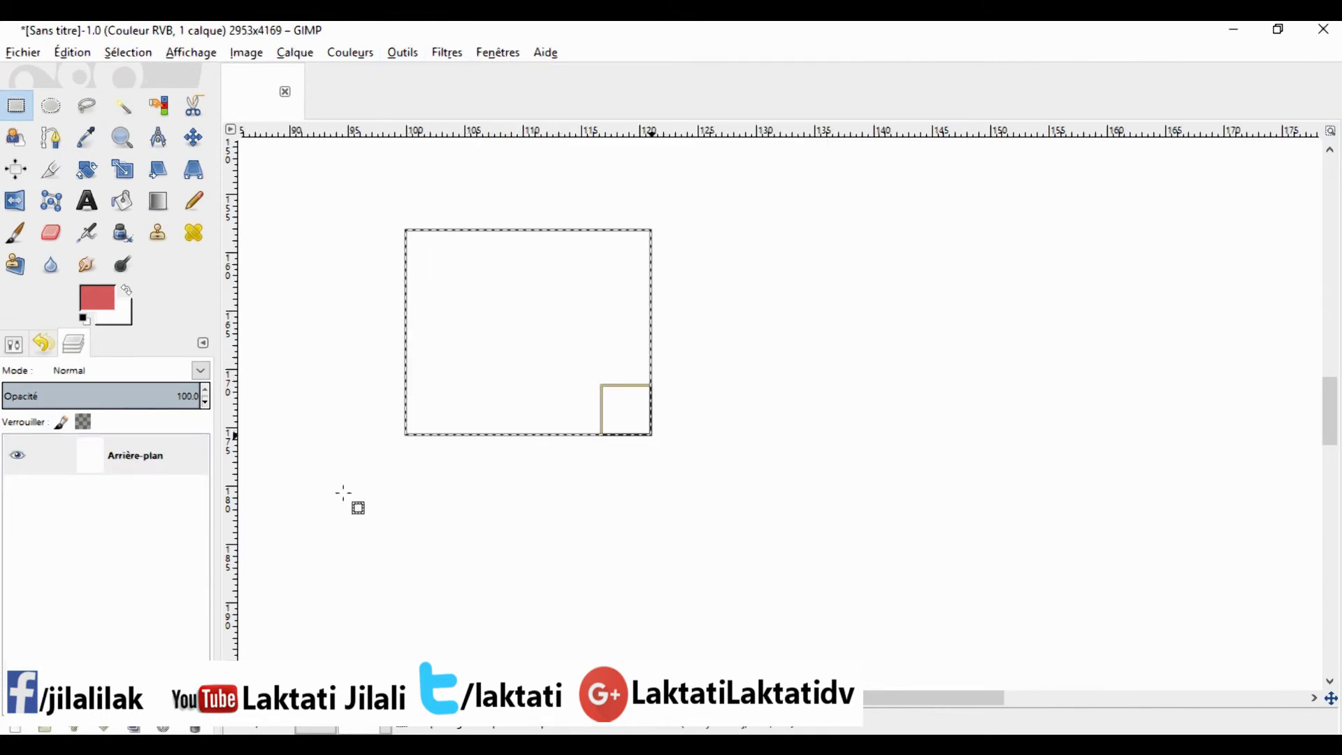
# Step: Fill the rectangular selection with the red foreground color using the Bucket Fill tool
pyautogui.click(403, 56)
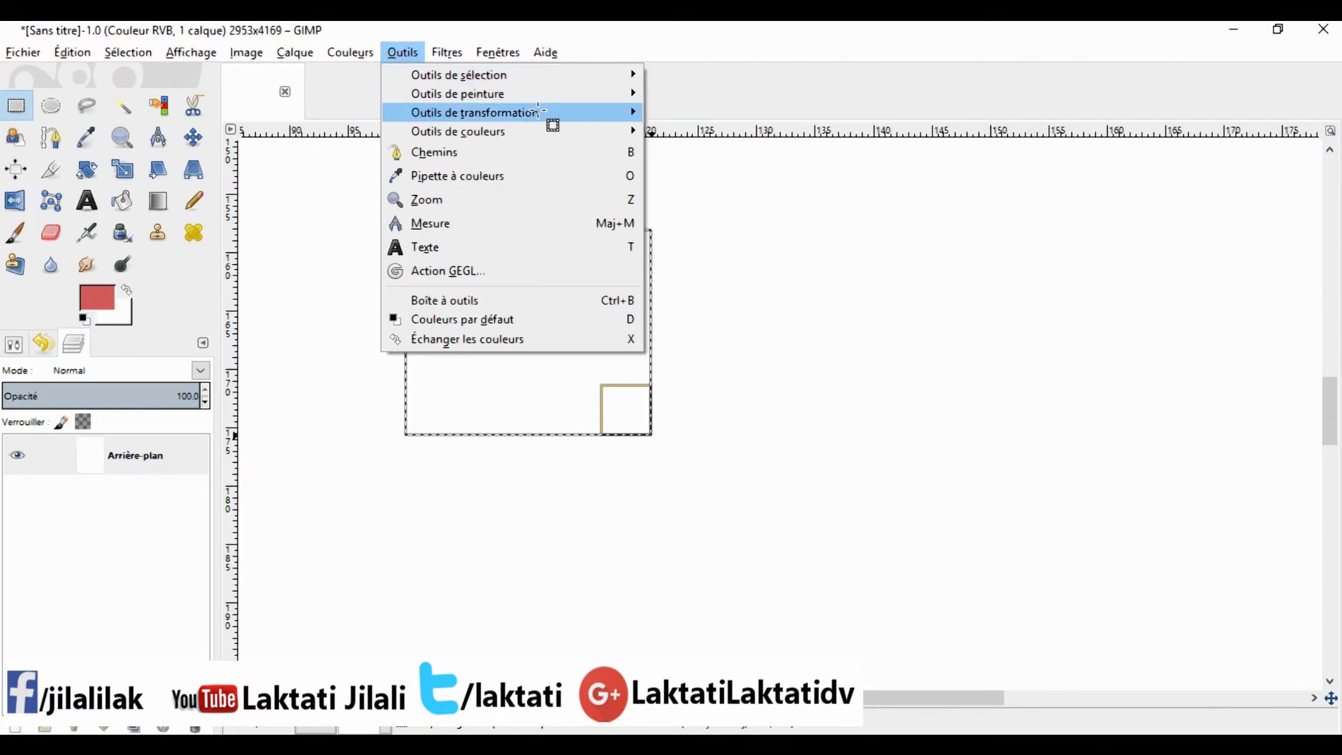
pyautogui.moveTo(543, 93)
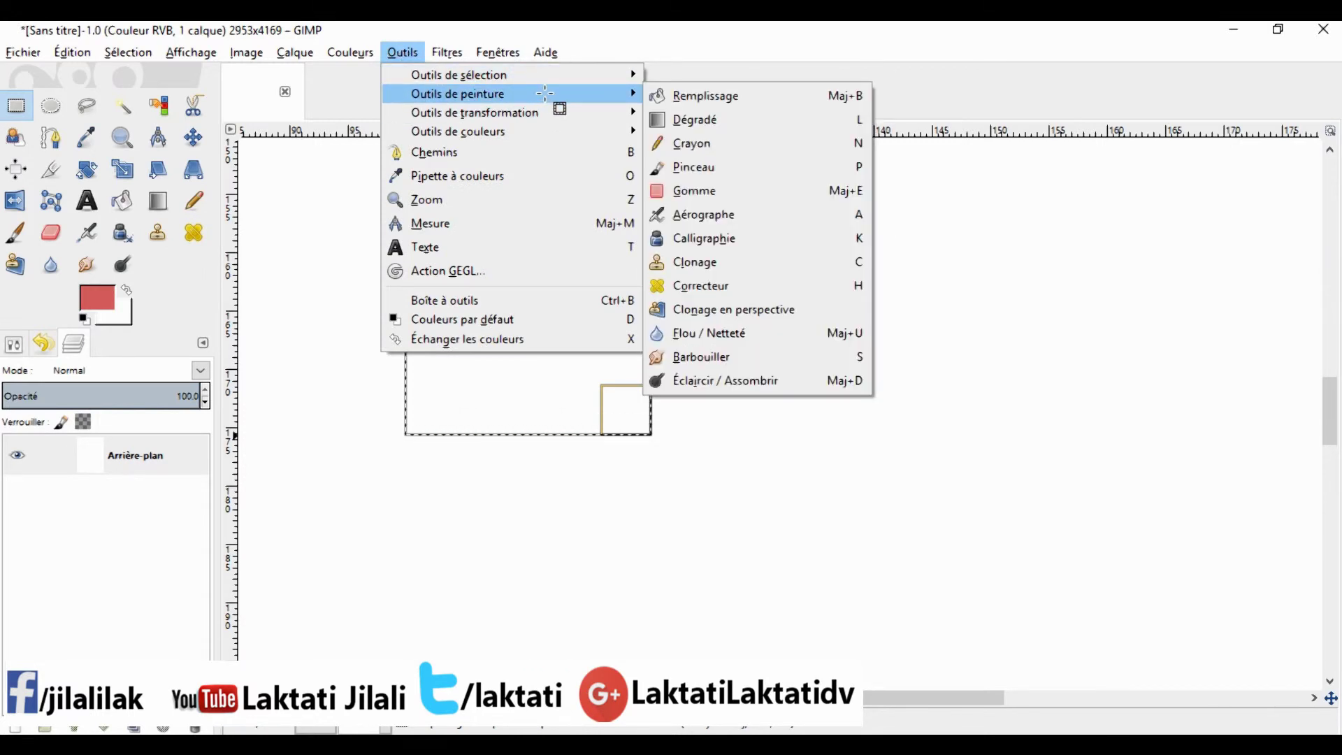
pyautogui.click(701, 96)
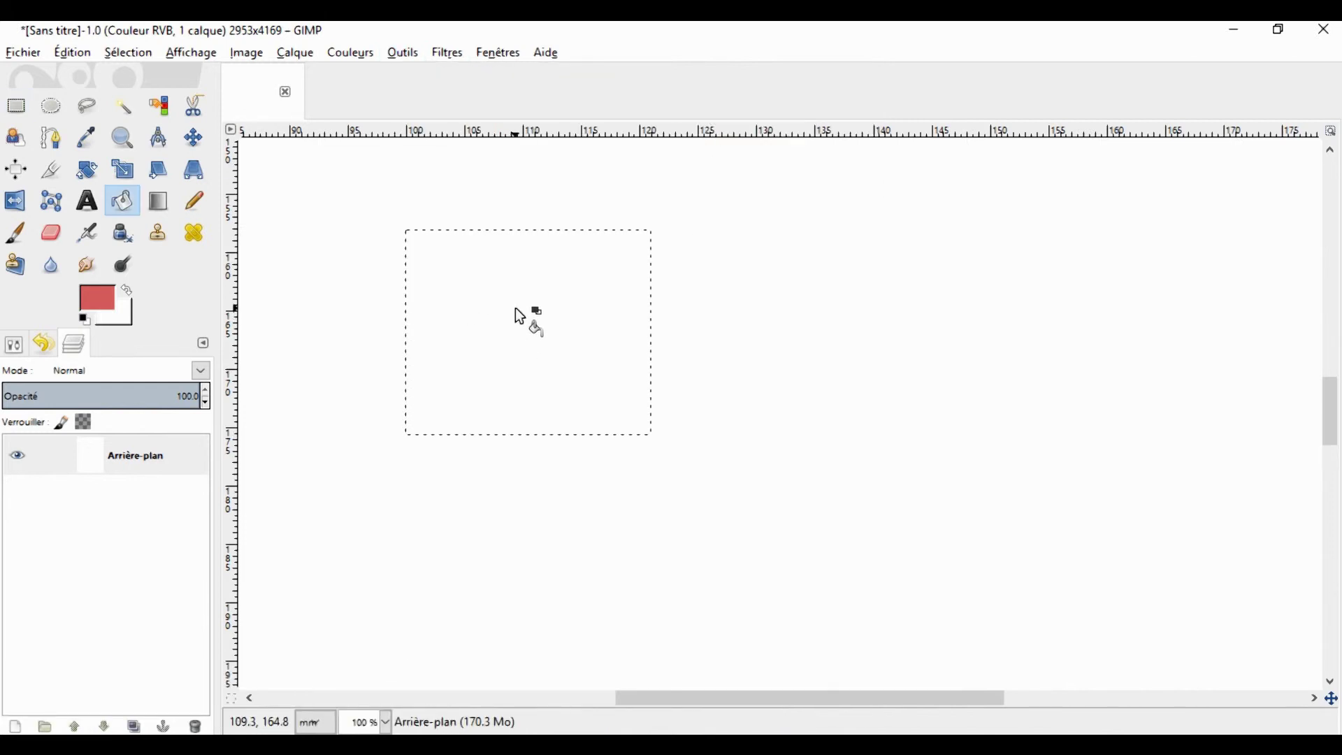
pyautogui.click(530, 327)
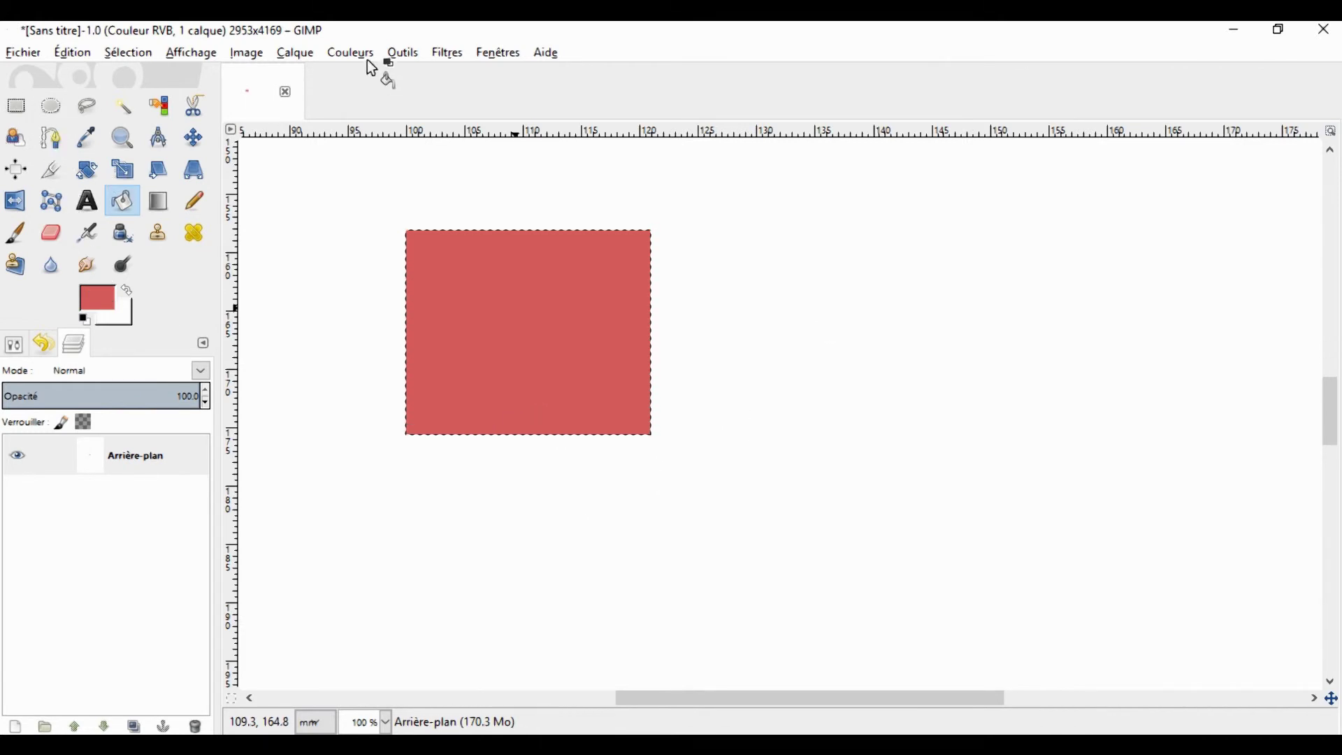
# Step: Clear the selection and draw a new rectangular selection about 20 mm by 16.5 mm just inside the red rectangle's edges
pyautogui.click(405, 53)
pyautogui.moveTo(457, 73)
pyautogui.click(698, 73)
pyautogui.click(779, 363)
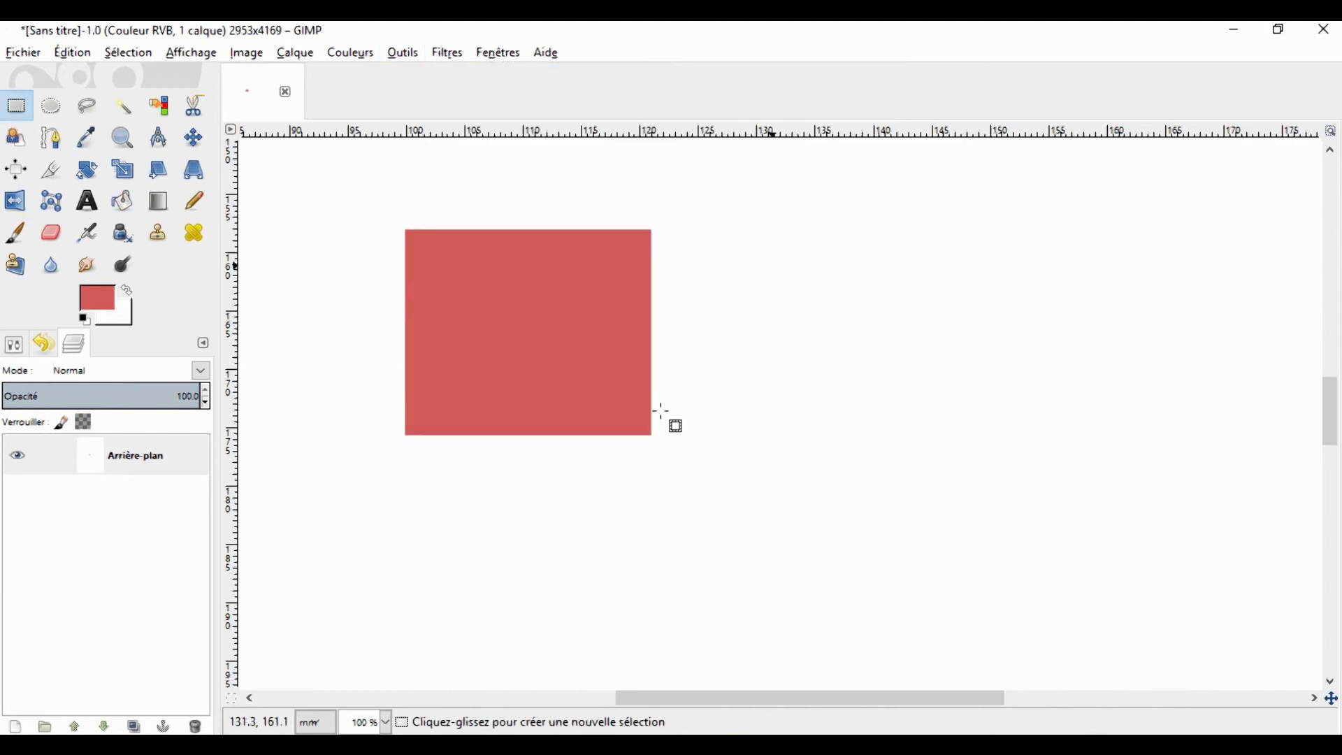
pyautogui.moveTo(411, 237); pyautogui.dragTo(646, 429)
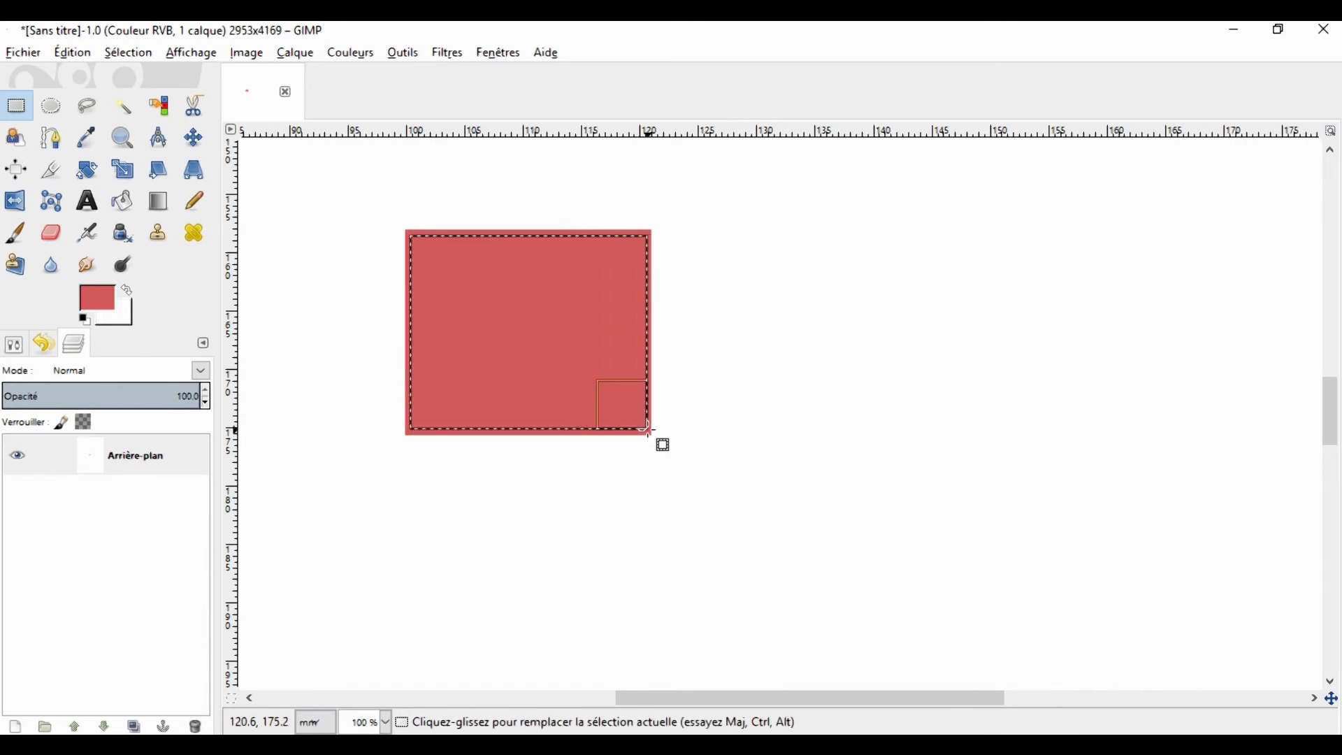
# Step: Delete the selected interior of the red rectangle, leaving a thin frame, and clear the selection
pyautogui.press('Delete')
pyautogui.click(727, 419)
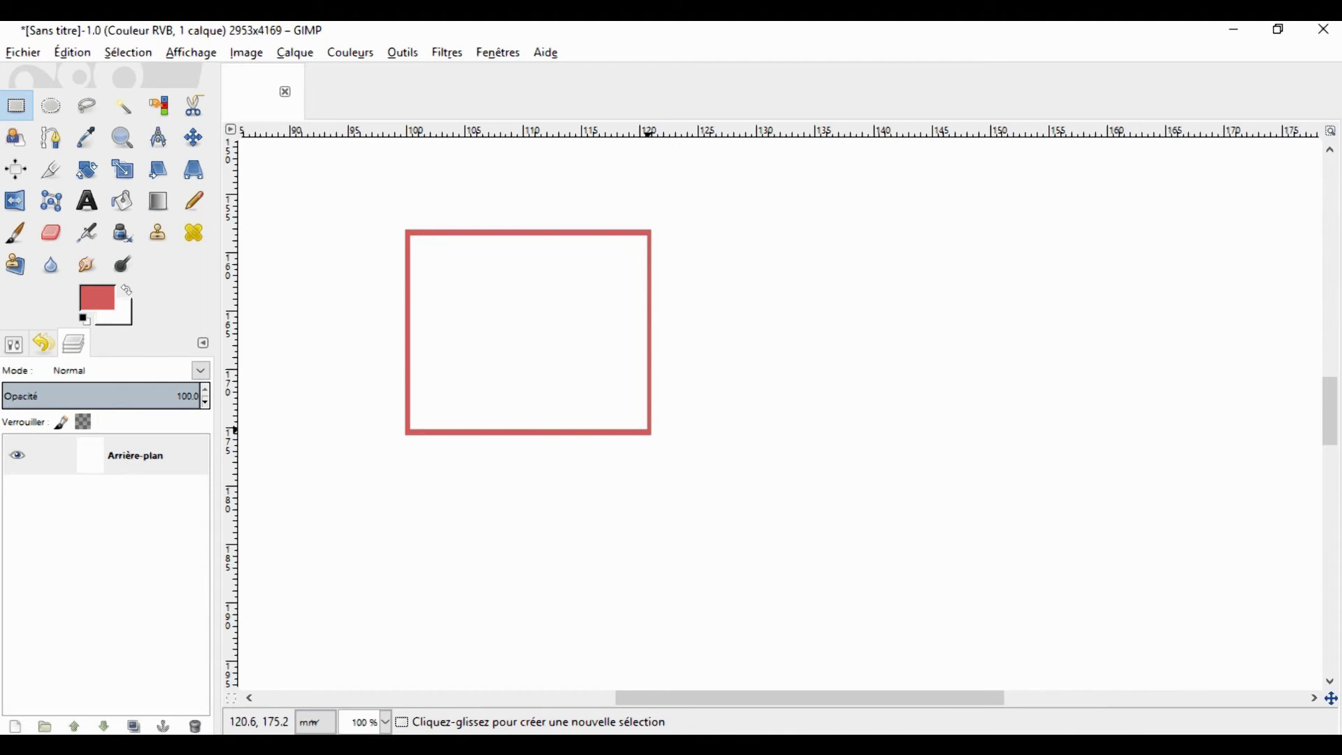
# Step: Draw an elliptical selection about 19.5 mm wide and 20 mm high on the blank area beside the red rectangle frame
pyautogui.click(402, 52)
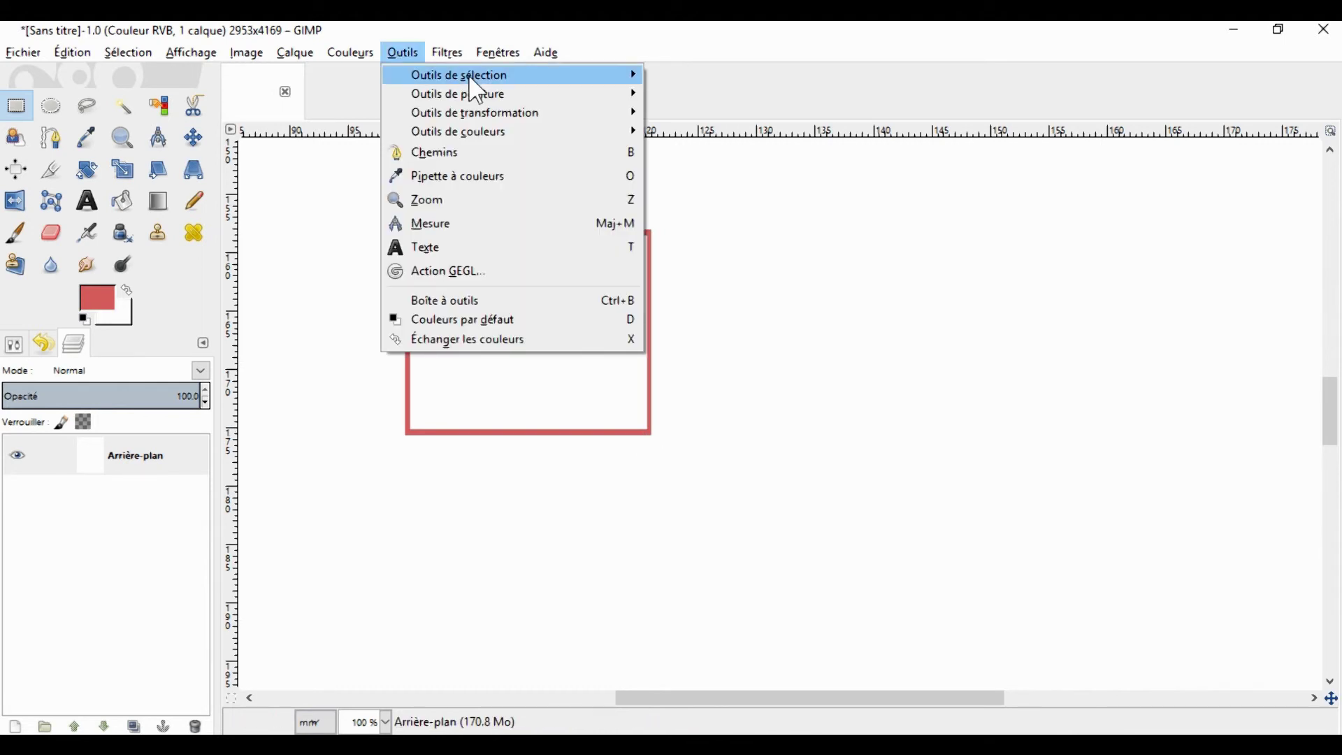
pyautogui.moveTo(478, 90)
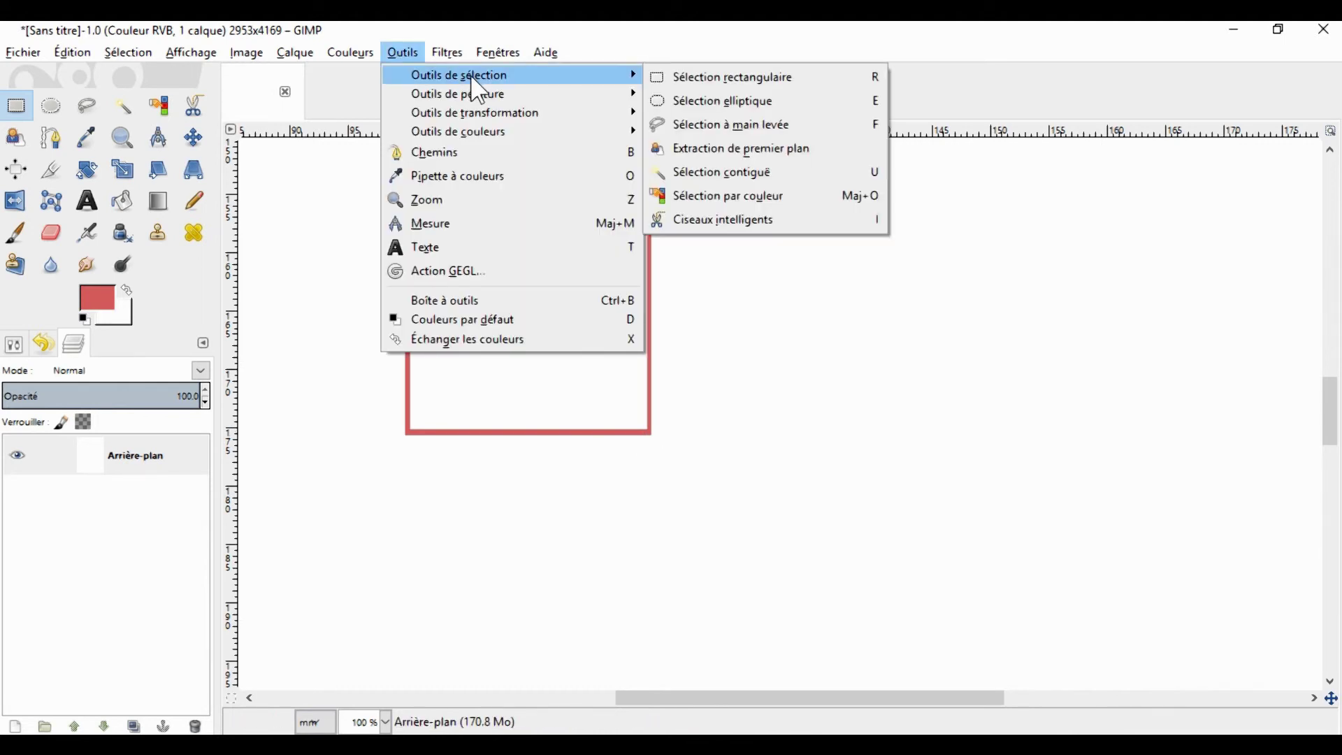
pyautogui.click(765, 101)
pyautogui.moveTo(711, 209); pyautogui.dragTo(940, 444)
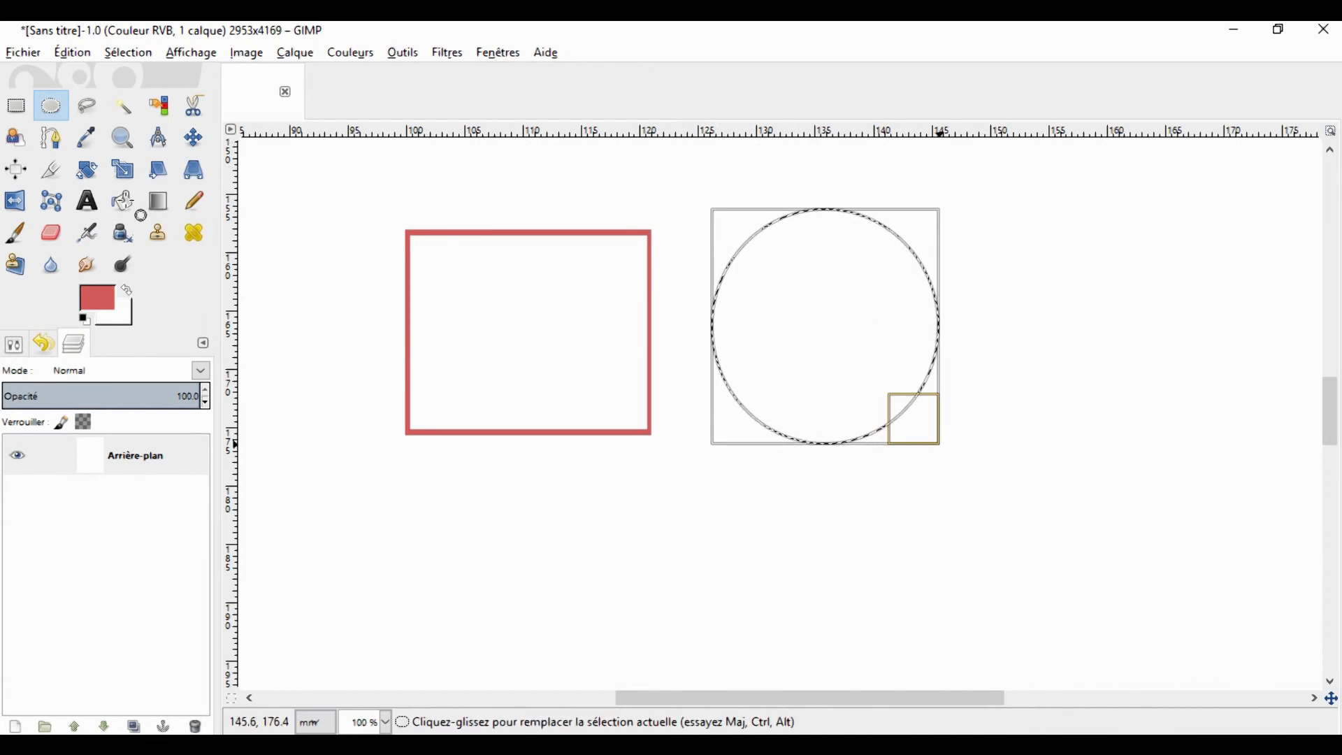
# Step: Fill the elliptical selection with the red foreground color using the Bucket Fill tool
pyautogui.click(411, 53)
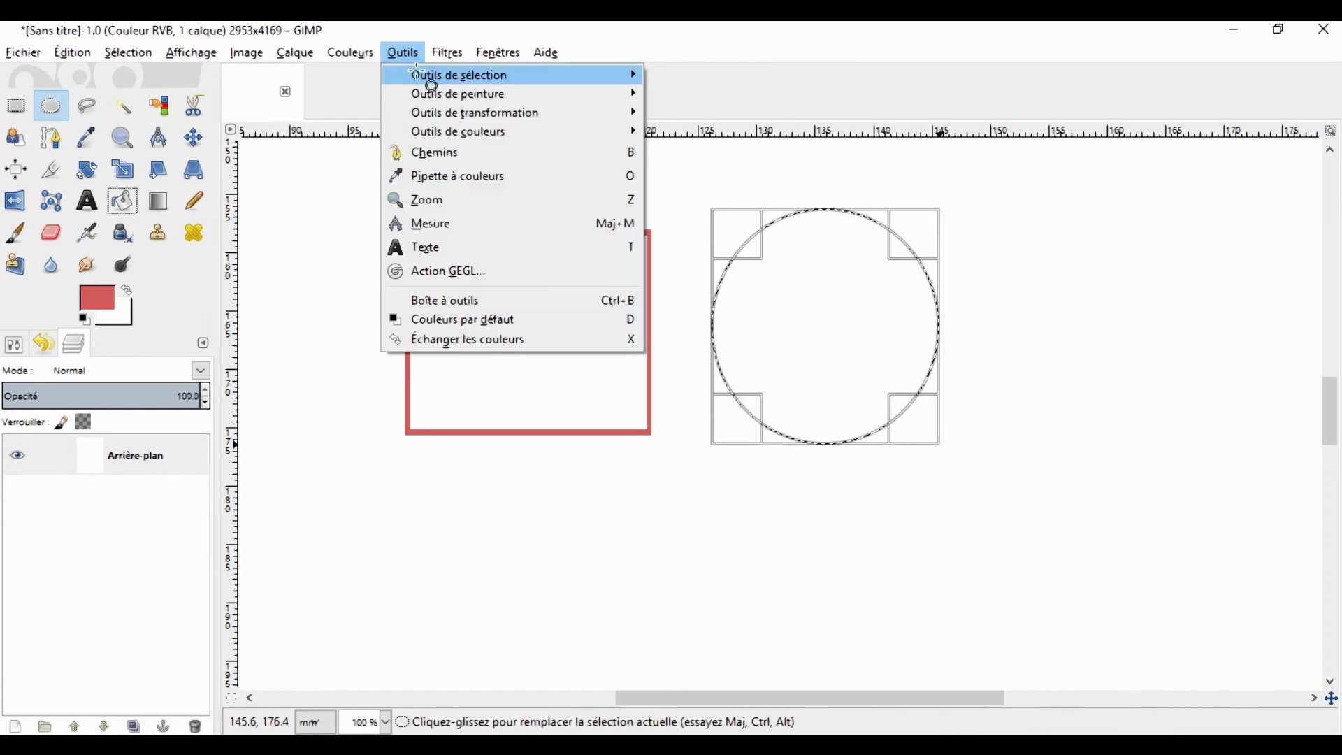
pyautogui.moveTo(580, 95)
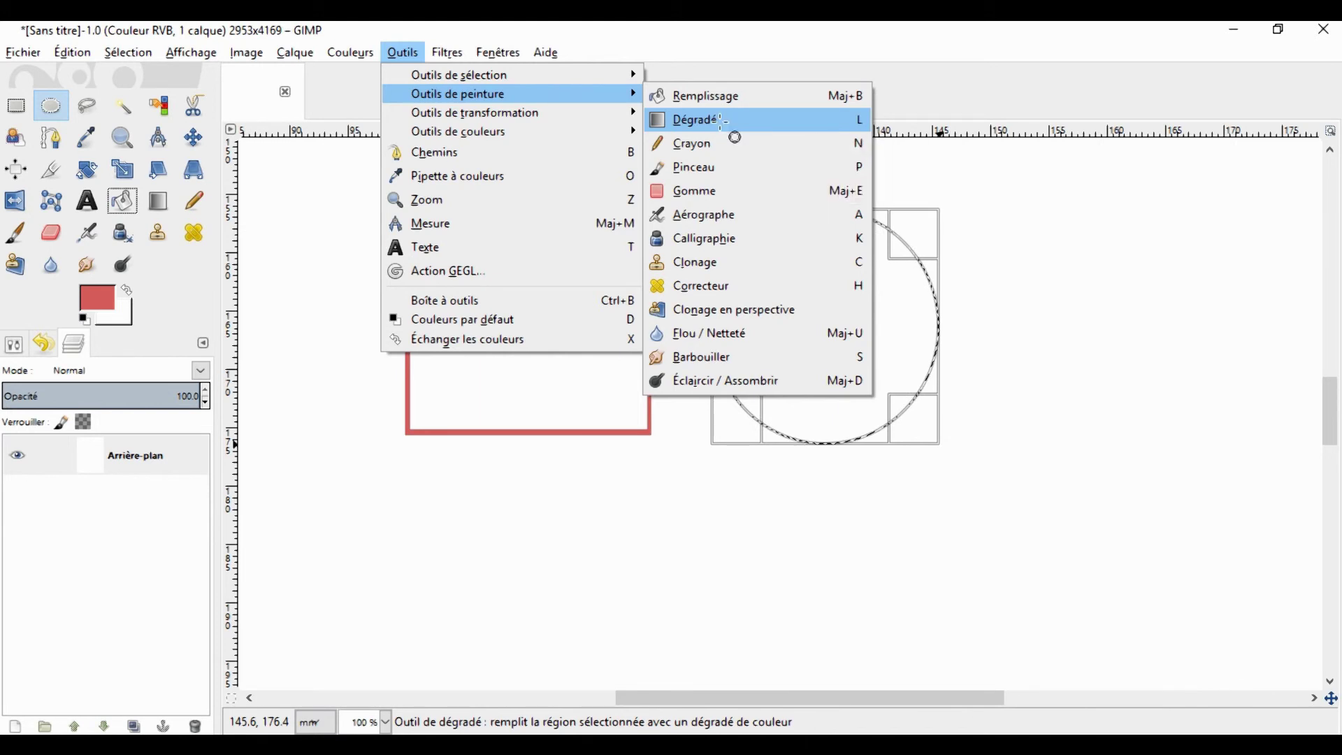
pyautogui.click(721, 95)
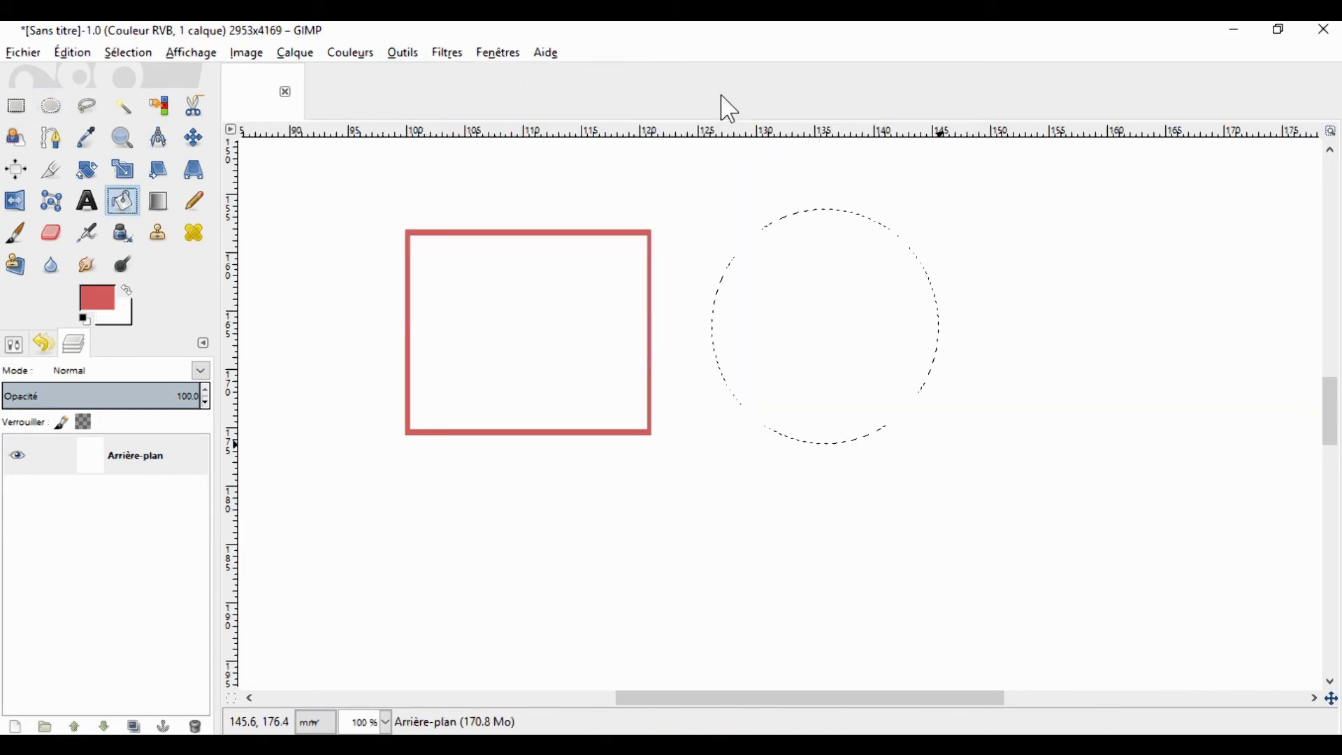
pyautogui.click(816, 305)
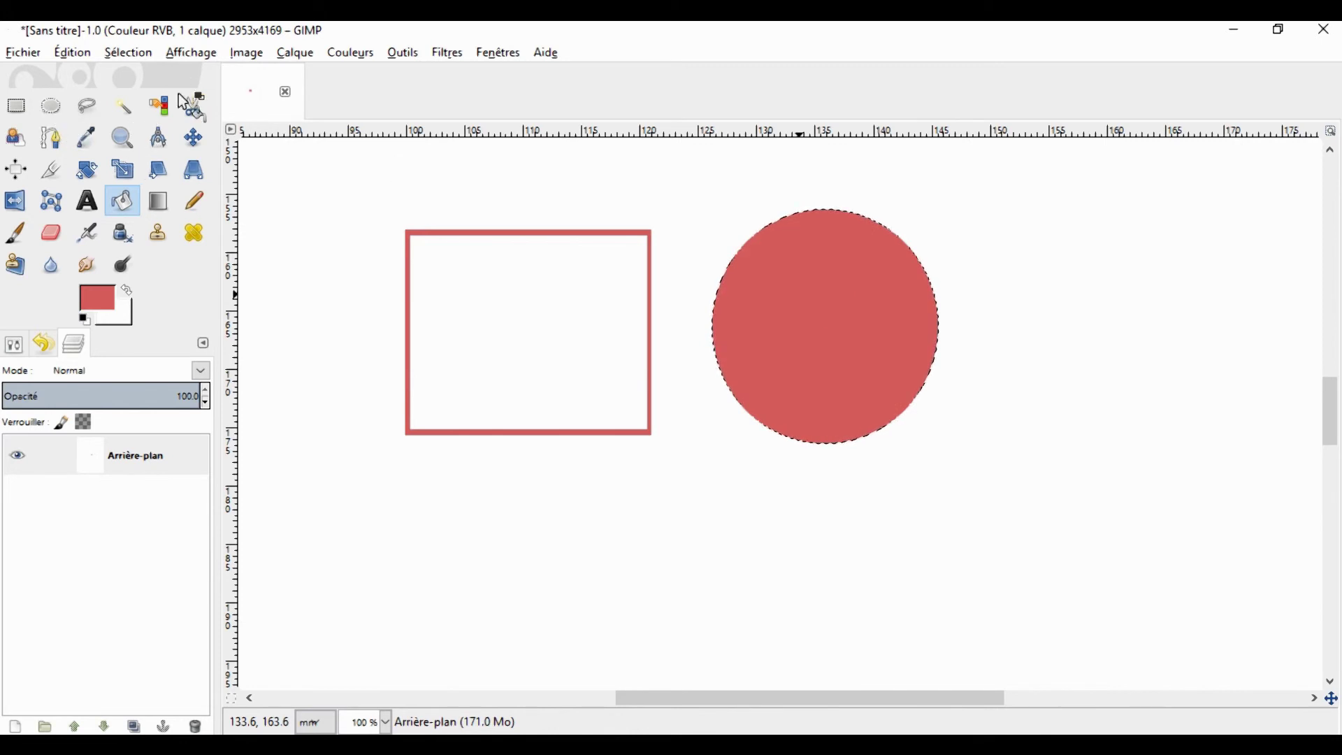
# Step: Select an ellipse about 17.5 mm by 18.5 mm just inside the red ellipse's edge, delete its contents and clear the selection
pyautogui.click(397, 50)
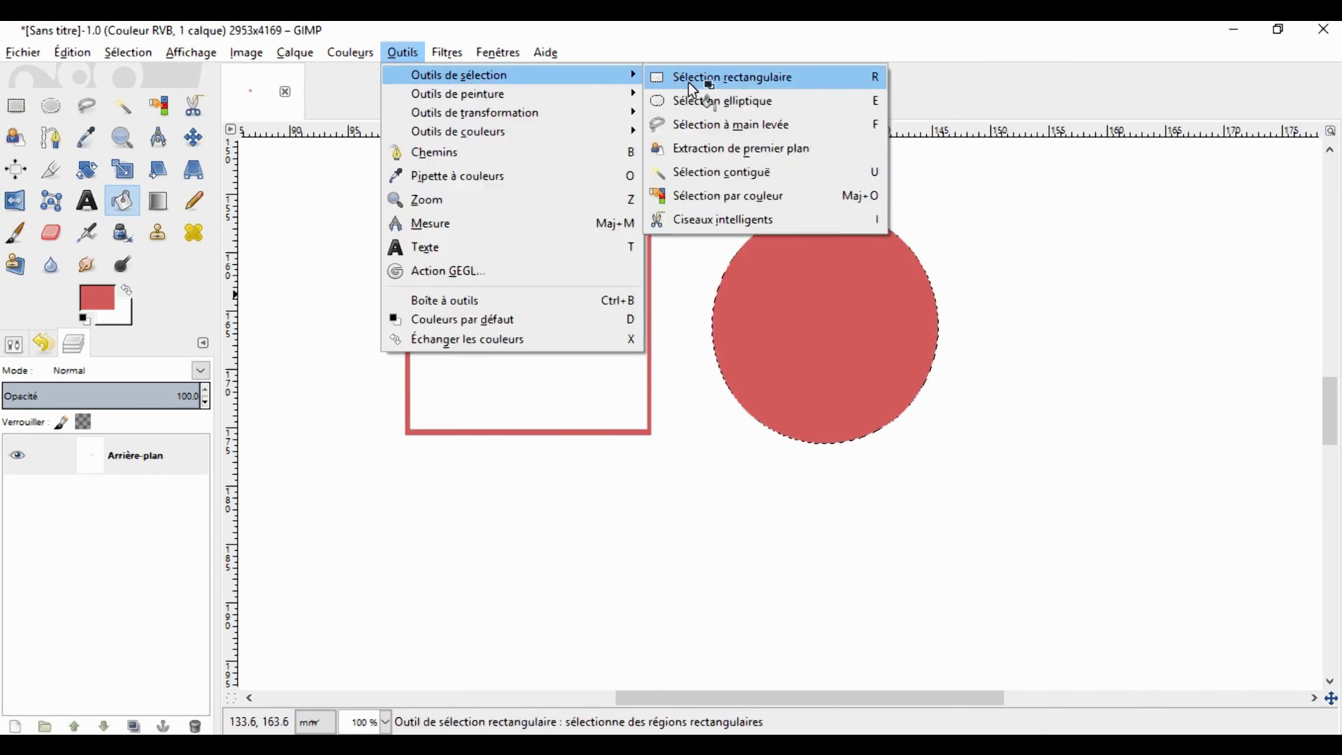
pyautogui.click(699, 105)
pyautogui.moveTo(758, 236); pyautogui.dragTo(913, 431)
pyautogui.moveTo(782, 262); pyautogui.dragTo(735, 240)
pyautogui.moveTo(900, 414); pyautogui.dragTo(907, 422)
pyautogui.press('Delete')
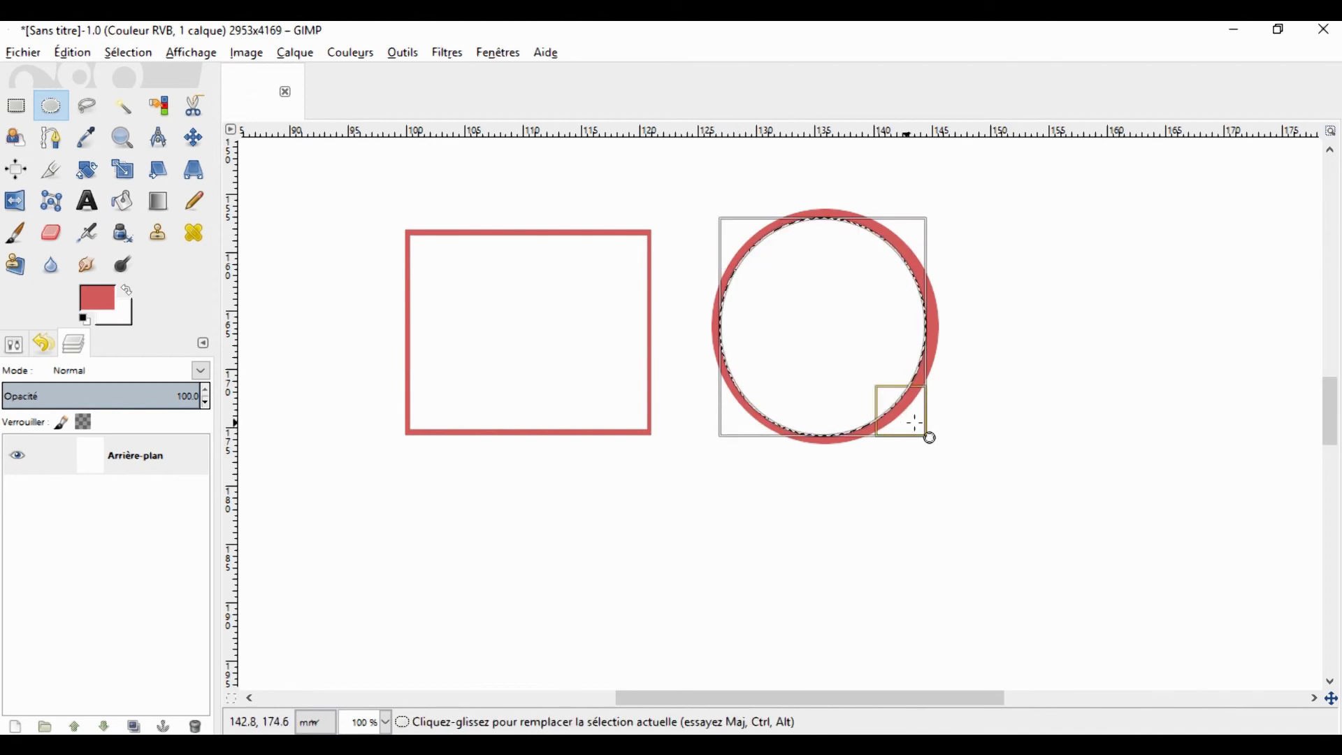
pyautogui.click(848, 589)
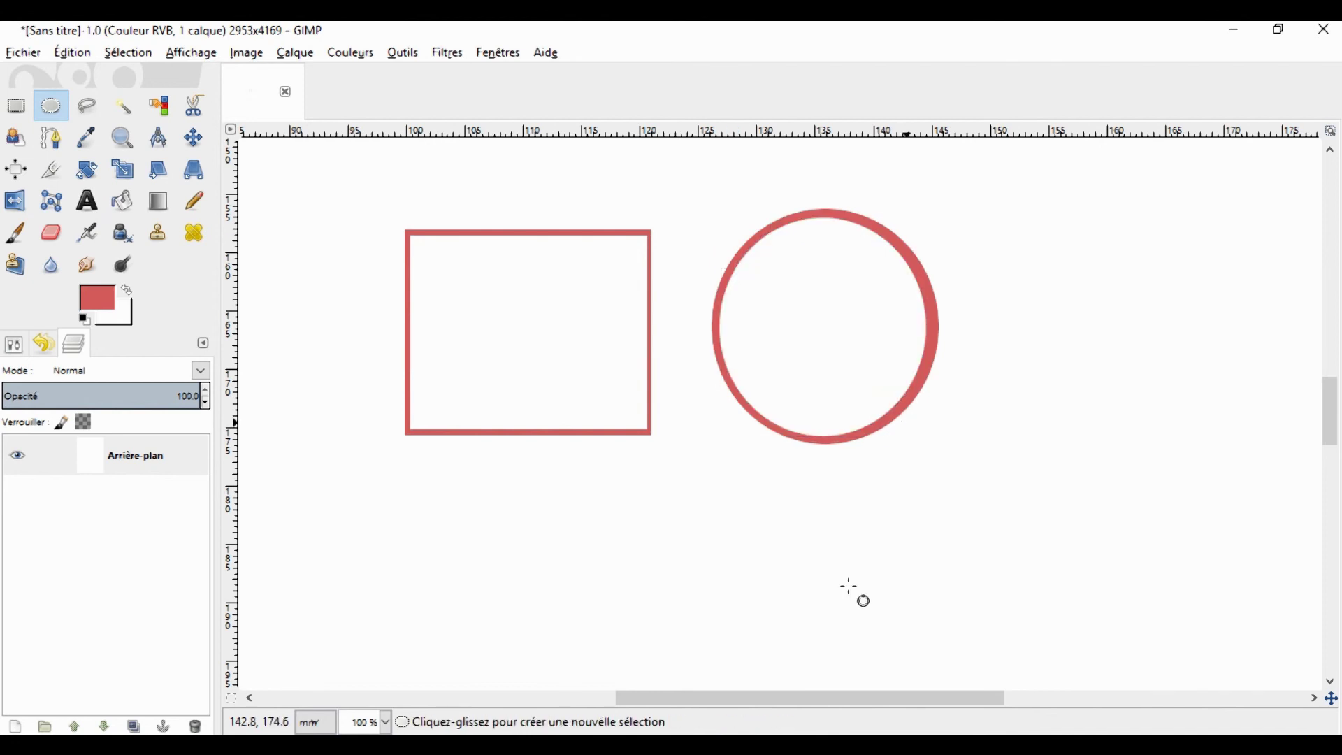
# Step: Draw a closed triangular Free Select selection about 19 mm wide and 13 mm high below and between the rectangle and the ellipse
pyautogui.click(412, 53)
pyautogui.moveTo(428, 83)
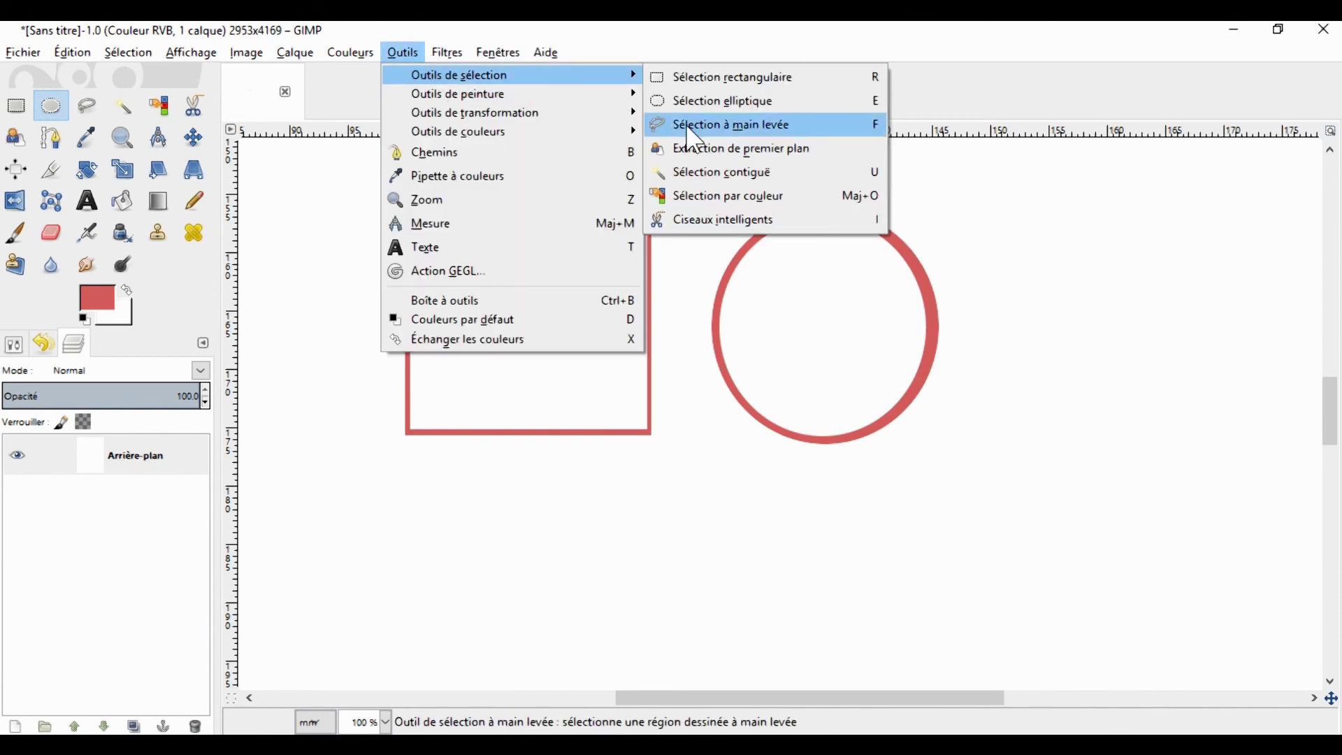
pyautogui.click(710, 123)
pyautogui.click(580, 579)
pyautogui.click(679, 426)
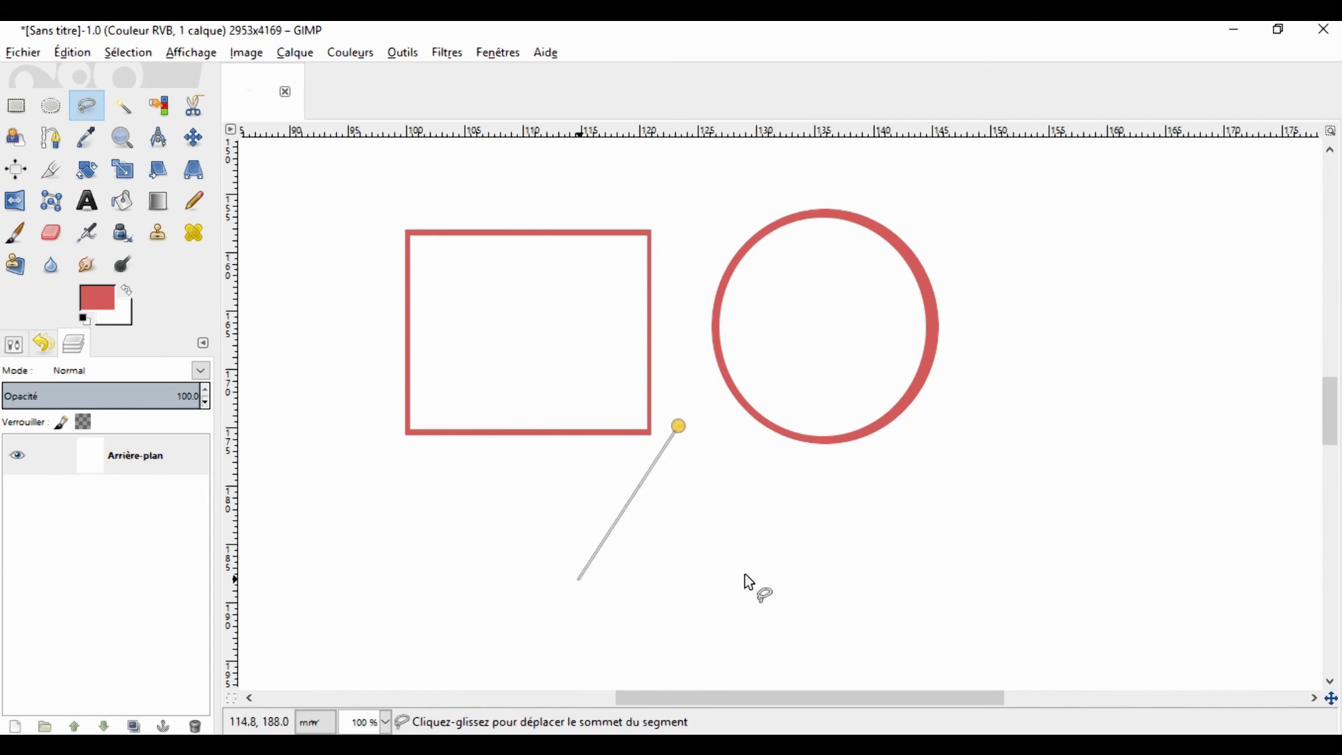
pyautogui.click(802, 582)
pyautogui.click(581, 580)
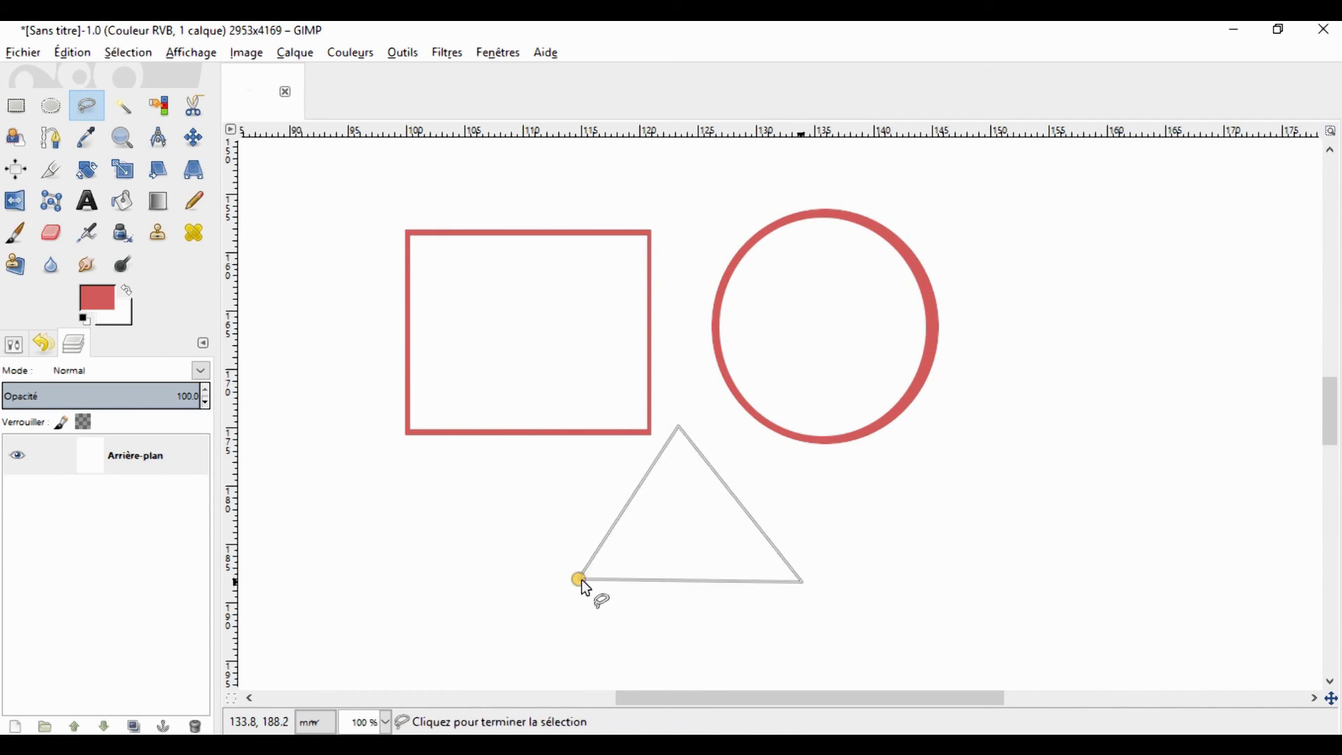
pyautogui.click(581, 581)
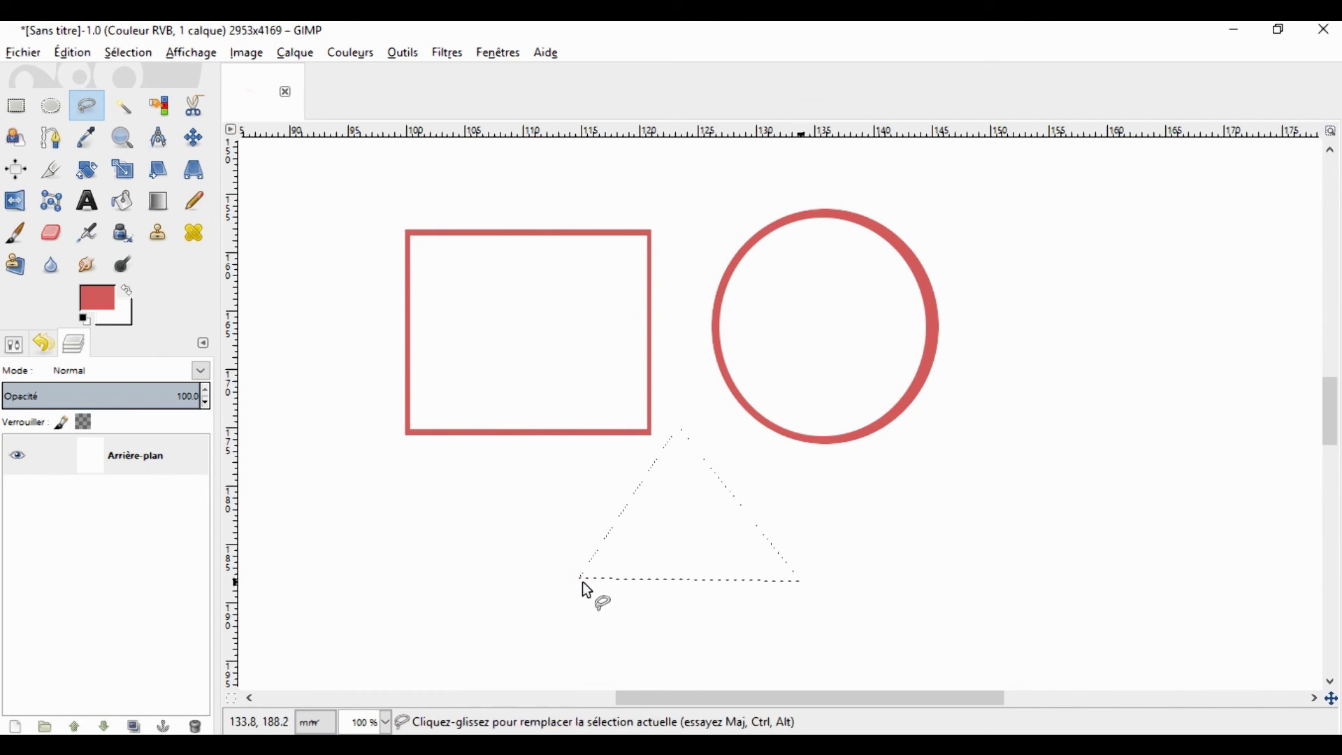
# Step: Fill the triangular selection with the red foreground color using the Bucket Fill tool
pyautogui.click(404, 56)
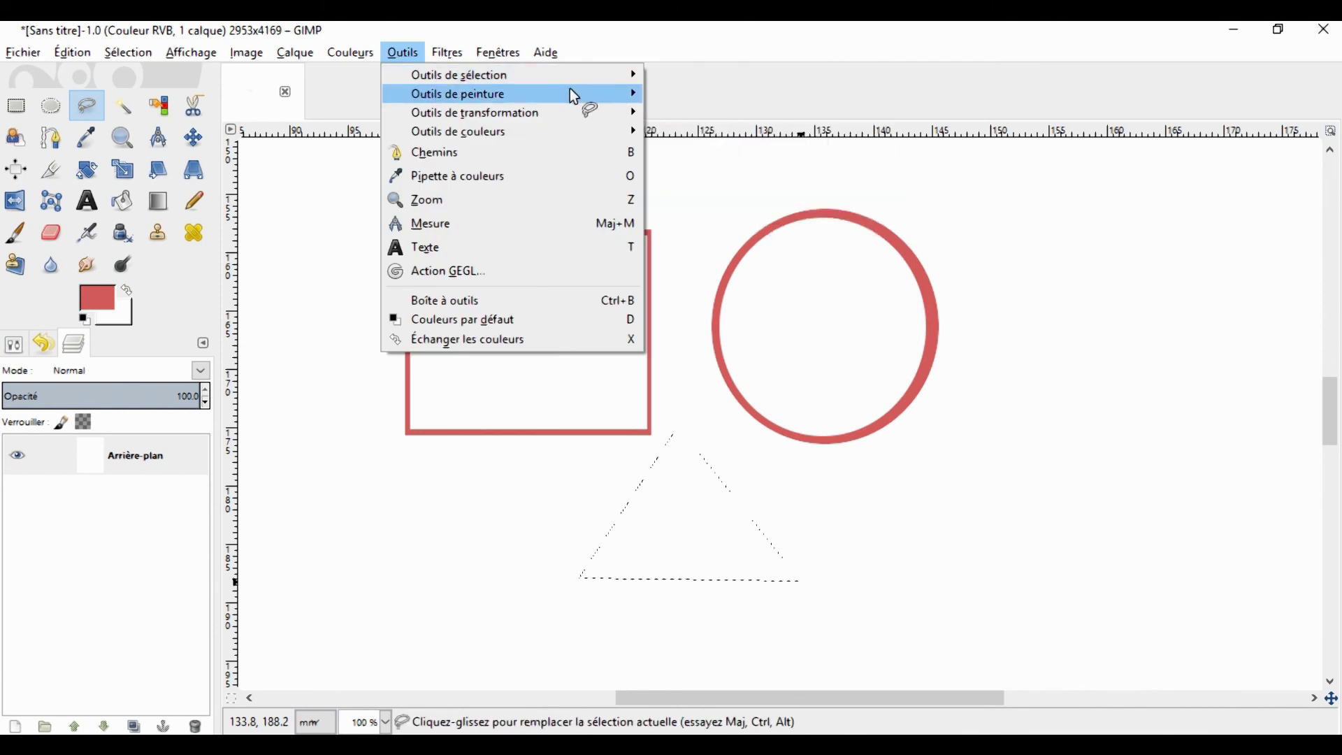
pyautogui.moveTo(576, 91)
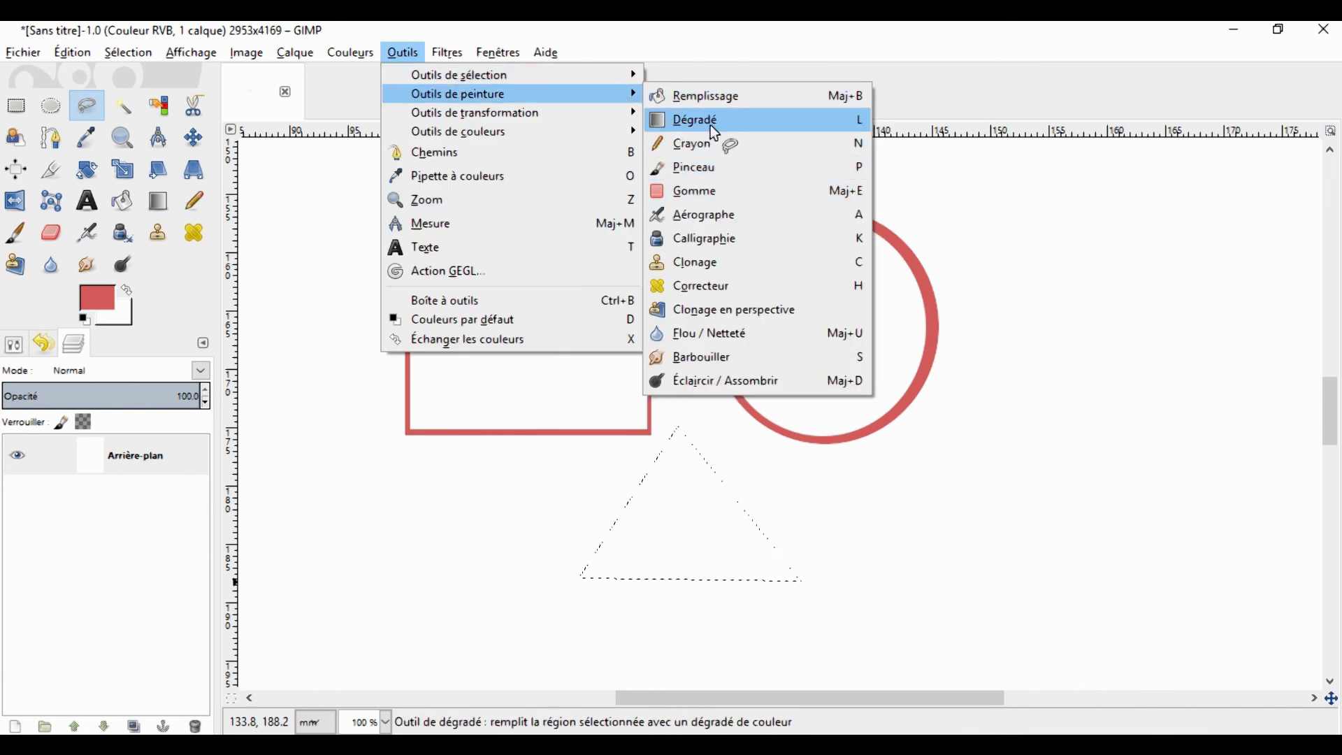
pyautogui.click(710, 98)
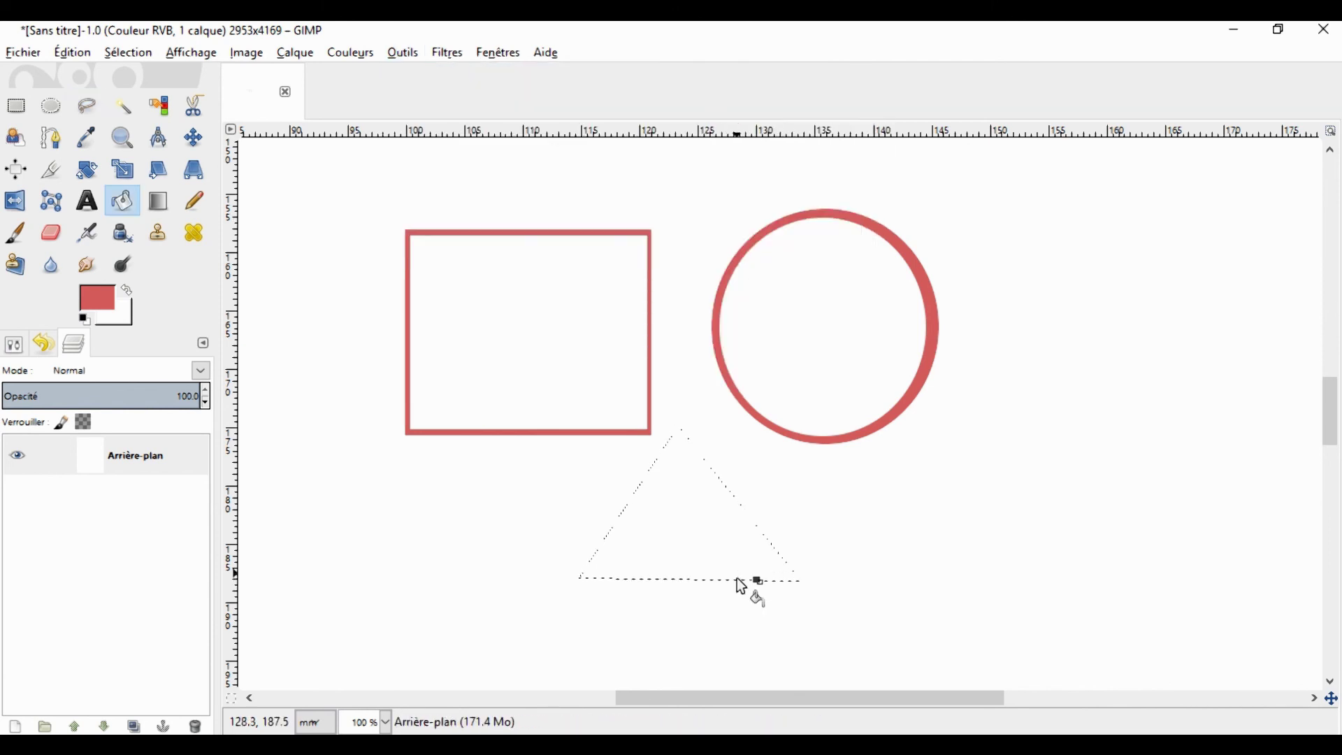
pyautogui.click(694, 539)
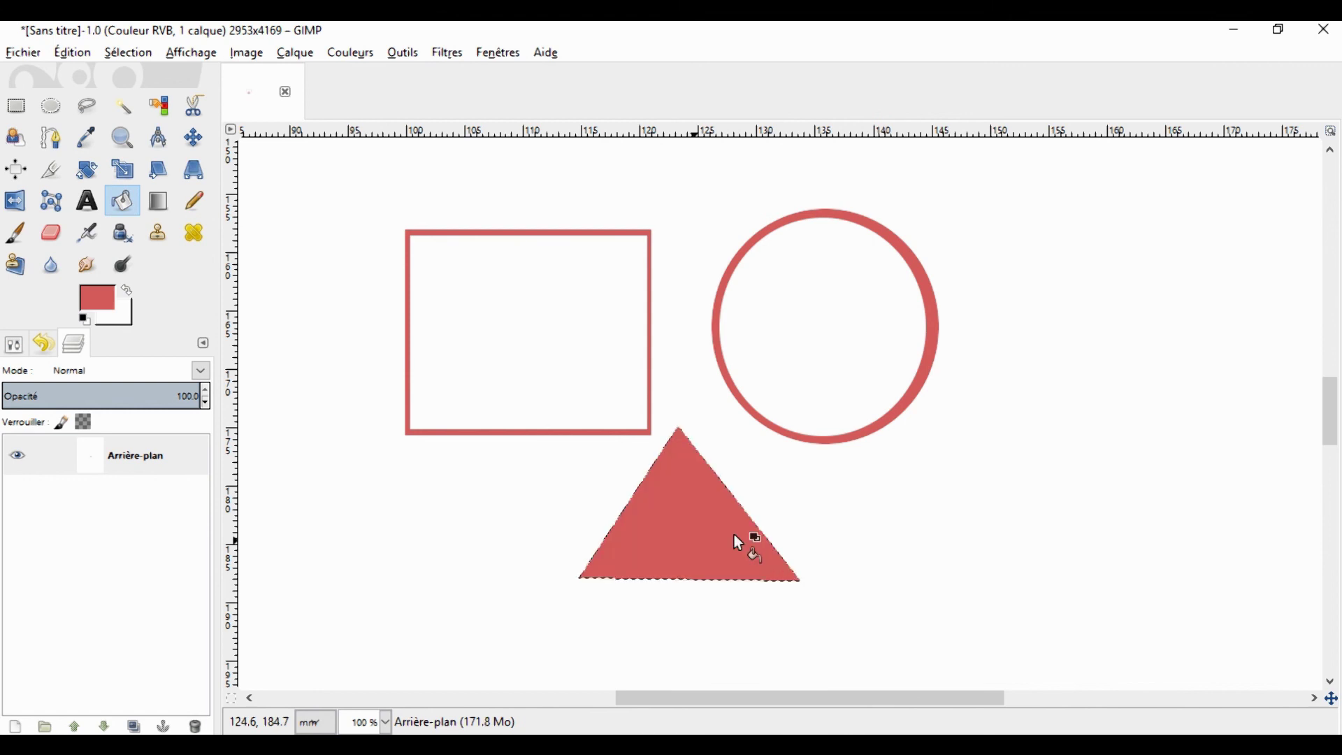
# Step: Outline a smaller triangle about 15 mm wide and 11 mm high inside the red triangle with Free Select and delete its contents
pyautogui.click(418, 54)
pyautogui.moveTo(458, 78)
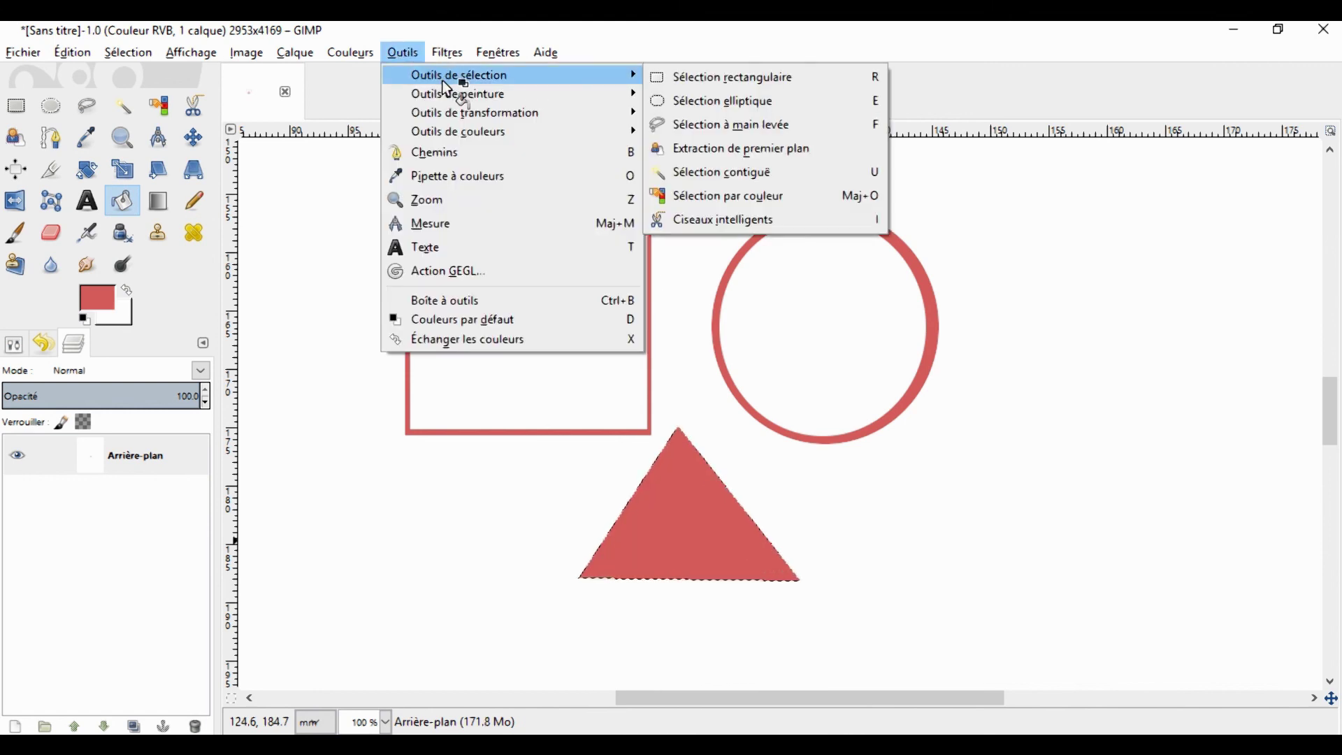
pyautogui.click(713, 124)
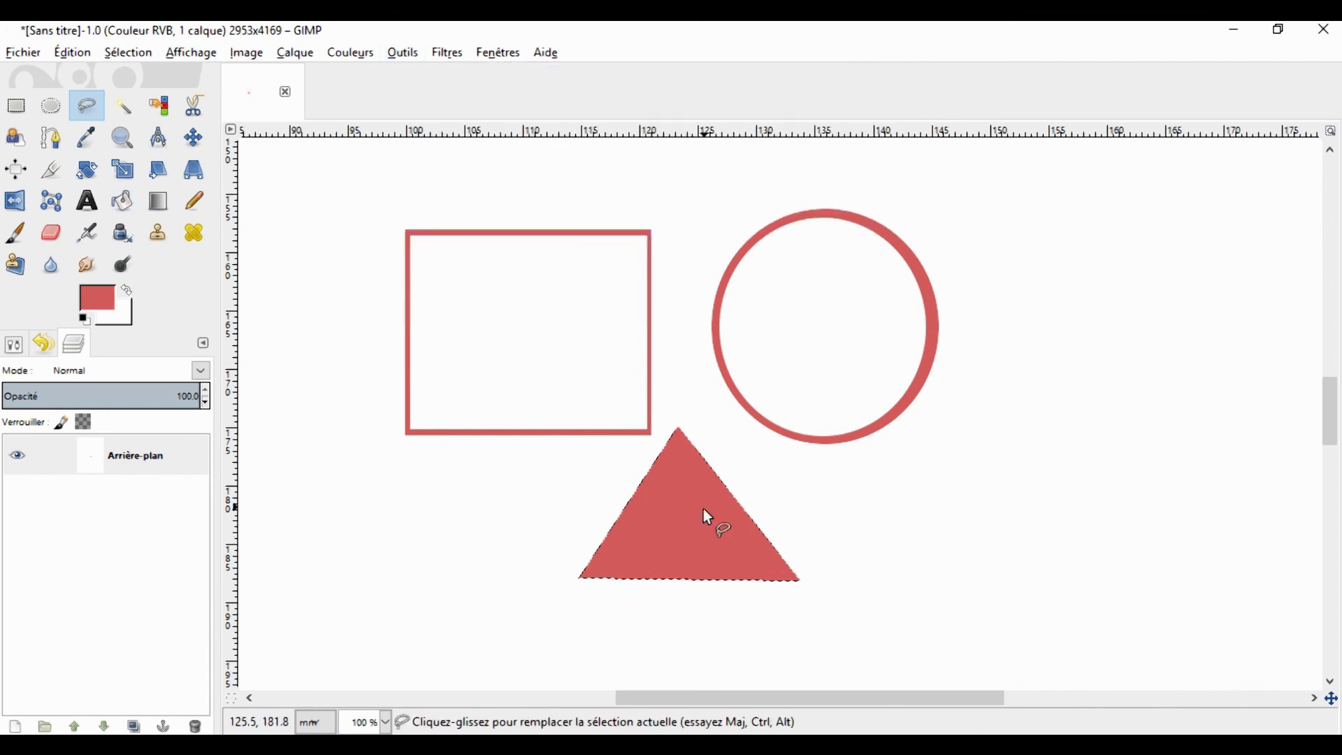
pyautogui.click(678, 443)
pyautogui.click(600, 570)
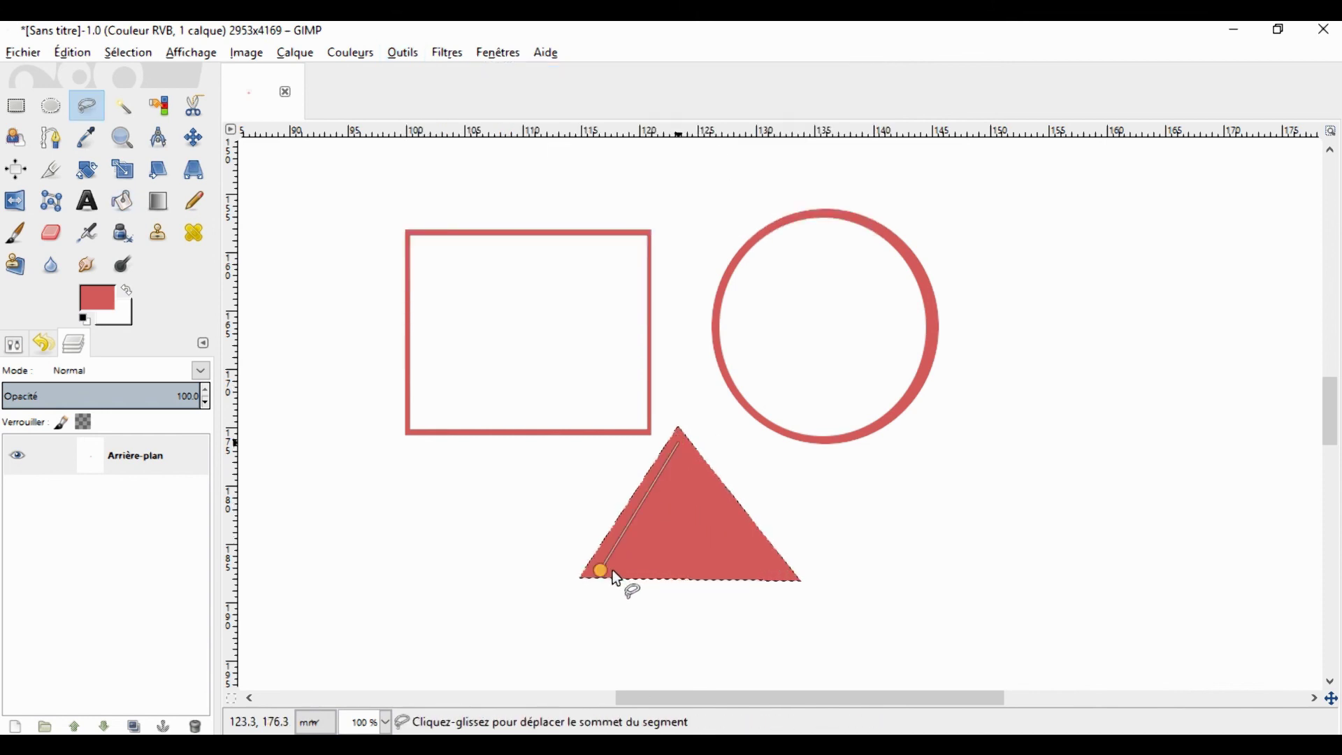
pyautogui.click(774, 571)
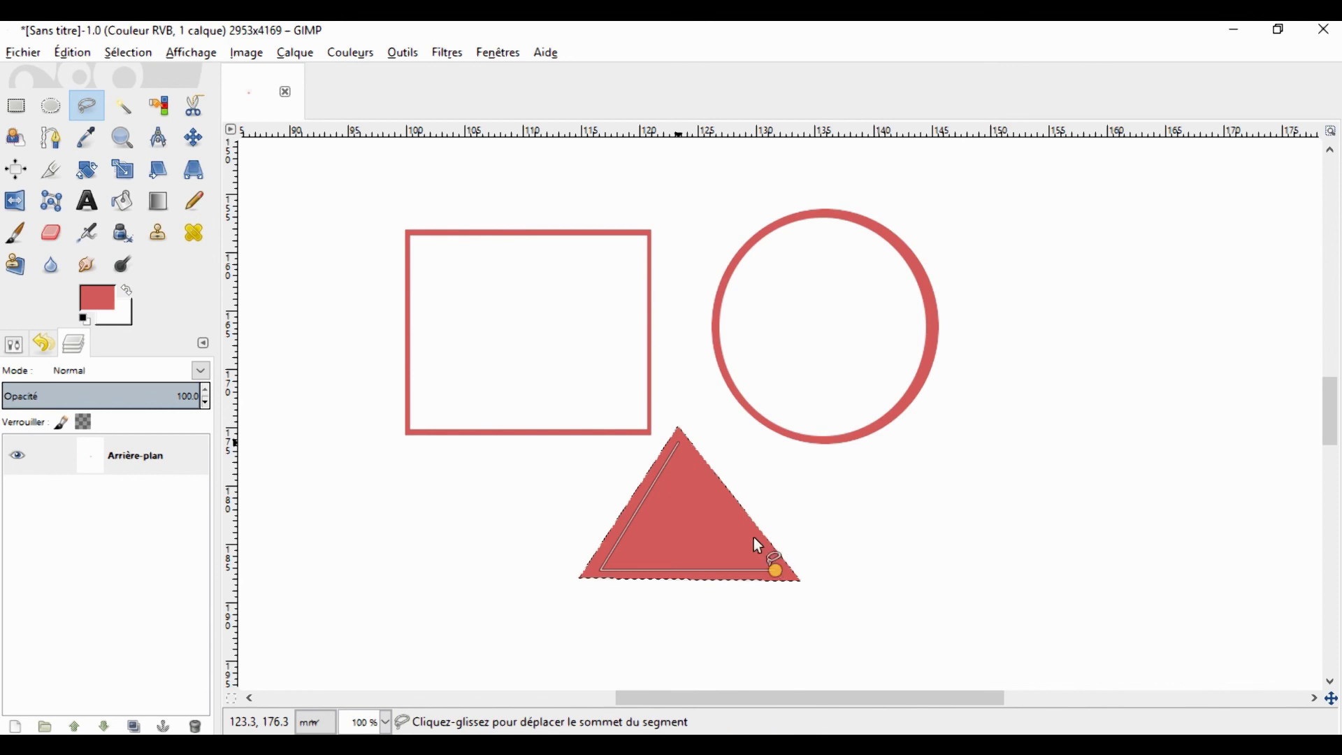
pyautogui.click(678, 444)
pyautogui.click(678, 444)
pyautogui.press('Delete')
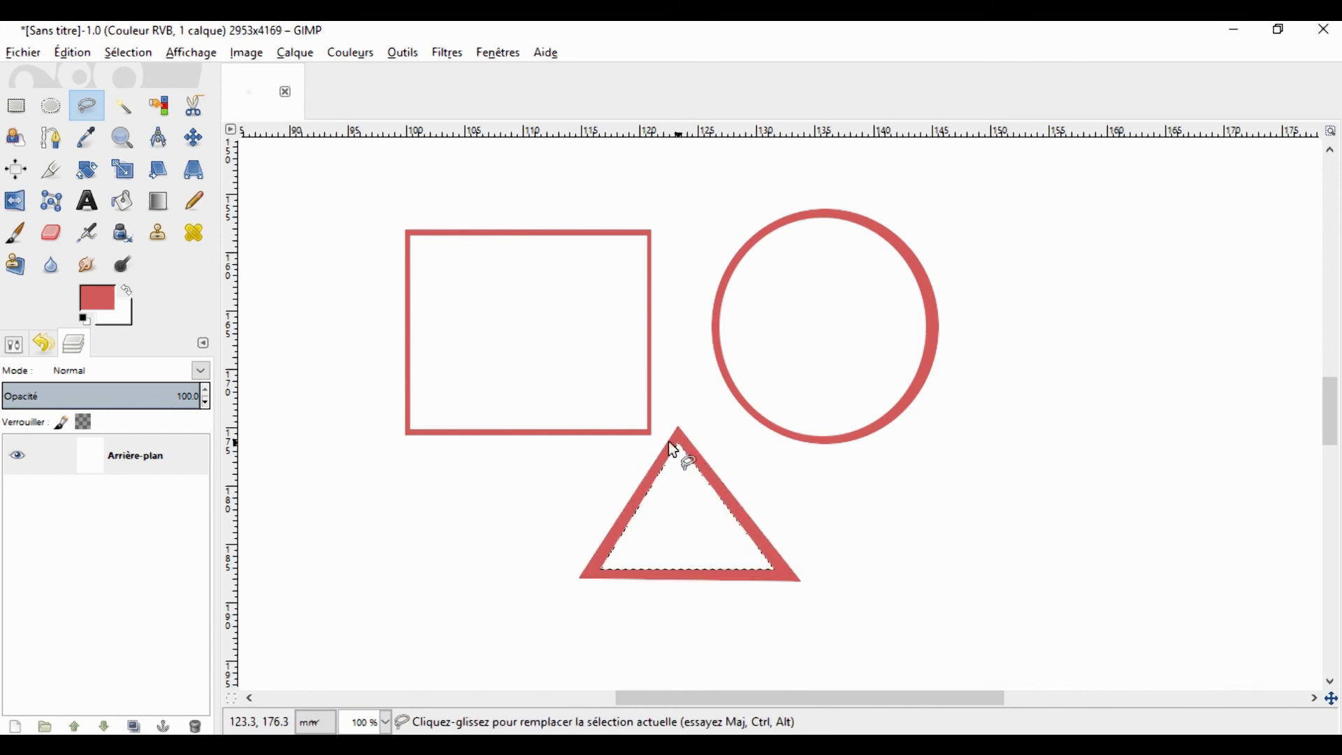